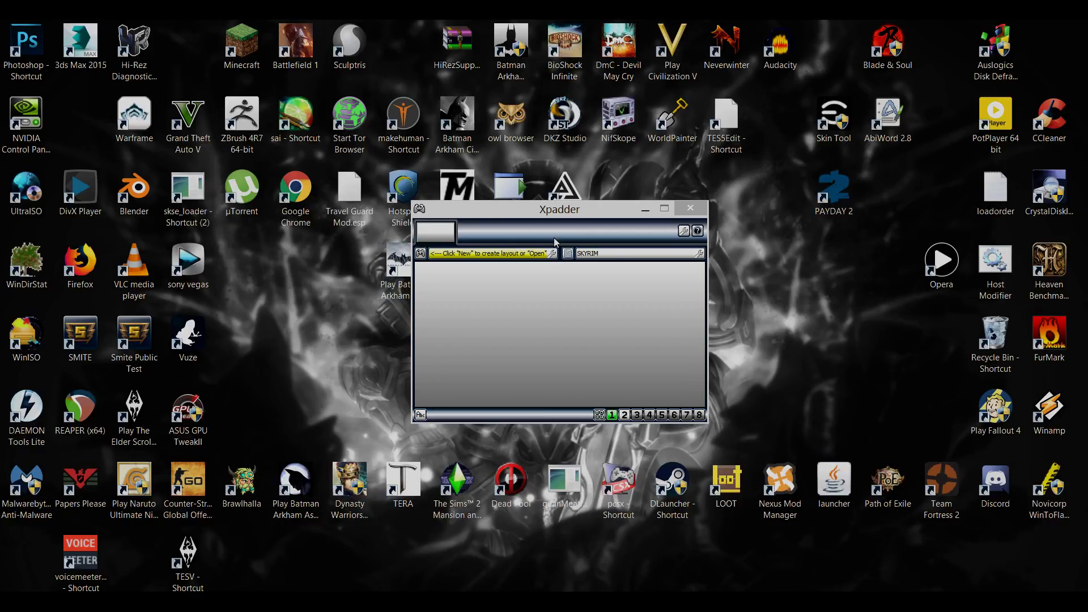
Create a new controller layout, open its Controller Settings, and dismiss the Upload-unavailable notice.
click(420, 253)
click(453, 268)
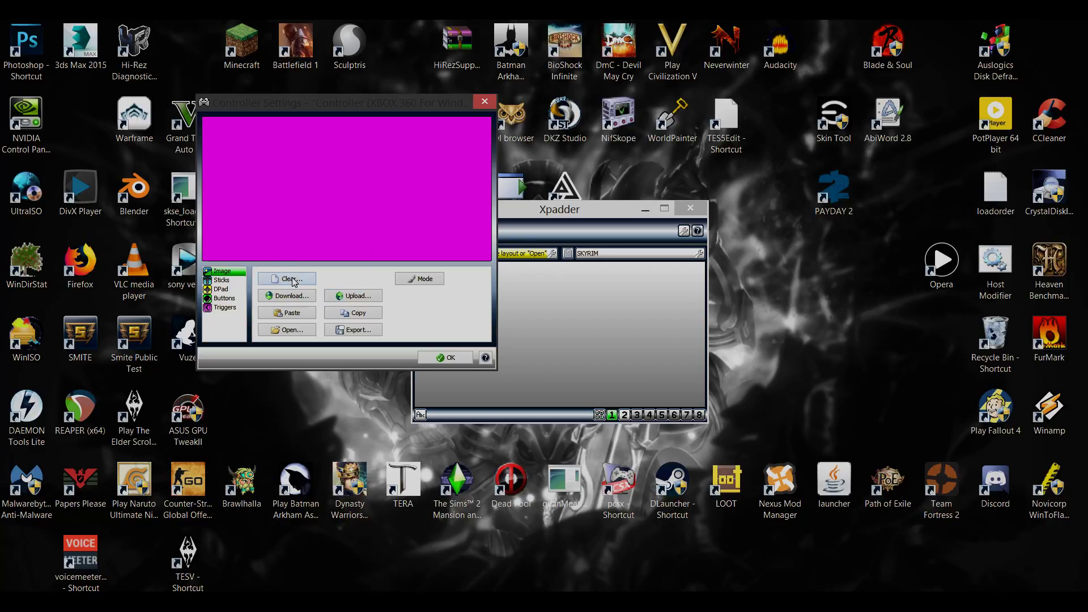
click(366, 301)
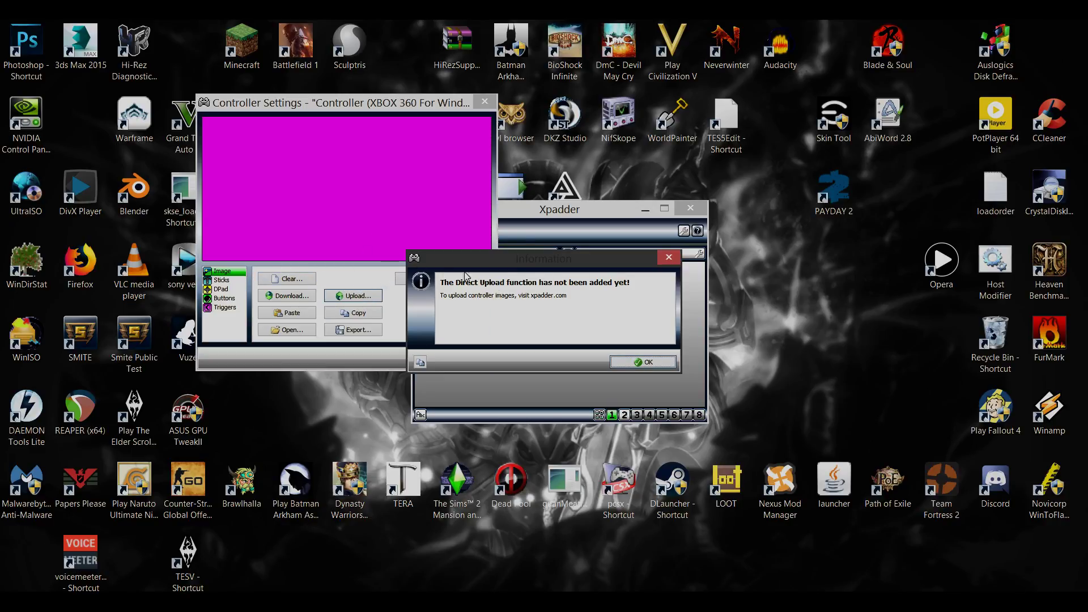
click(642, 366)
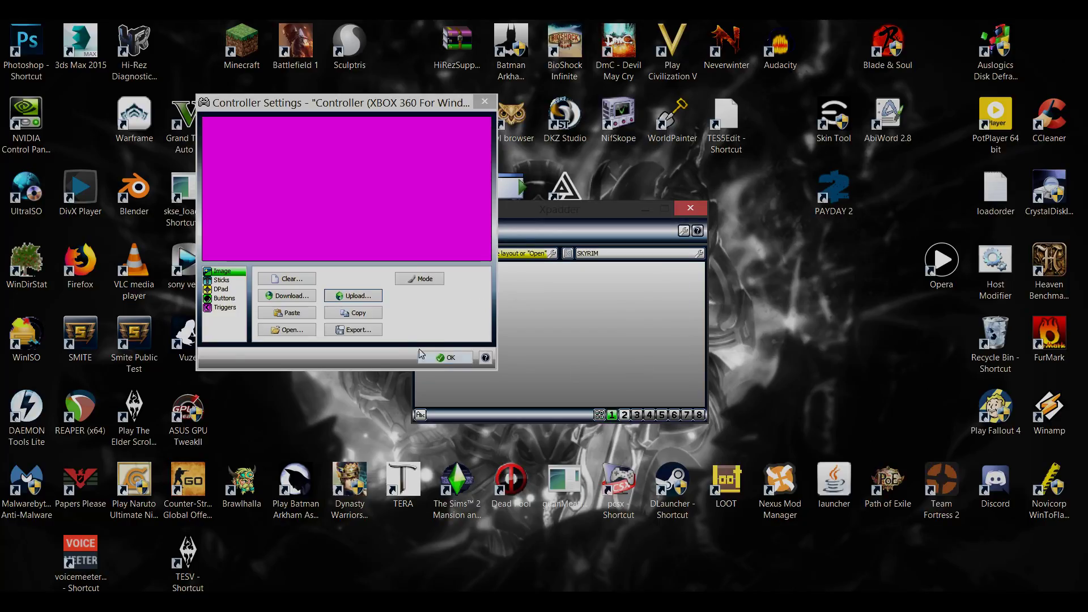
Browse the image picker to C:\Program Files (x86)\Xpadder_v5.6\Controller Images.
click(295, 334)
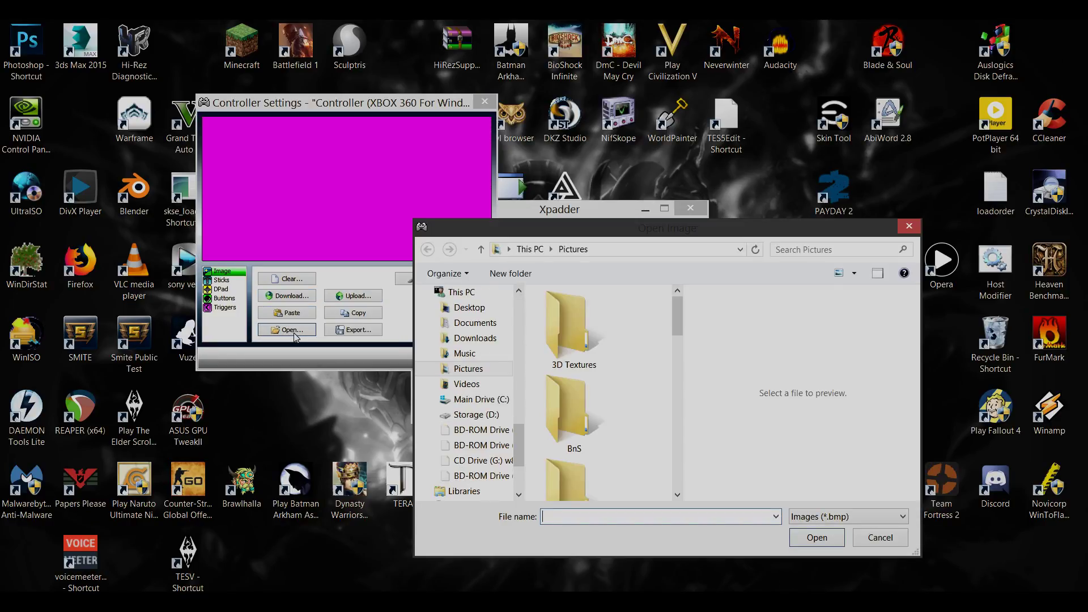
drag(674, 316, 676, 470)
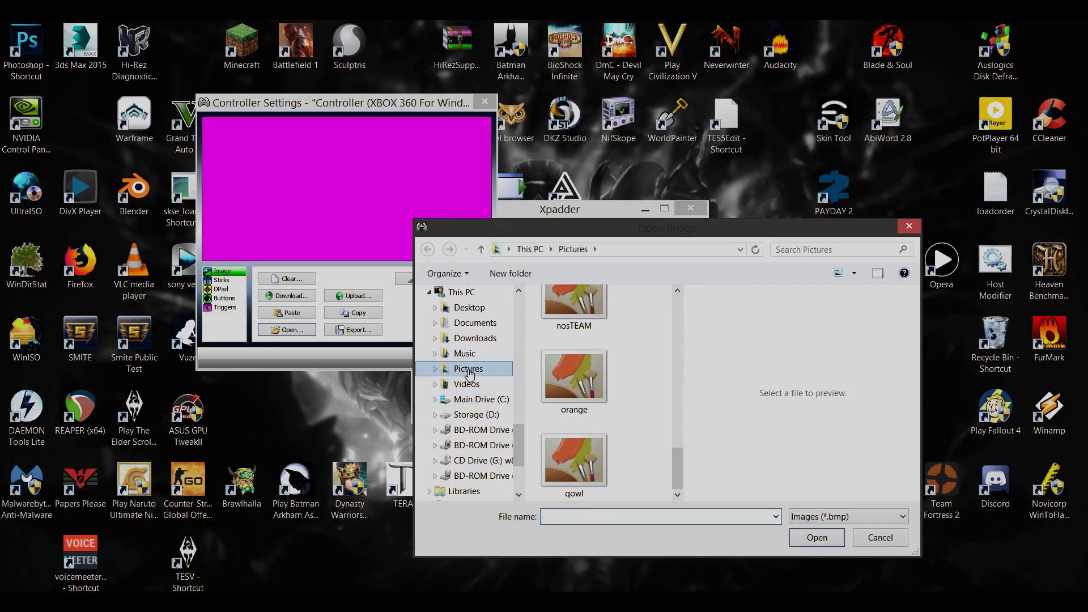
click(475, 399)
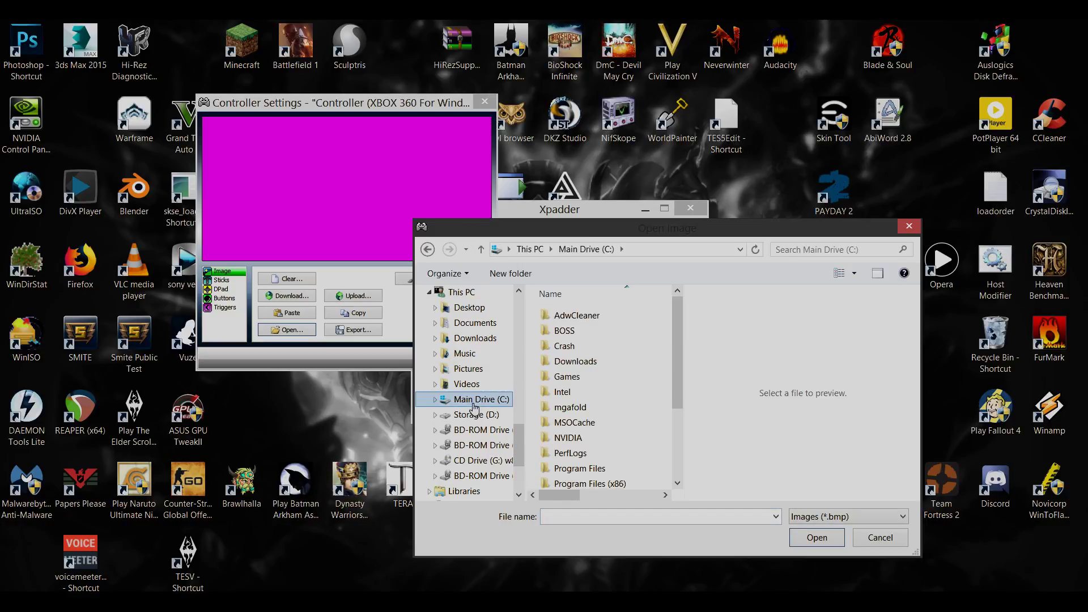
scroll(676, 350, down, 1)
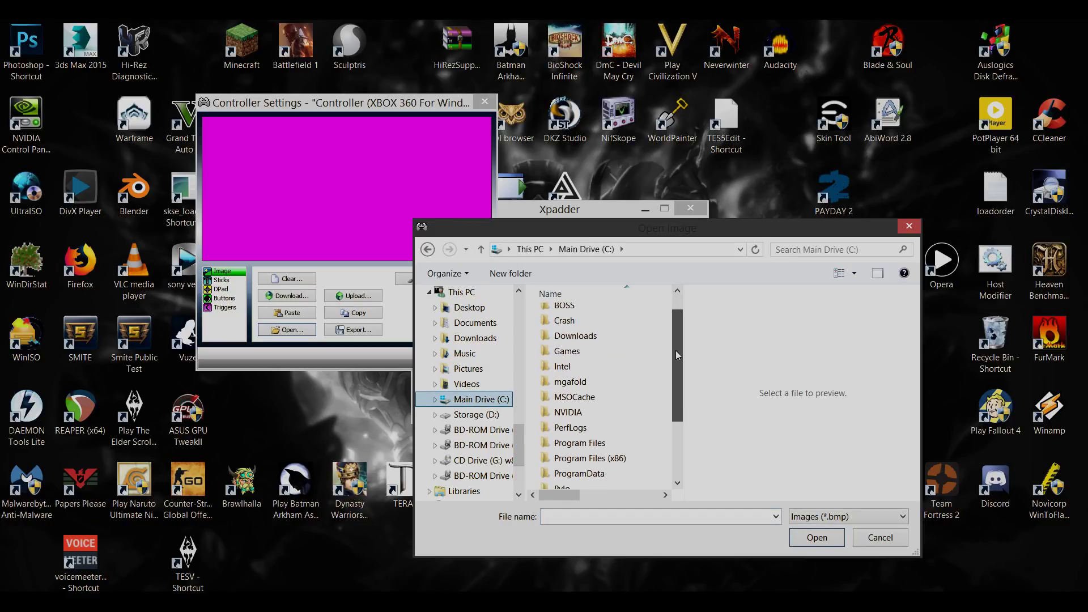
double_click(584, 458)
scroll(574, 406, down, 2)
scroll(575, 406, down, 15)
scroll(578, 413, down, 6)
scroll(590, 409, down, 10)
scroll(587, 391, down, 1)
click(584, 482)
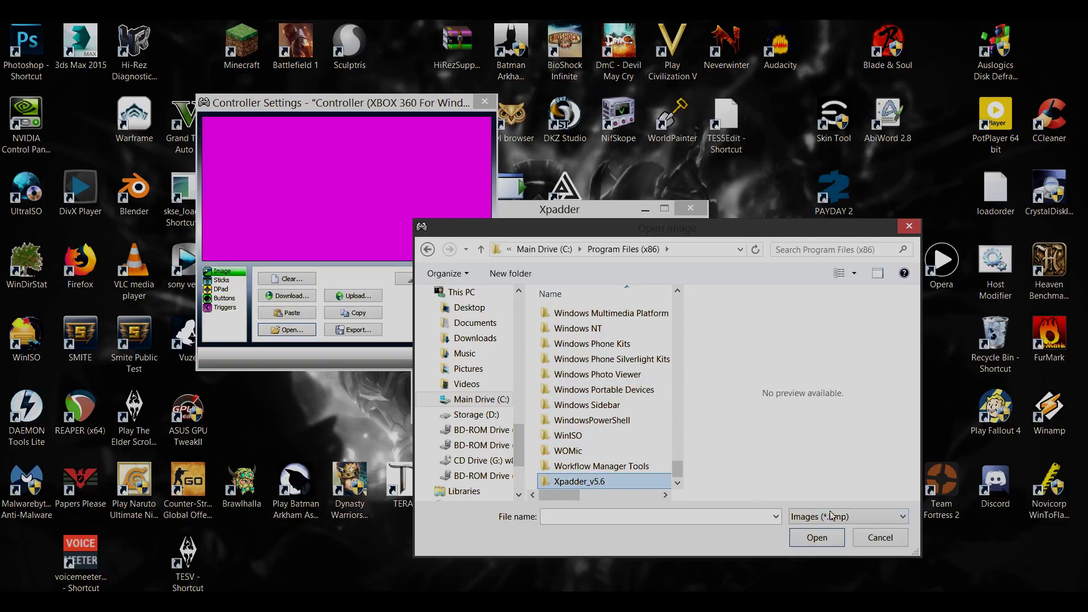
double_click(608, 482)
double_click(588, 316)
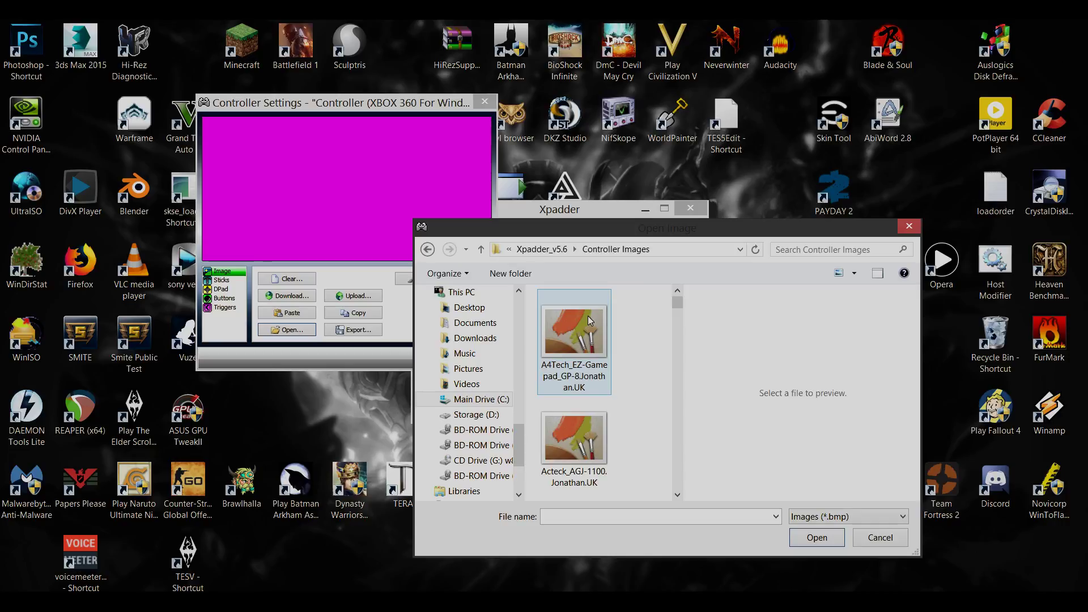
Load Genius_MaxFire_Pandora as the layout's controller image.
scroll(600, 383, down, 1)
scroll(602, 397, down, 3)
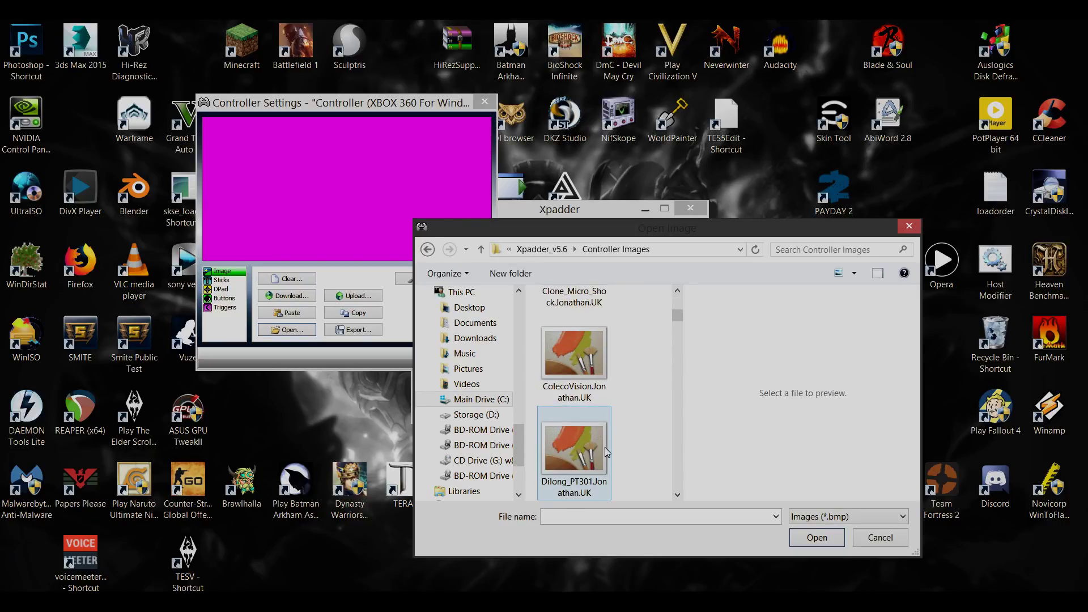
scroll(597, 420, down, 6)
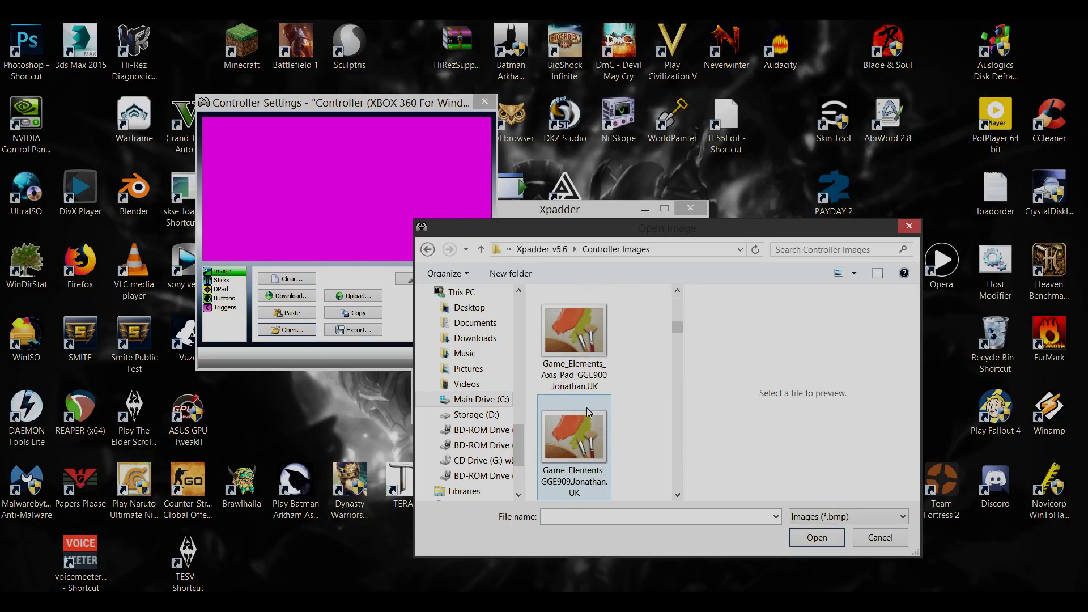
scroll(634, 385, down, 2)
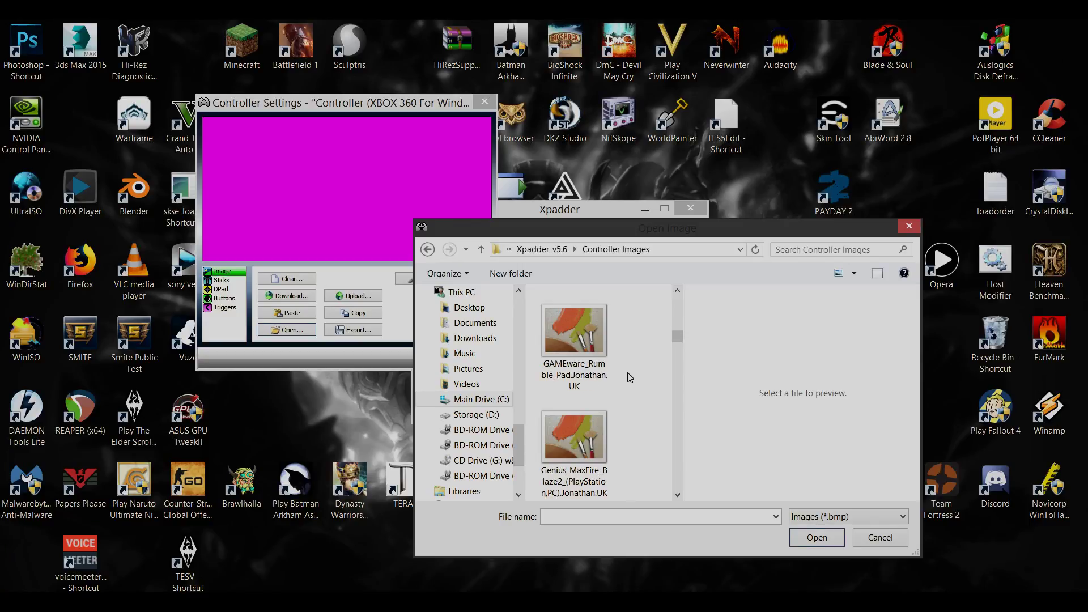
scroll(587, 374, down, 2)
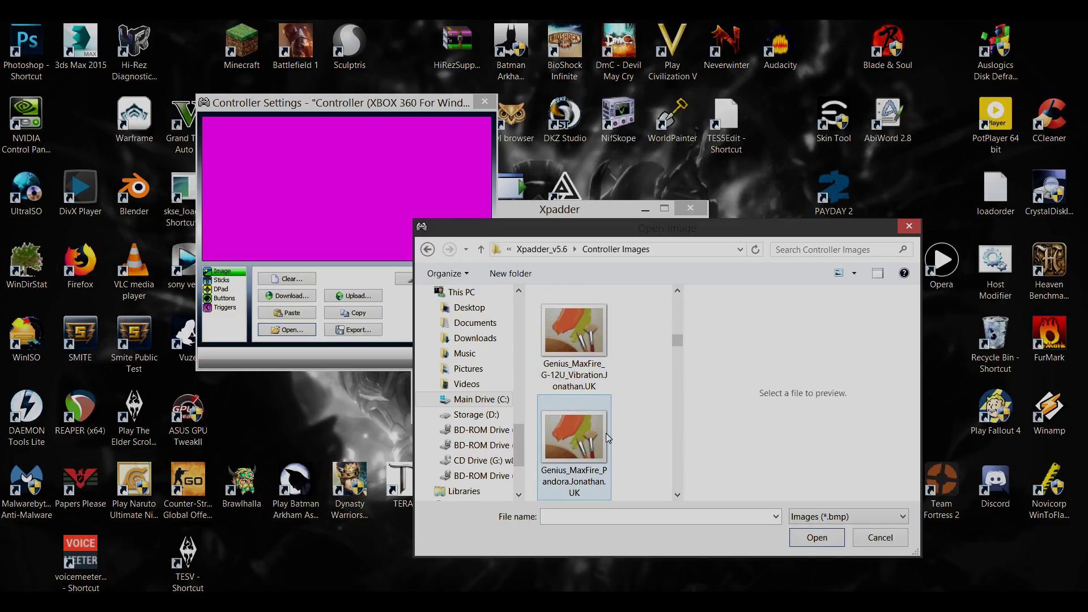
click(585, 443)
click(817, 541)
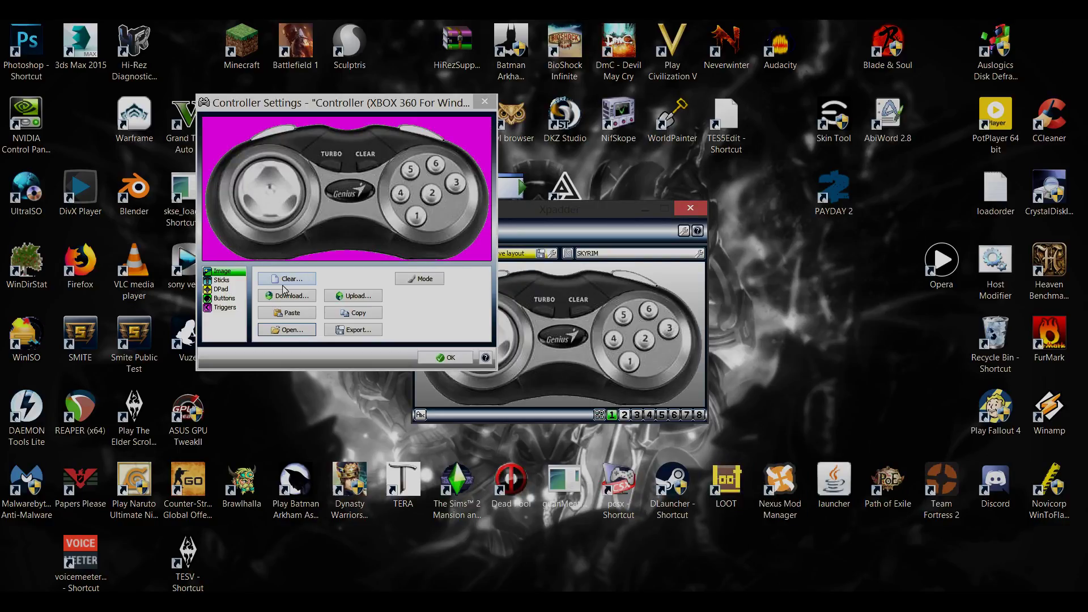
Load the Microsoft_Xbox controller image into the layout.
click(294, 329)
click(574, 340)
scroll(587, 397, down, 2)
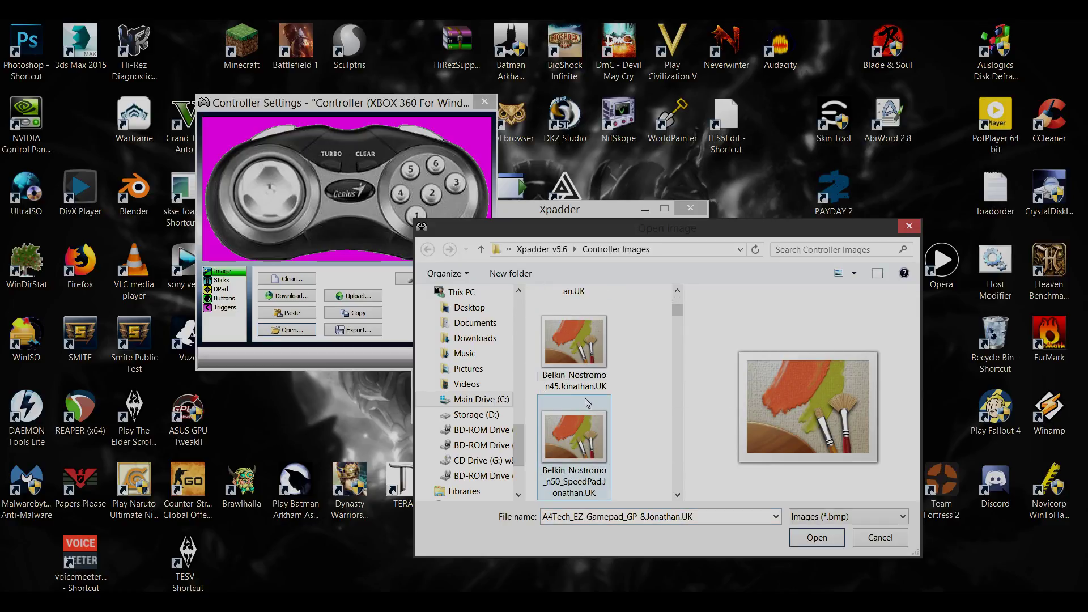
scroll(586, 401, down, 5)
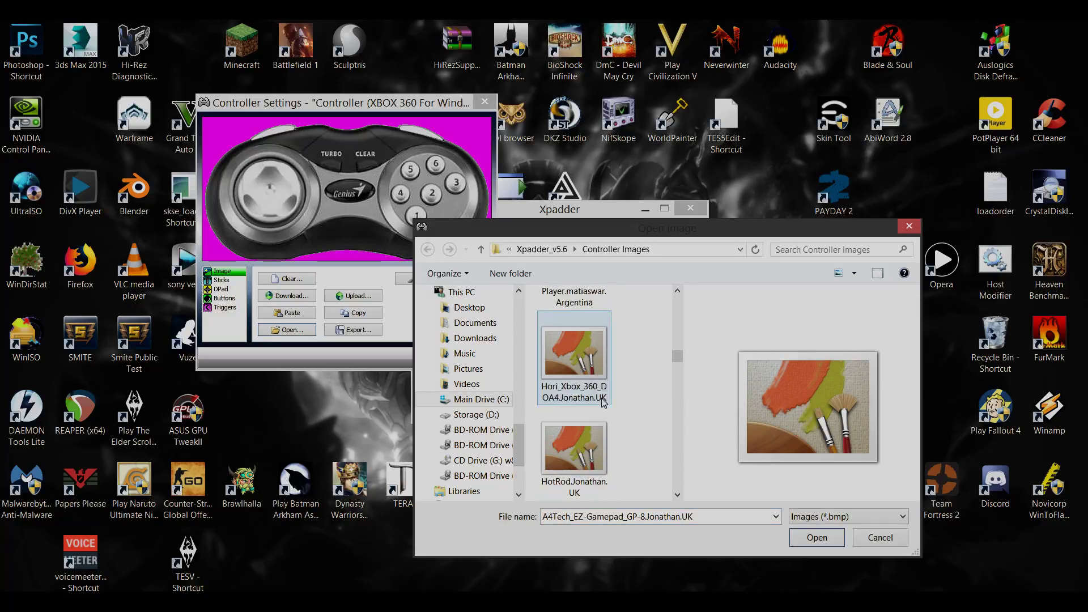
scroll(604, 401, down, 3)
scroll(601, 397, down, 4)
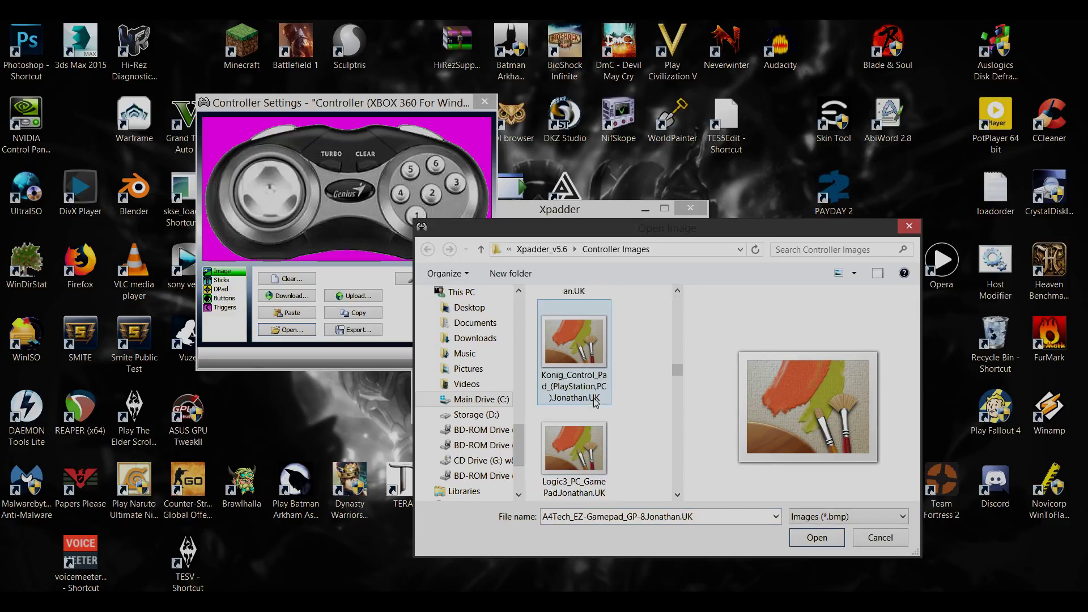
scroll(593, 378, down, 5)
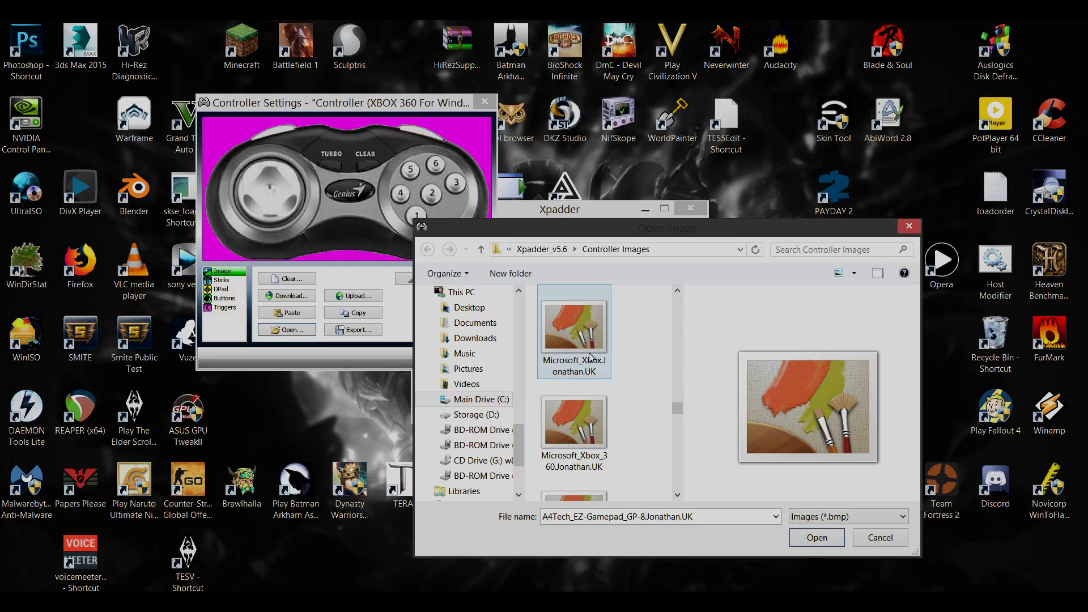
click(591, 358)
click(816, 537)
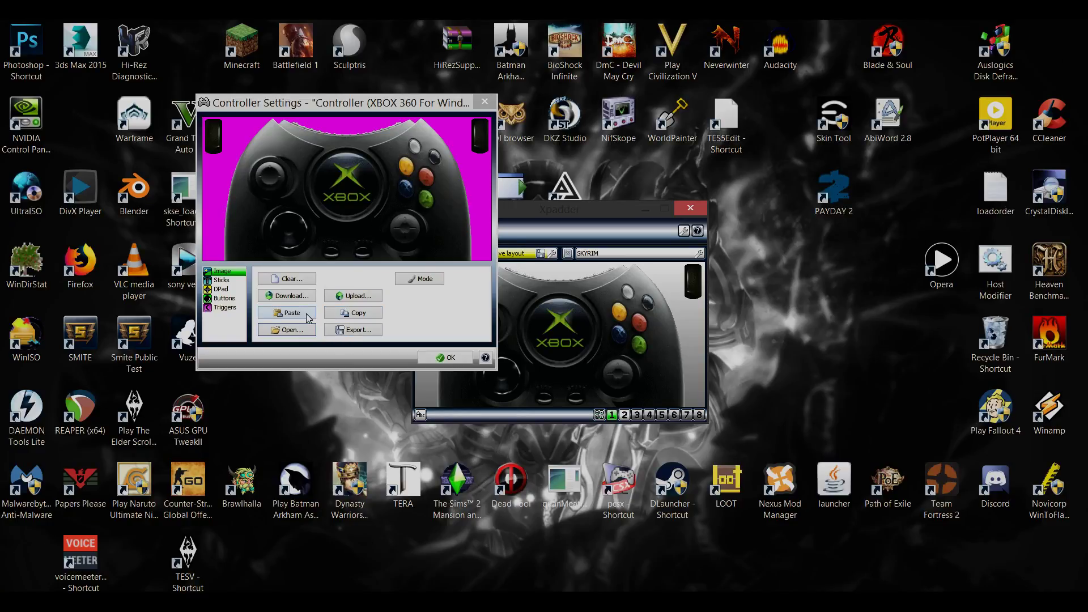
Replace it with the white Microsoft_Xbox_360 controller image.
click(295, 334)
click(572, 430)
scroll(570, 431, down, 1)
scroll(571, 430, down, 5)
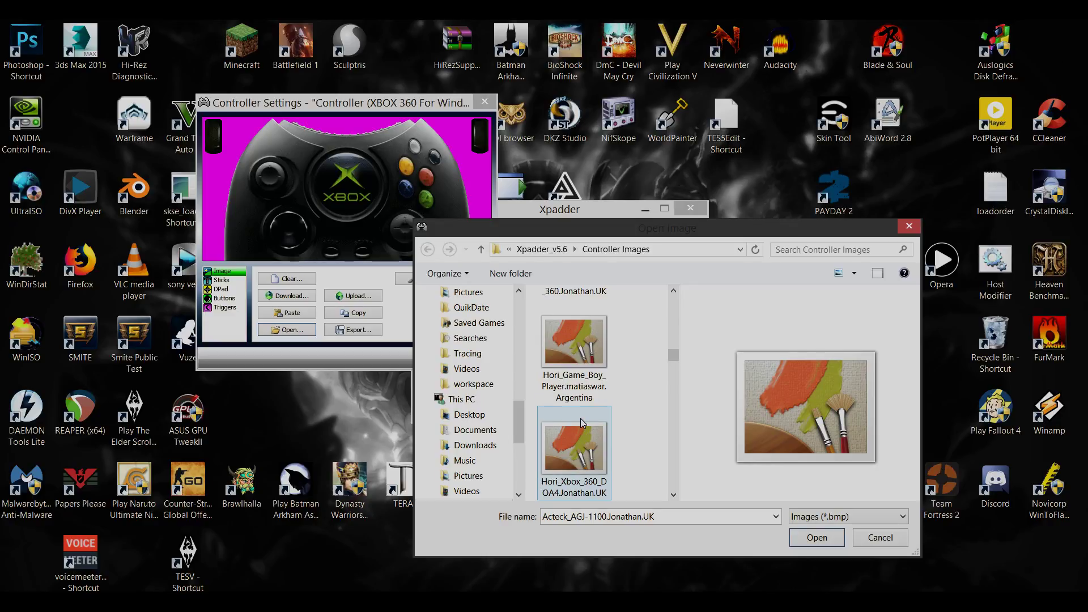
scroll(581, 420, down, 6)
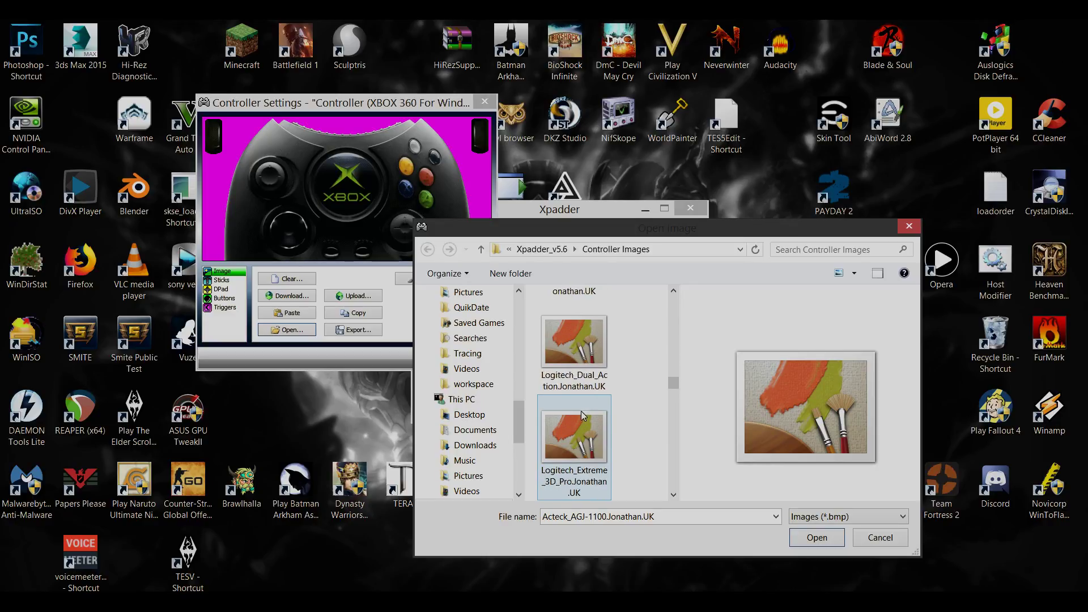
scroll(581, 417, down, 4)
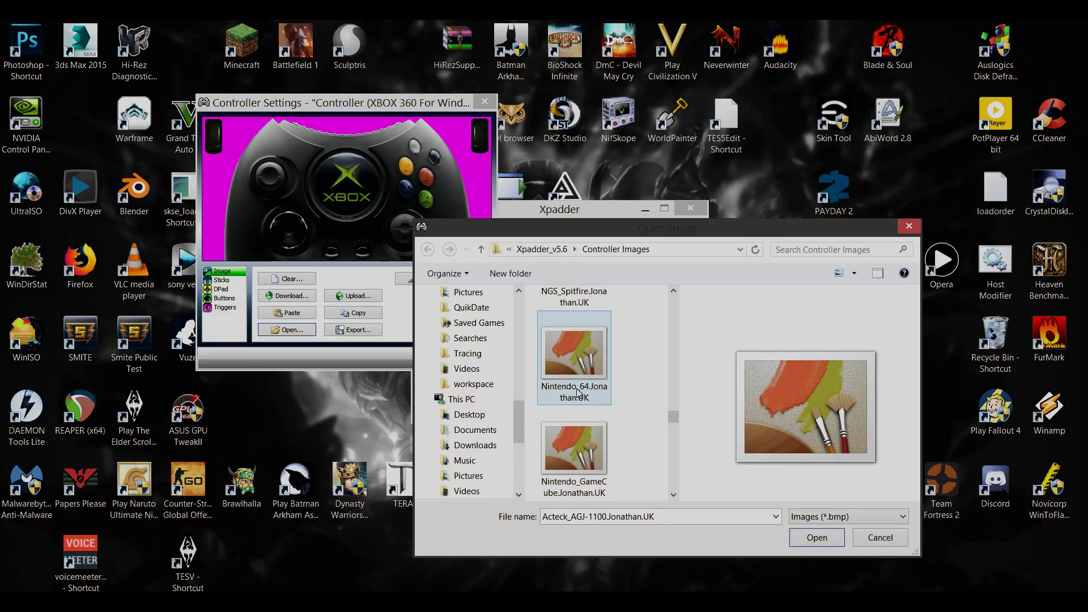
scroll(577, 396, up, 1)
scroll(578, 377, up, 1)
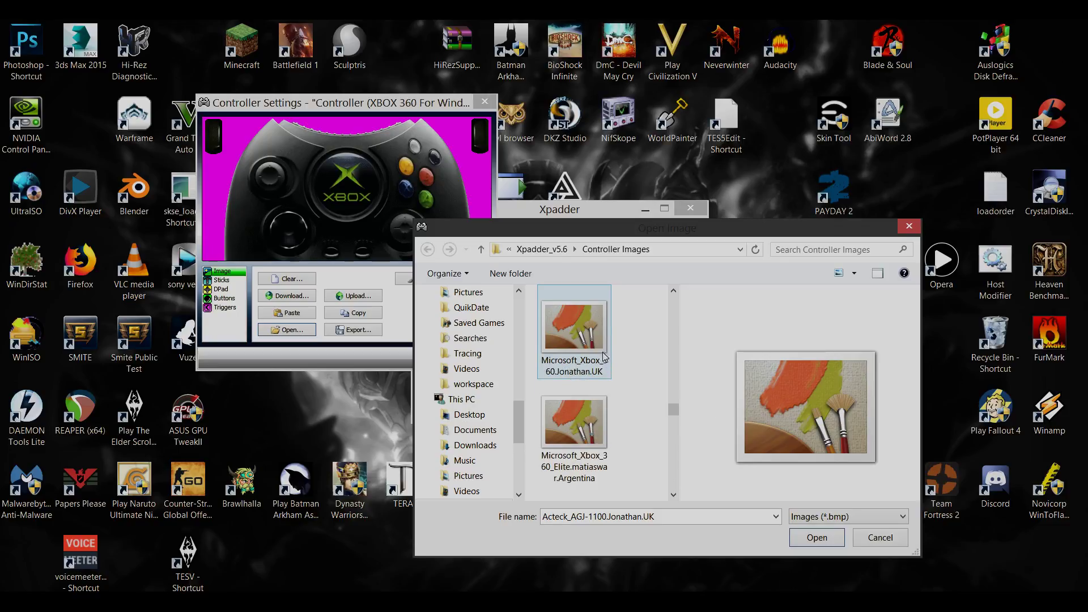
click(578, 375)
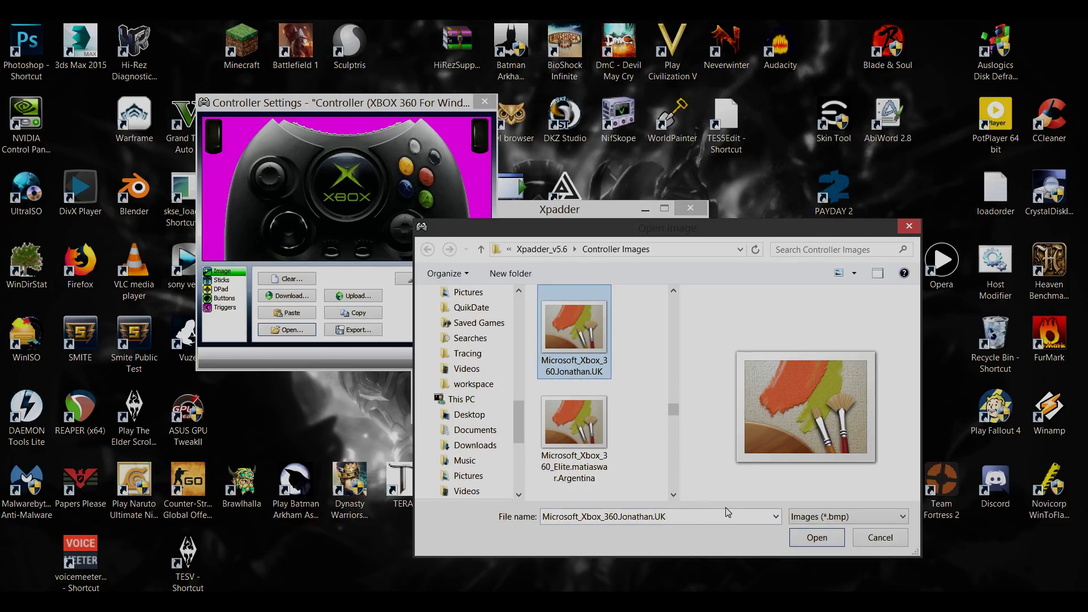
click(818, 547)
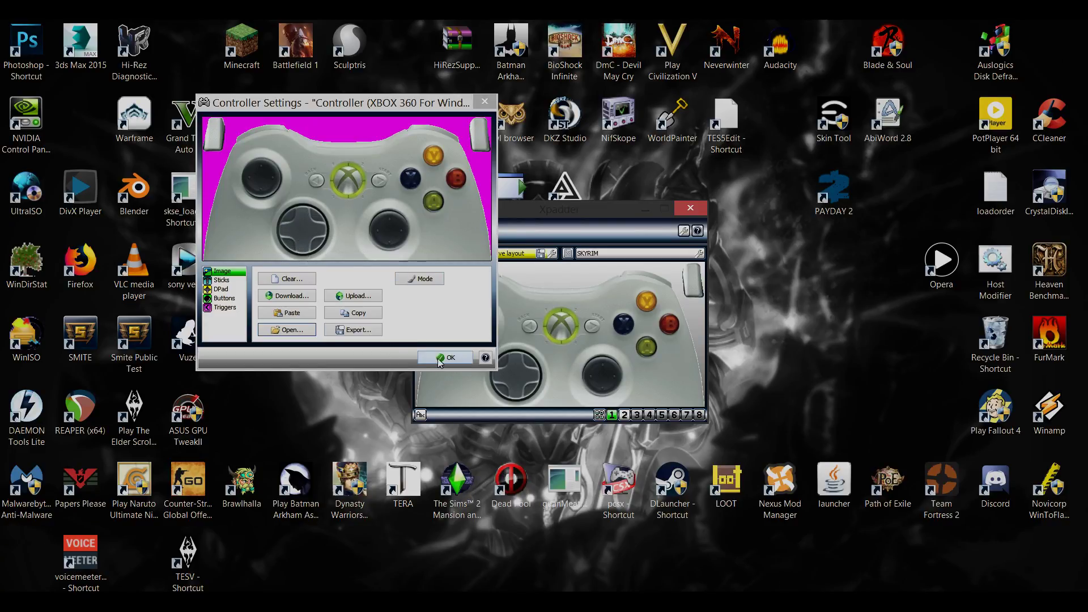
Enable triggers, detecting the left as Axis Z- and the right as Axis Z+.
click(222, 280)
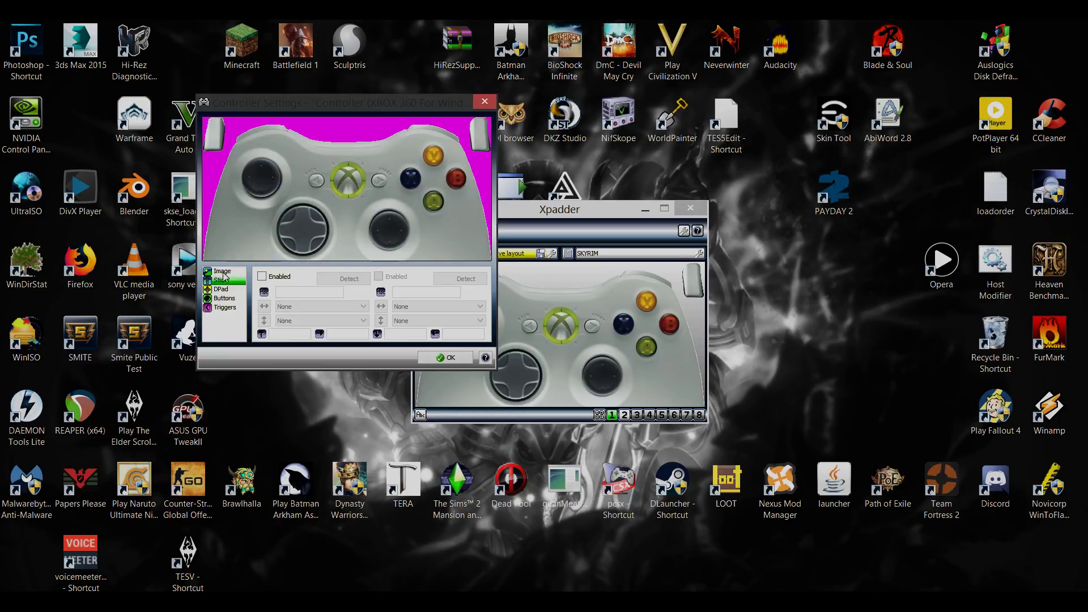
click(225, 307)
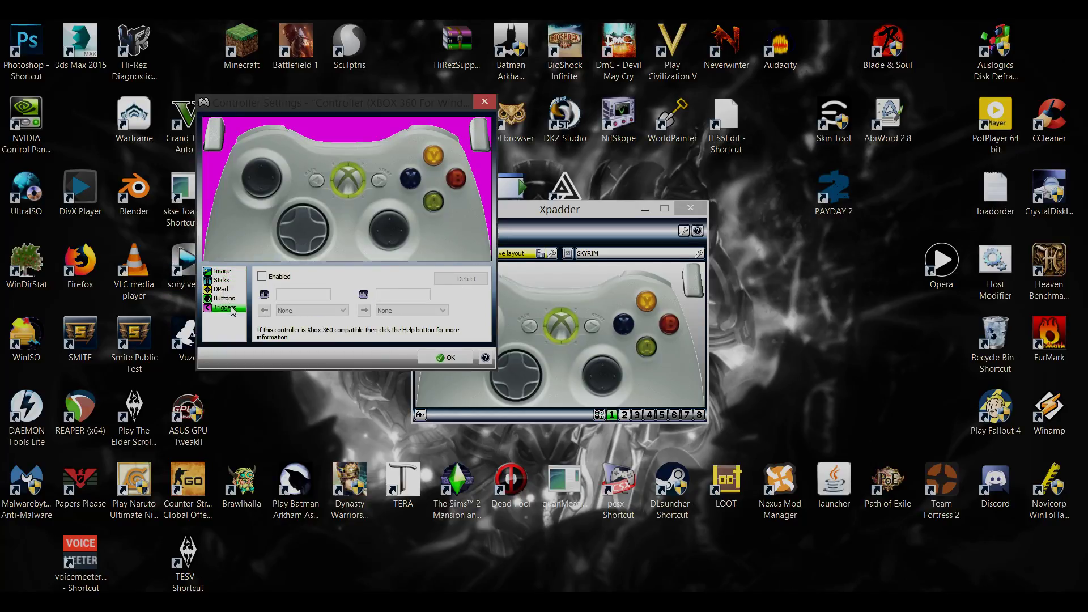
click(262, 277)
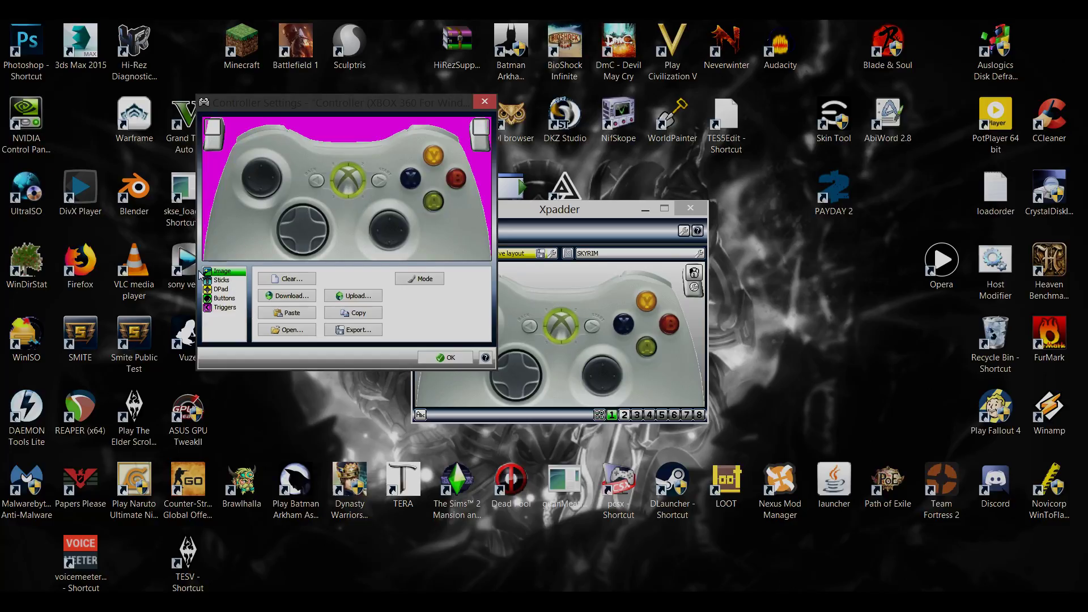
Enable the D-pad, detect its four POV directions, and align its overlay over the pad.
click(221, 289)
click(278, 280)
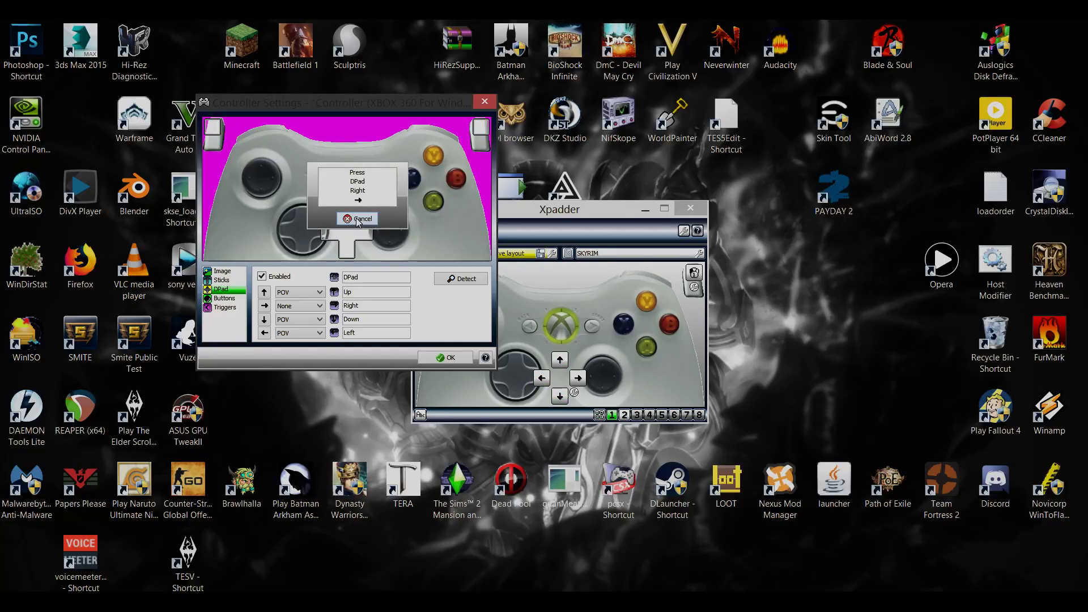
drag(356, 218, 306, 228)
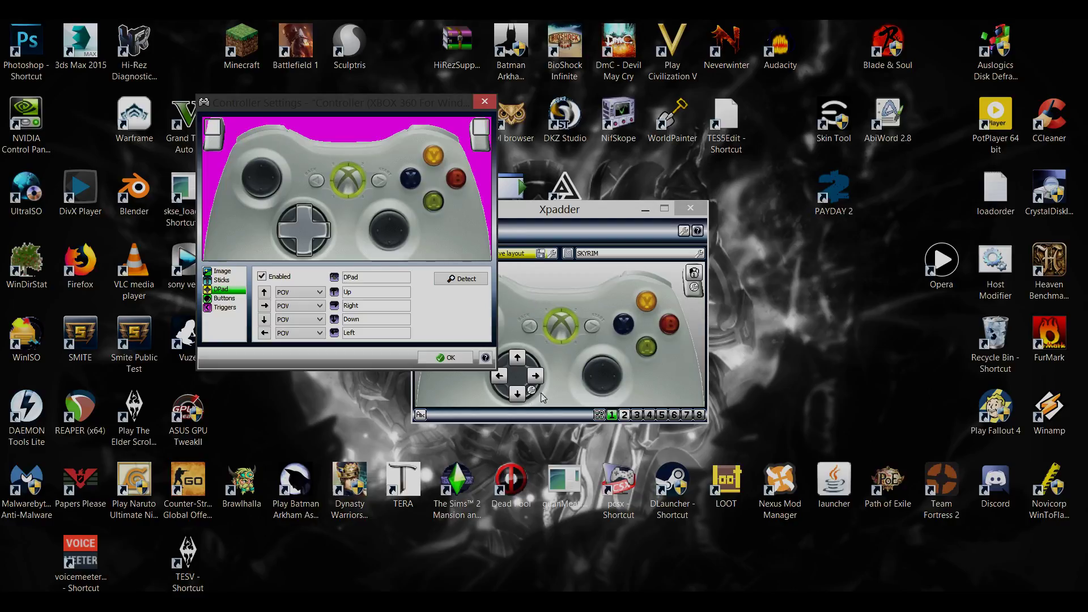
click(217, 299)
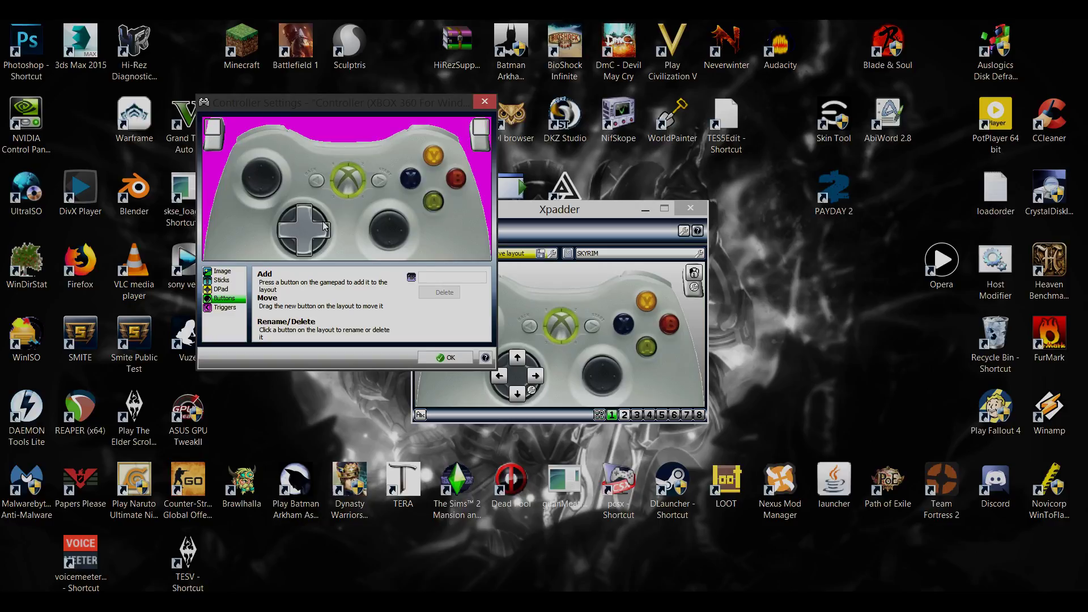
Place Button 1 over the green A button and Button 2 over the red B.
drag(244, 186, 462, 179)
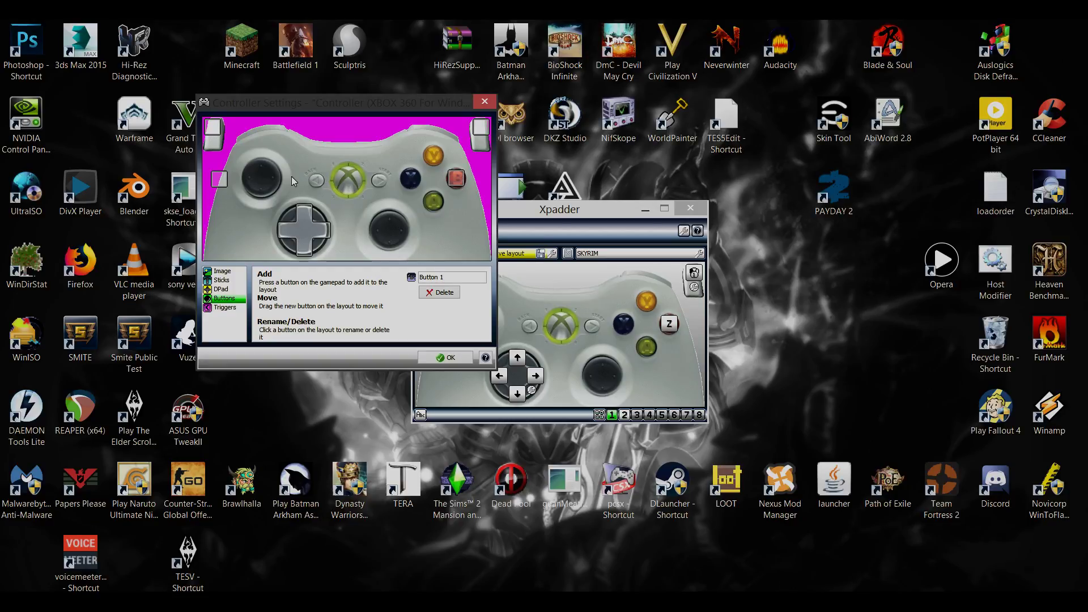
drag(219, 180, 432, 204)
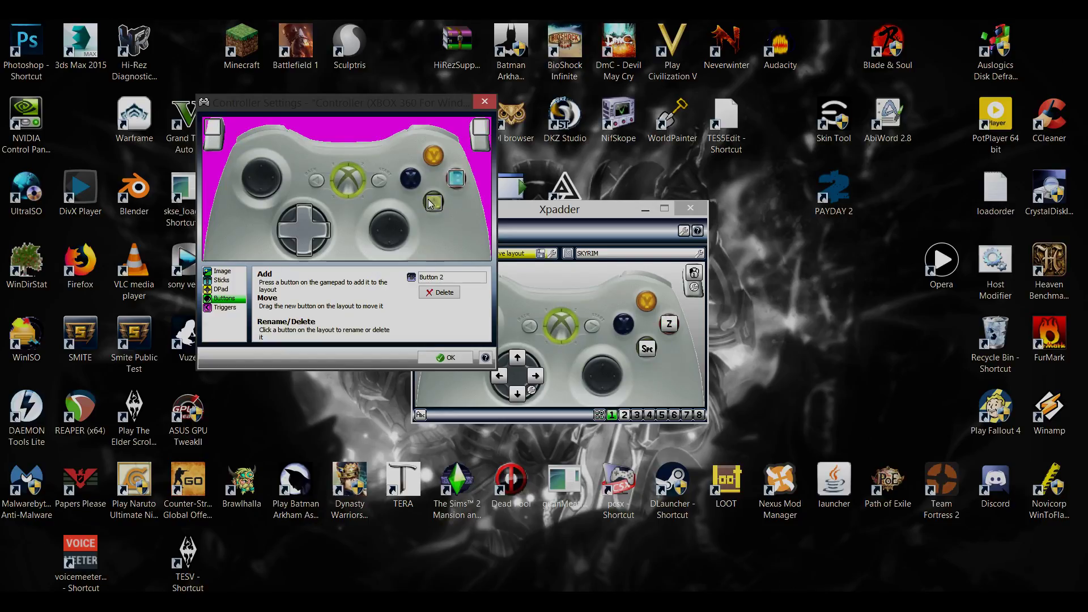
Start a new Untitled profile and reopen the Controller Settings dialog.
click(568, 253)
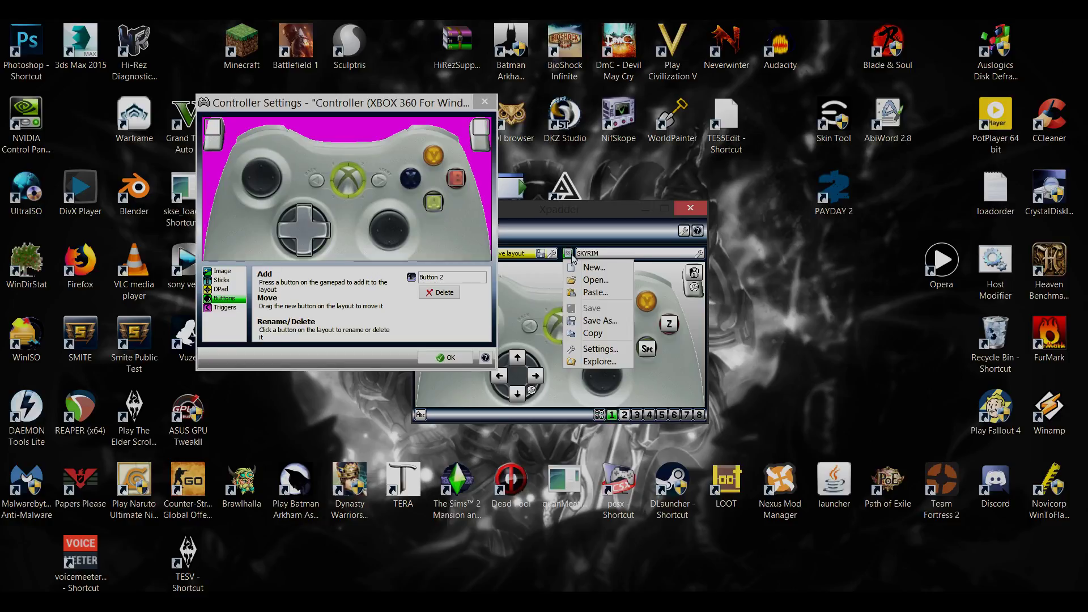
click(593, 267)
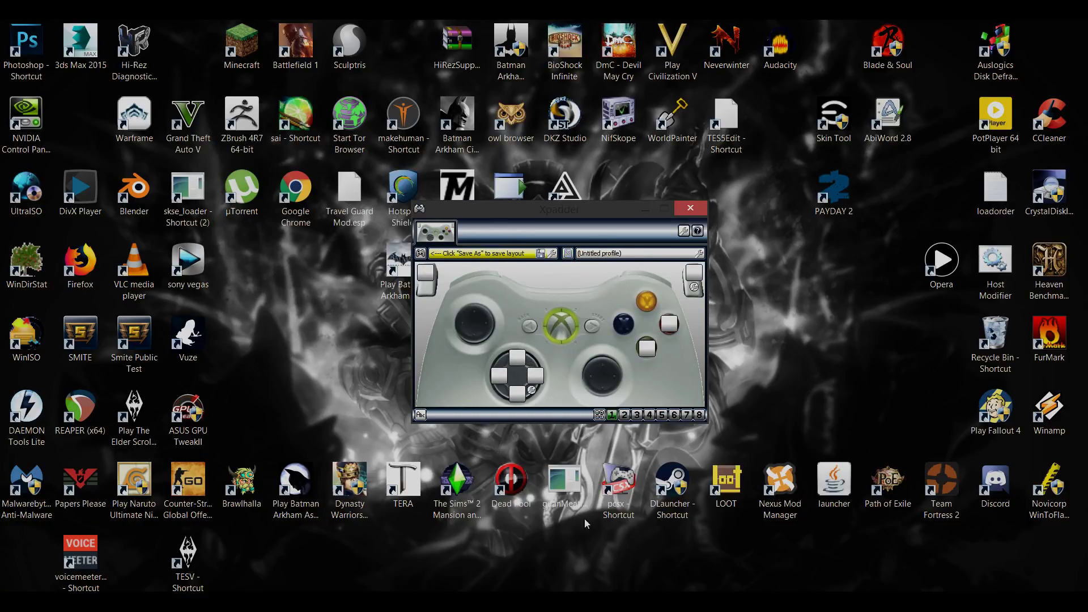
click(419, 254)
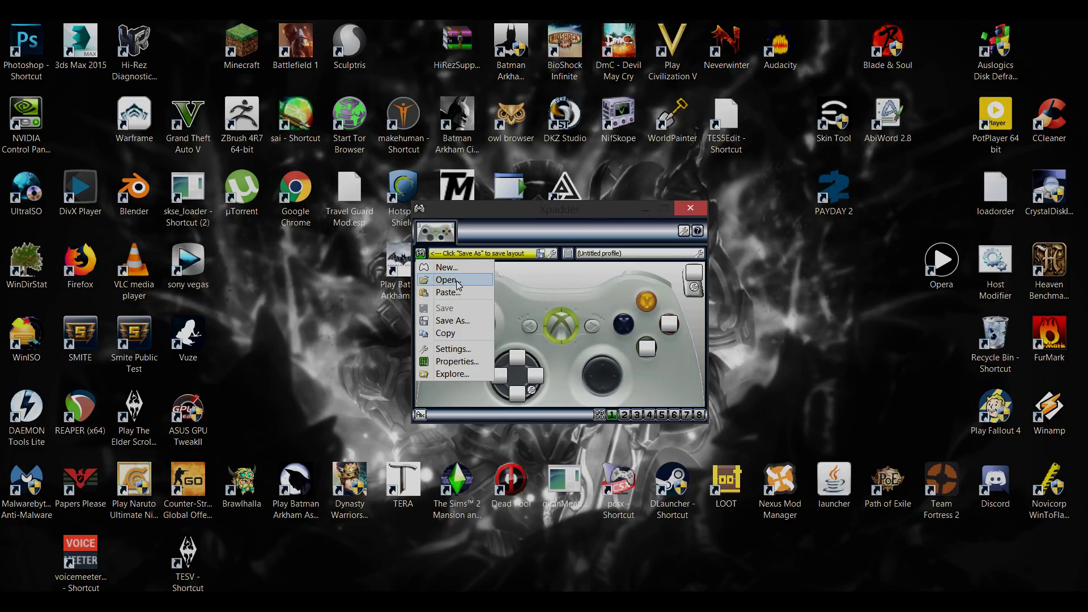
click(474, 348)
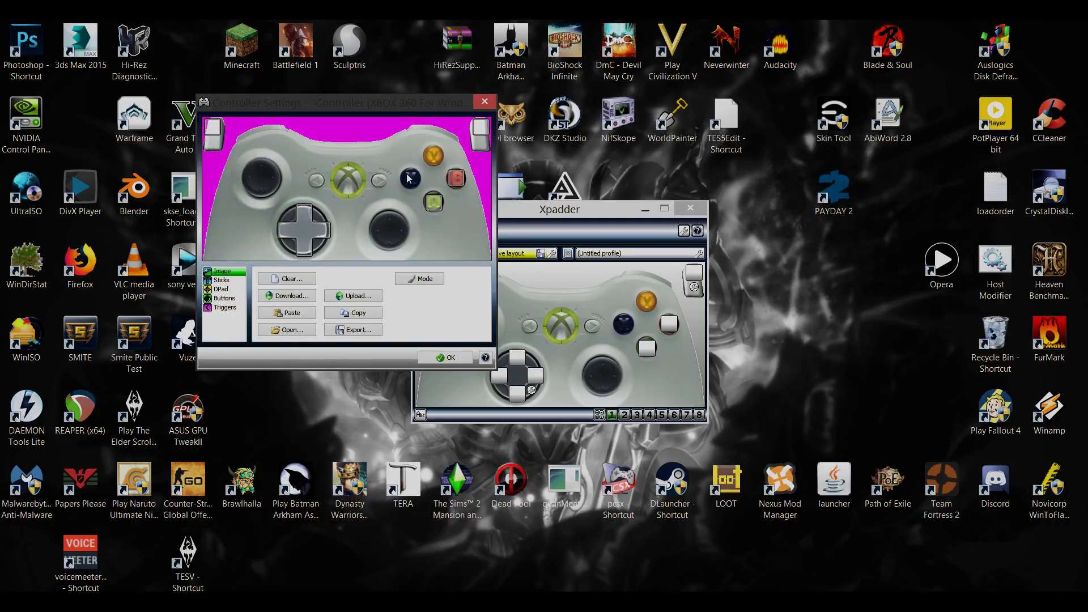
Place Buttons 3–8 on X, Start, Back, Y and the left and right bumpers.
click(220, 289)
click(221, 299)
key(Home)
click(220, 298)
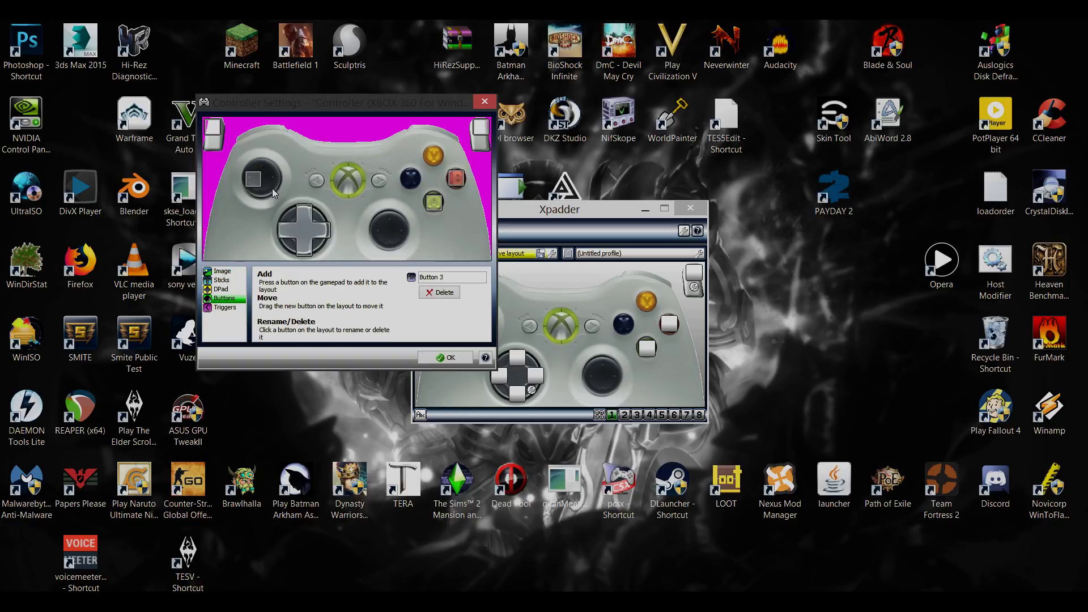
drag(255, 186, 410, 187)
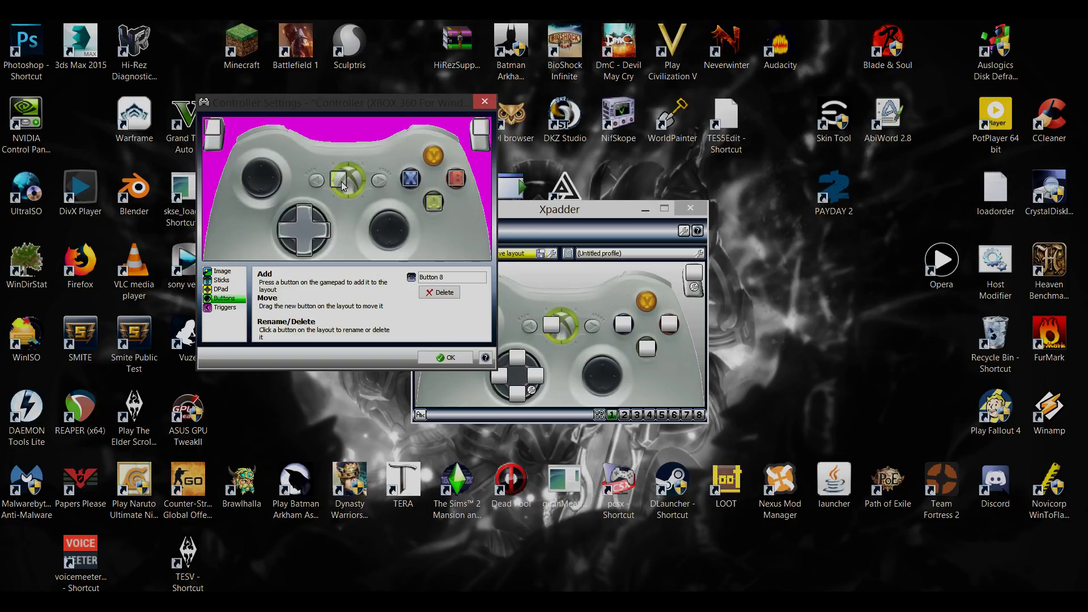
drag(342, 186, 381, 183)
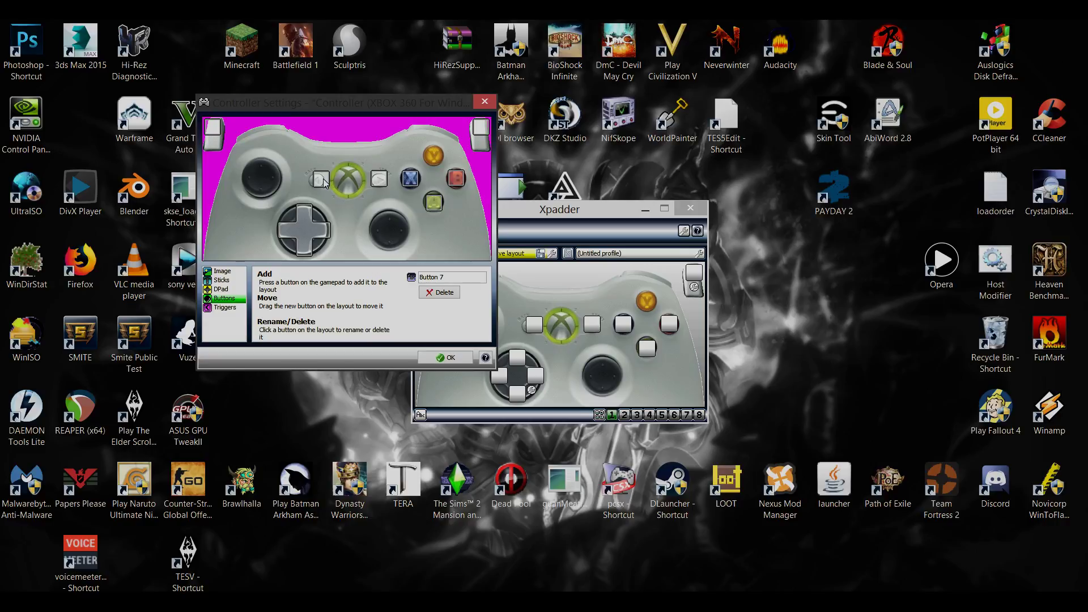
drag(325, 183, 319, 185)
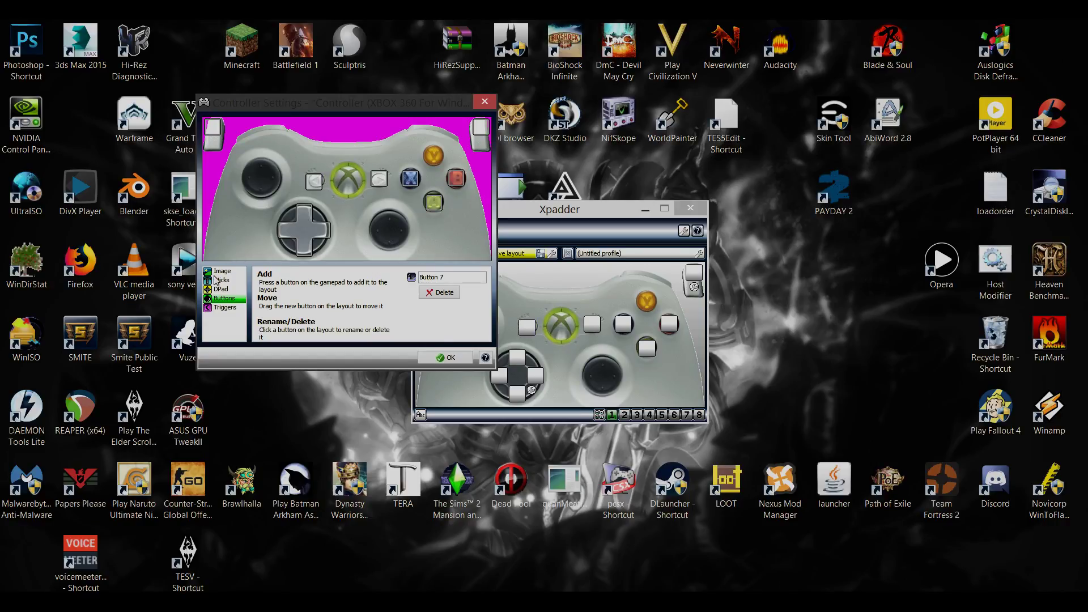
mouse_move(271, 179)
mouse_down()
mouse_move(450, 163)
mouse_move(436, 159)
mouse_up()
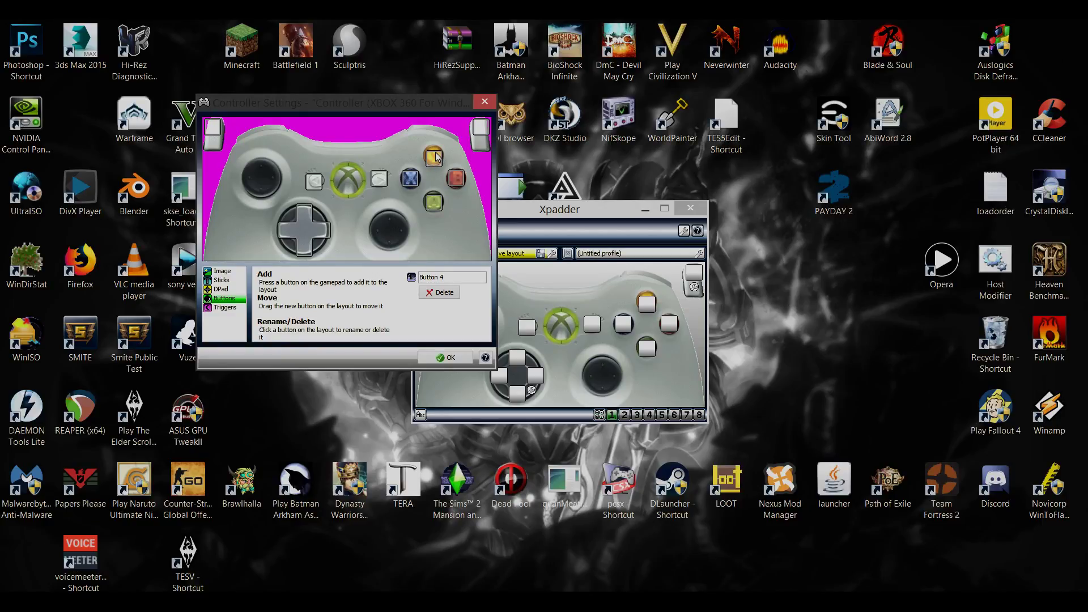
drag(276, 127, 254, 129)
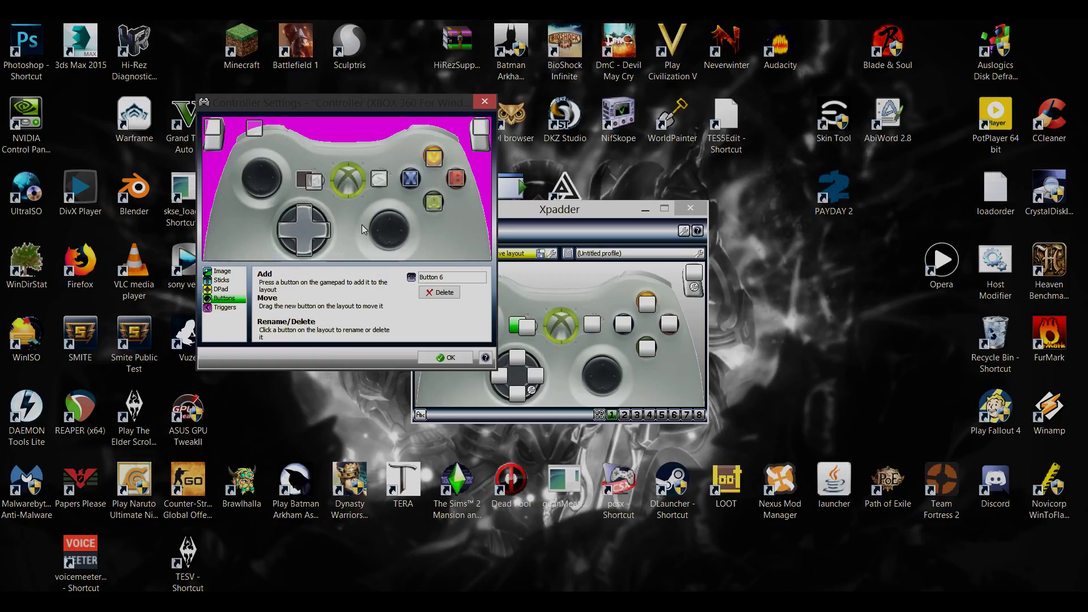
mouse_move(302, 175)
mouse_down()
mouse_move(448, 122)
mouse_move(430, 125)
mouse_up()
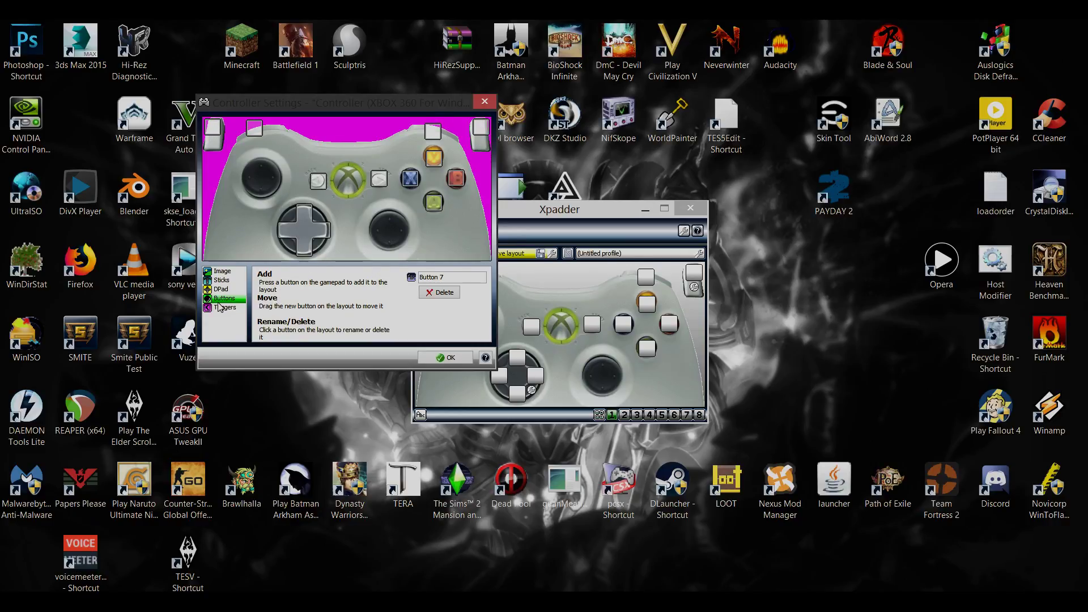
Enable and detect Stick 1 and Stick 2 (Axis RX/RY), position both over the thumbsticks, and confirm.
click(224, 282)
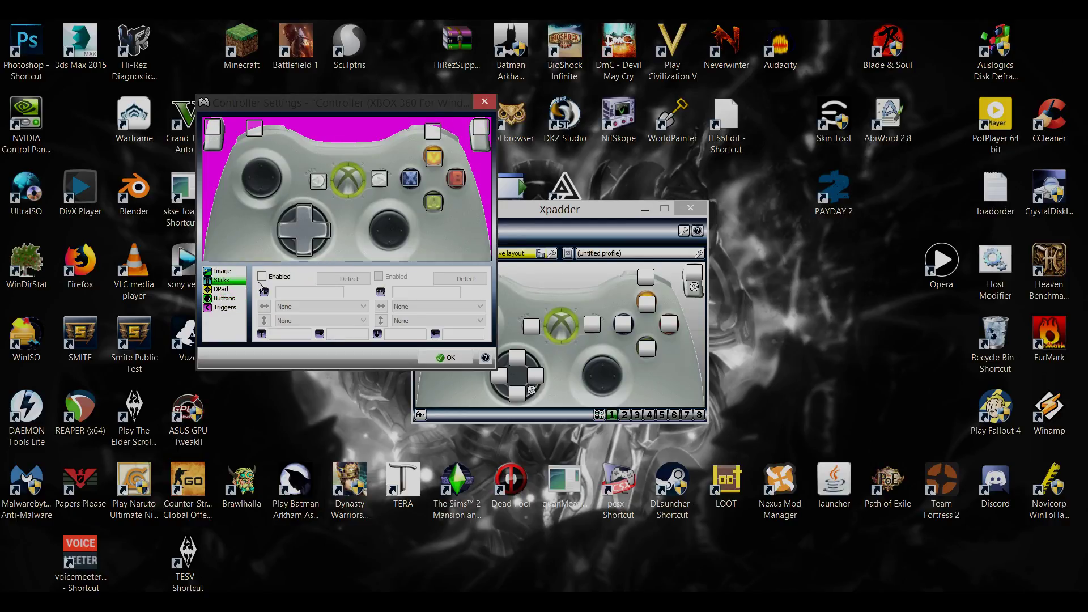
click(262, 276)
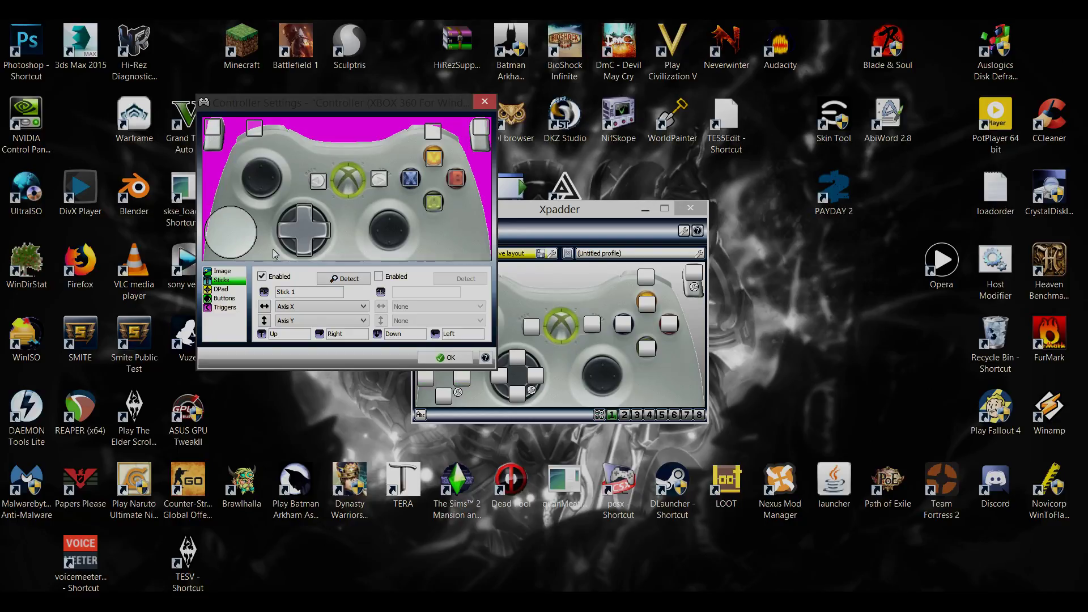
drag(209, 248, 238, 192)
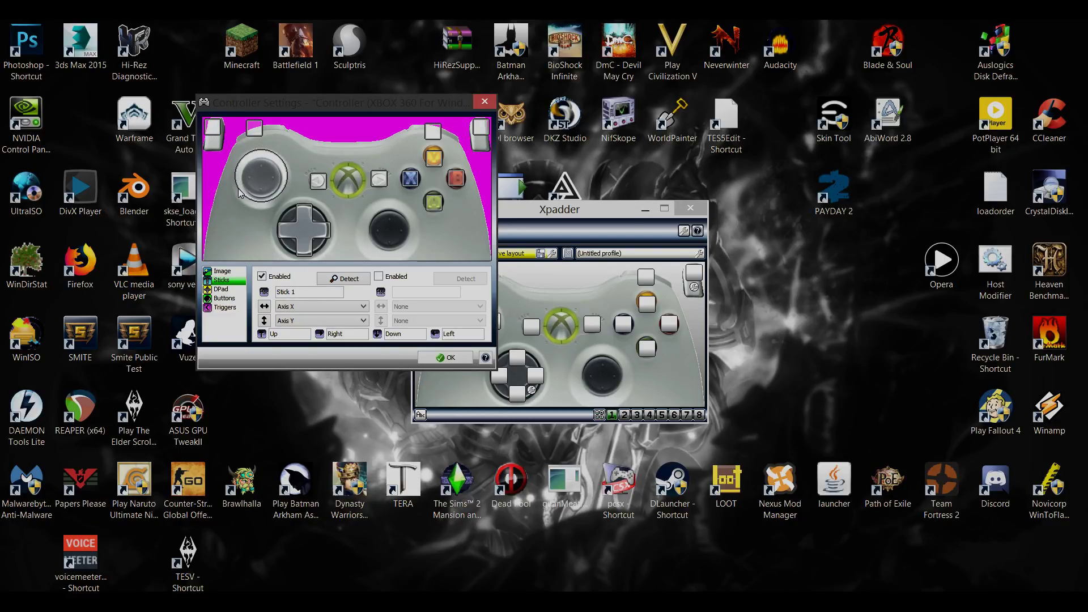
click(392, 276)
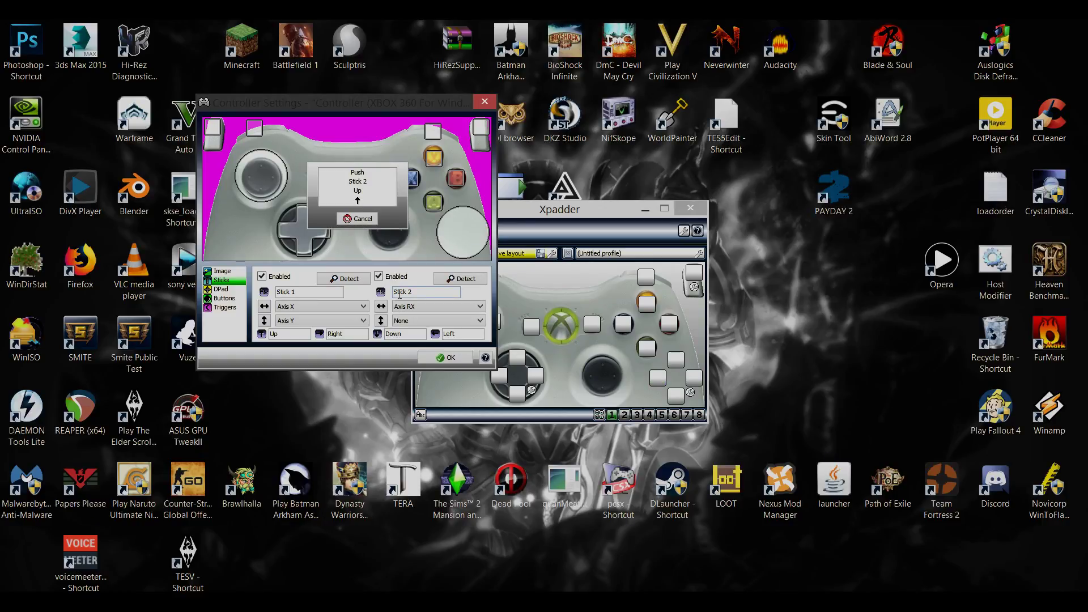
drag(462, 222, 383, 217)
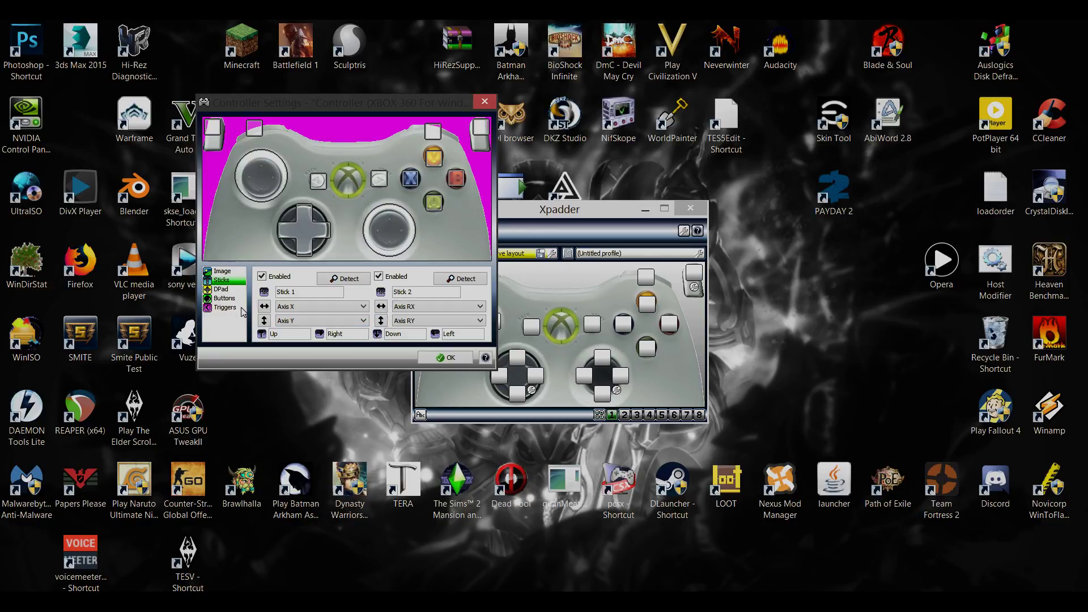
click(445, 357)
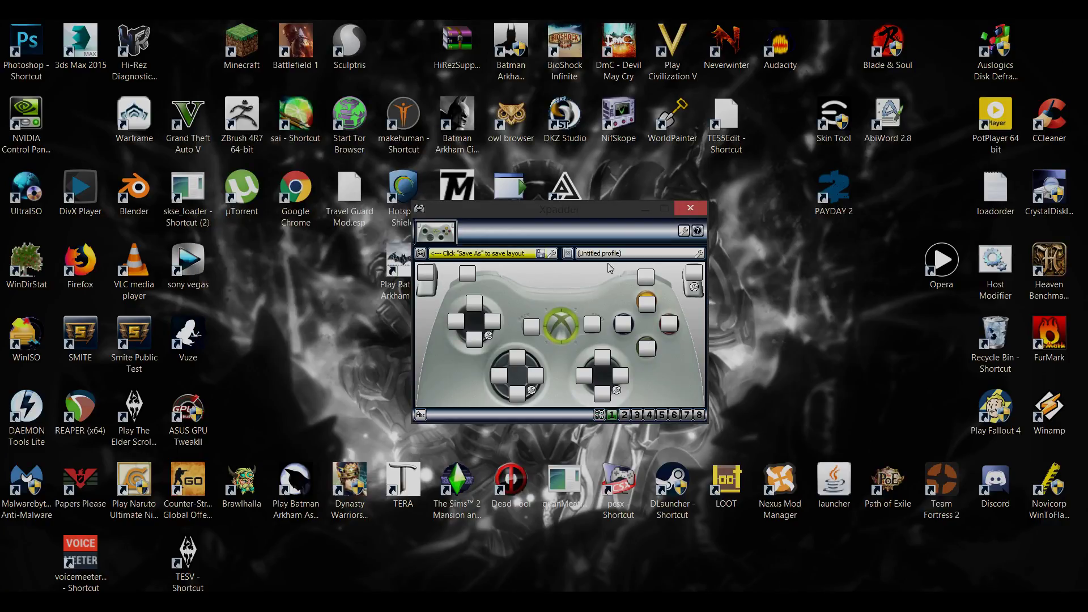
click(540, 255)
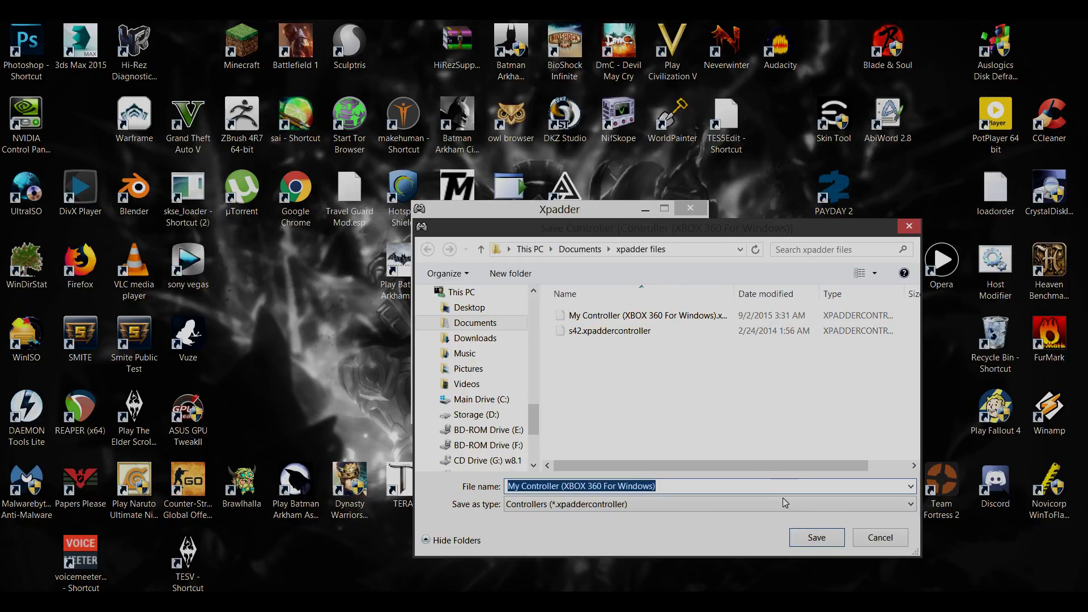
click(817, 545)
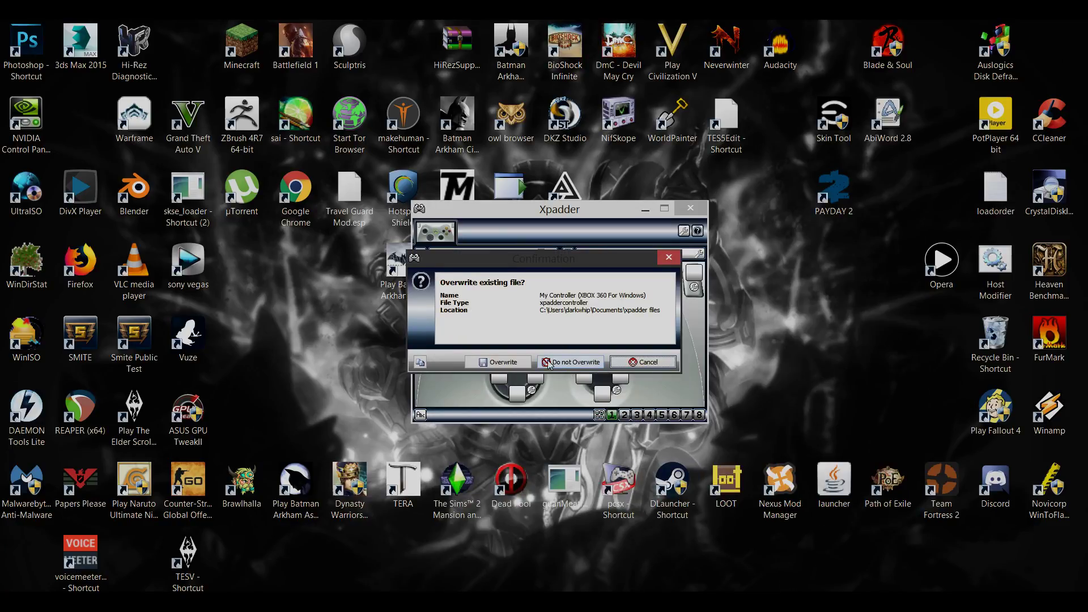
click(488, 363)
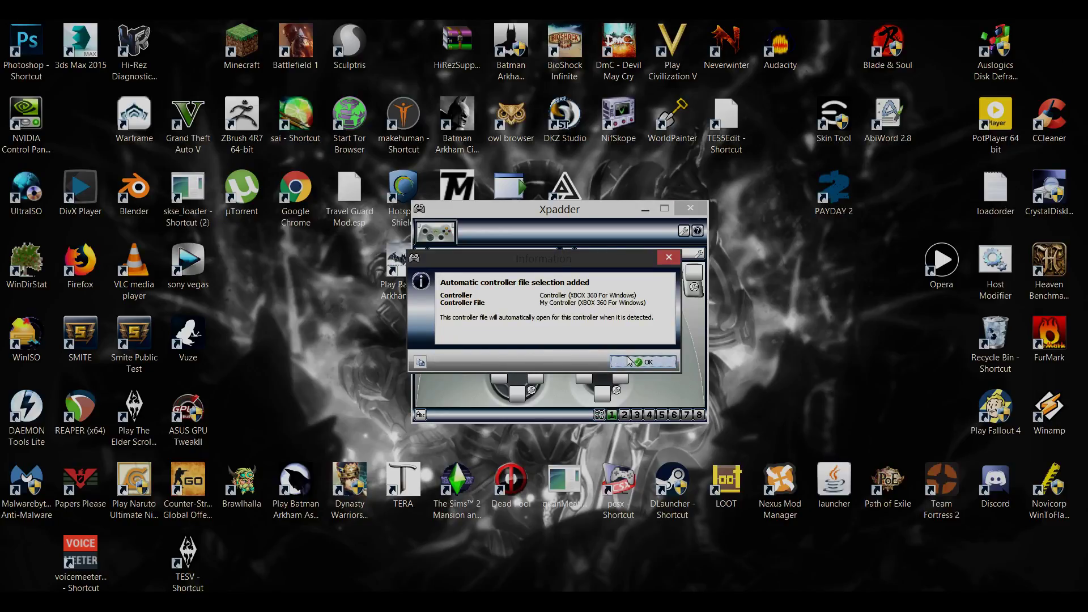
click(629, 362)
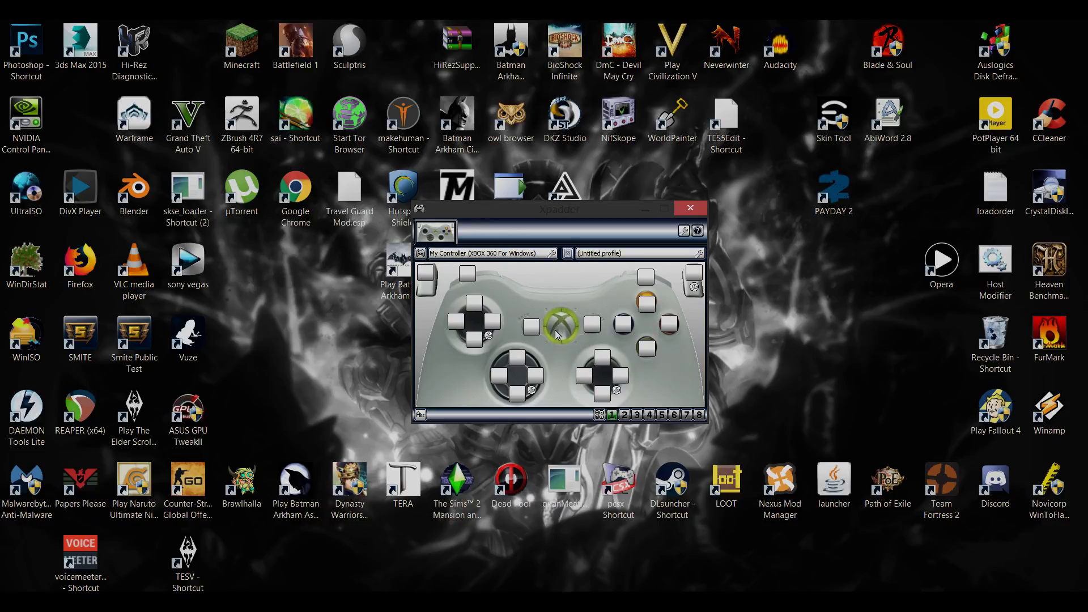
Assign the right stick to Mouse - Normal and reopen that stick's options menu.
click(646, 348)
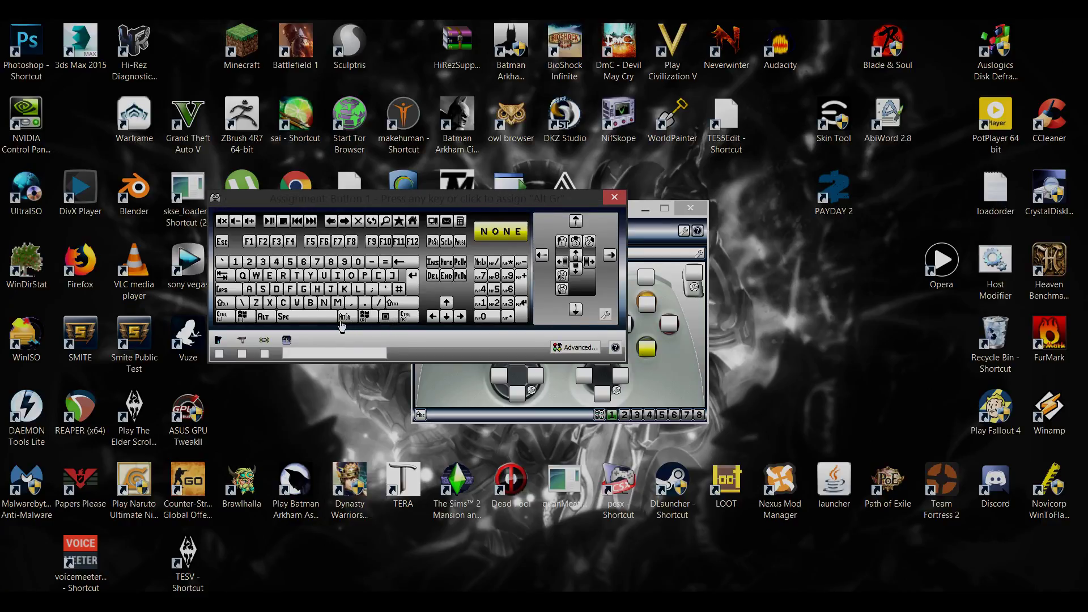
click(622, 201)
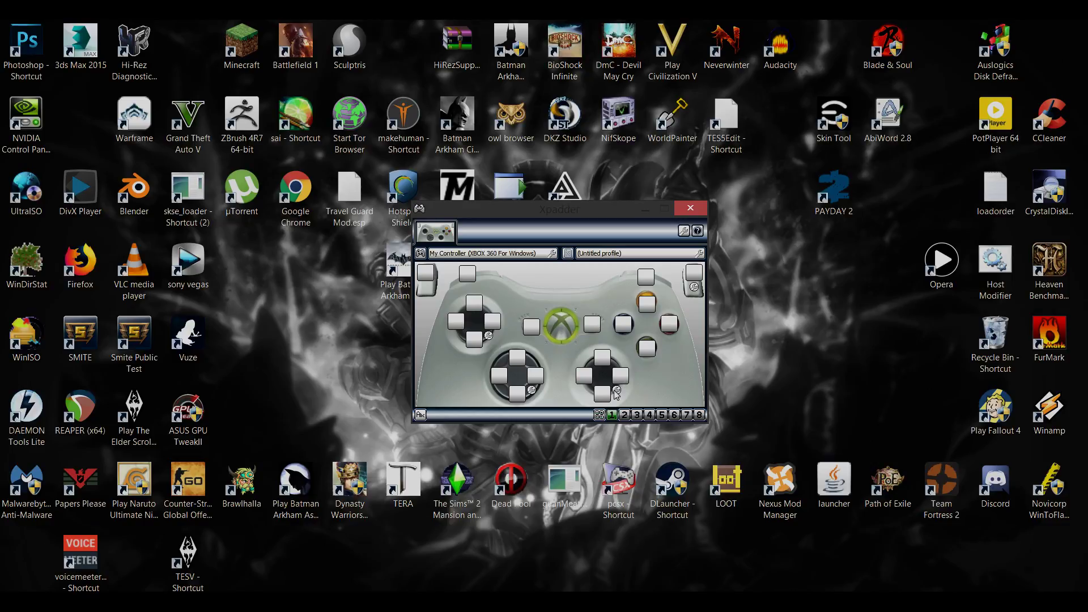
click(616, 391)
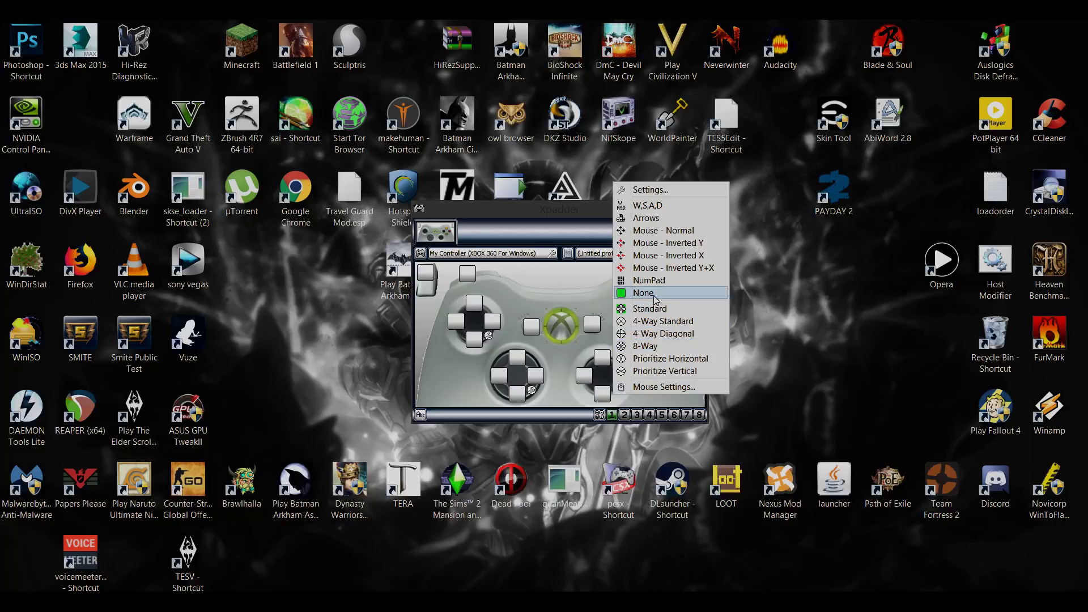
click(654, 231)
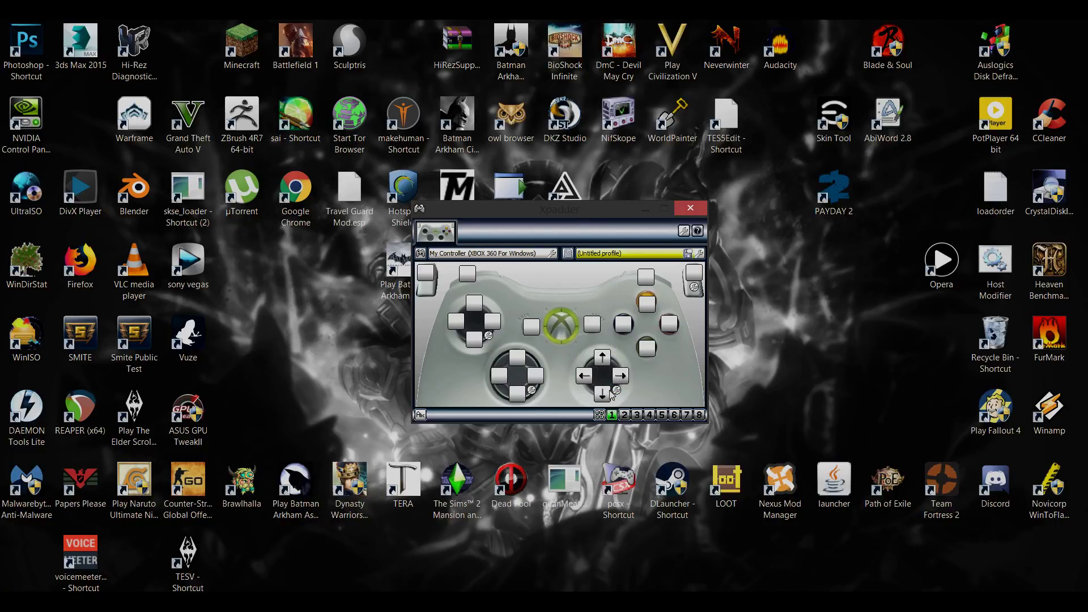
click(616, 393)
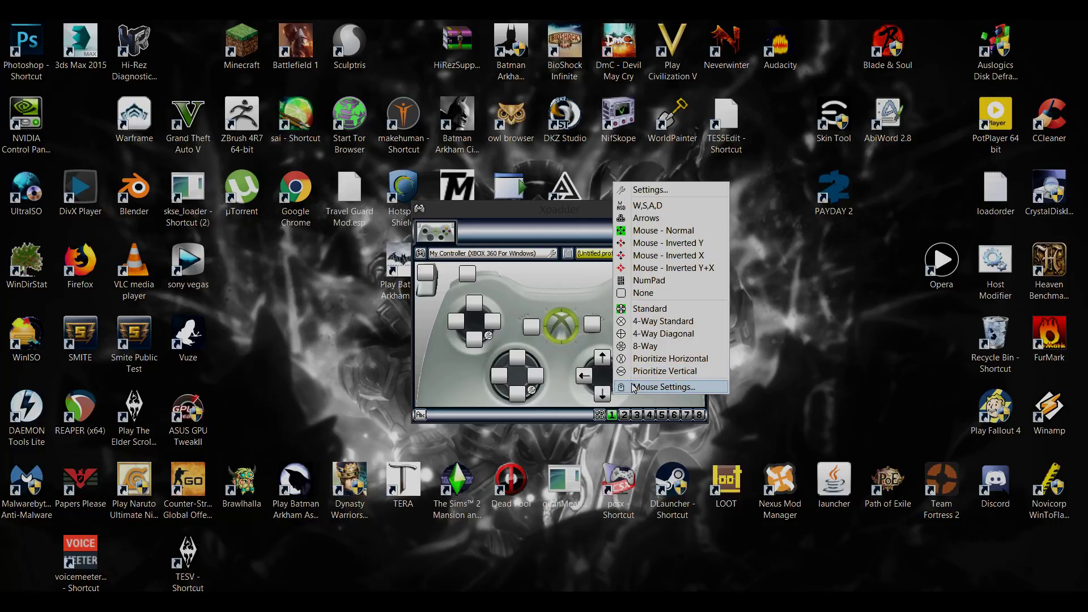
In the right stick's Stick 2 settings, drag the dead zone up to 30%.
click(651, 191)
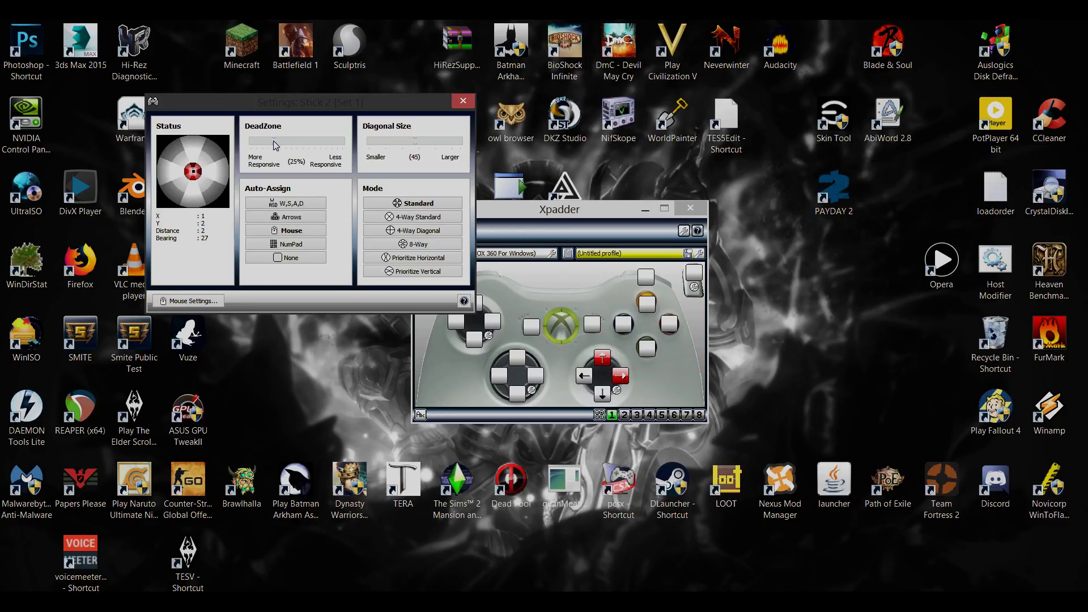
drag(274, 145, 281, 146)
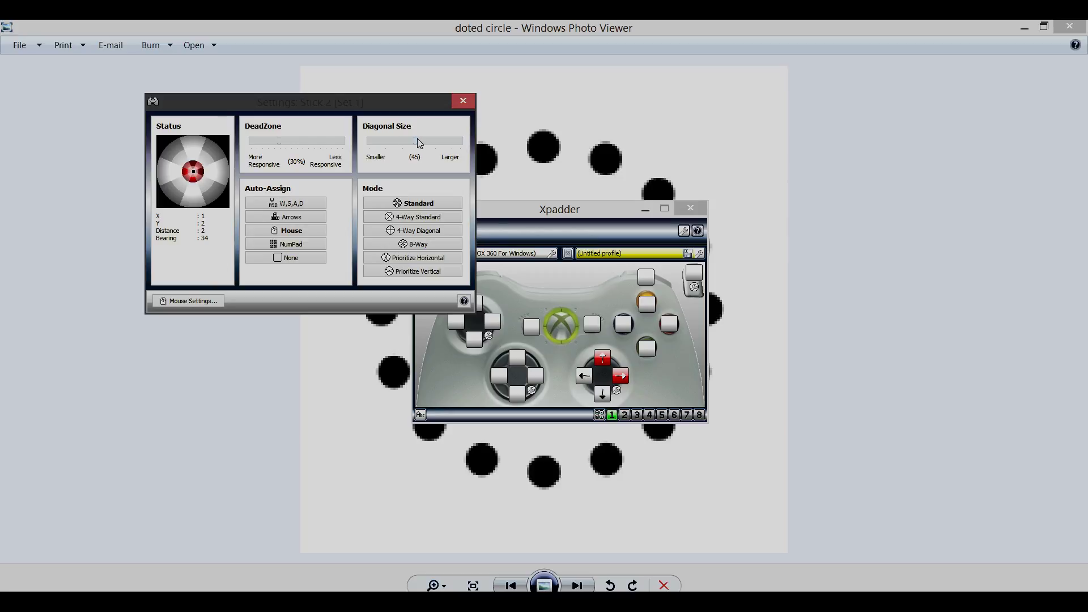
Try right-stick diagonal sizes from about 67 to 84, then settle on 70.
drag(420, 143, 370, 156)
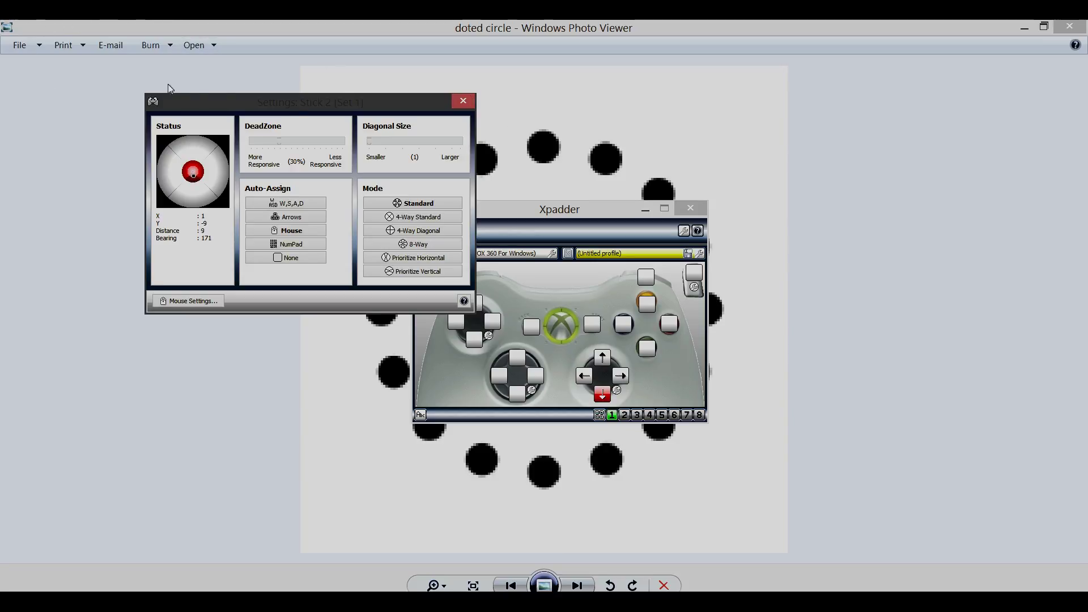
drag(371, 142, 443, 146)
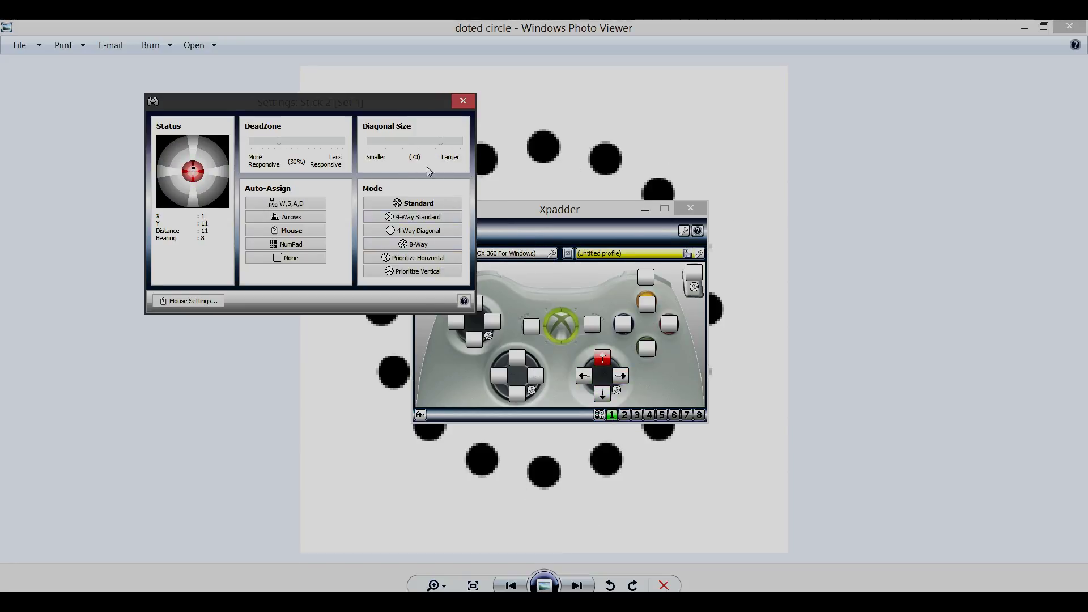
click(457, 142)
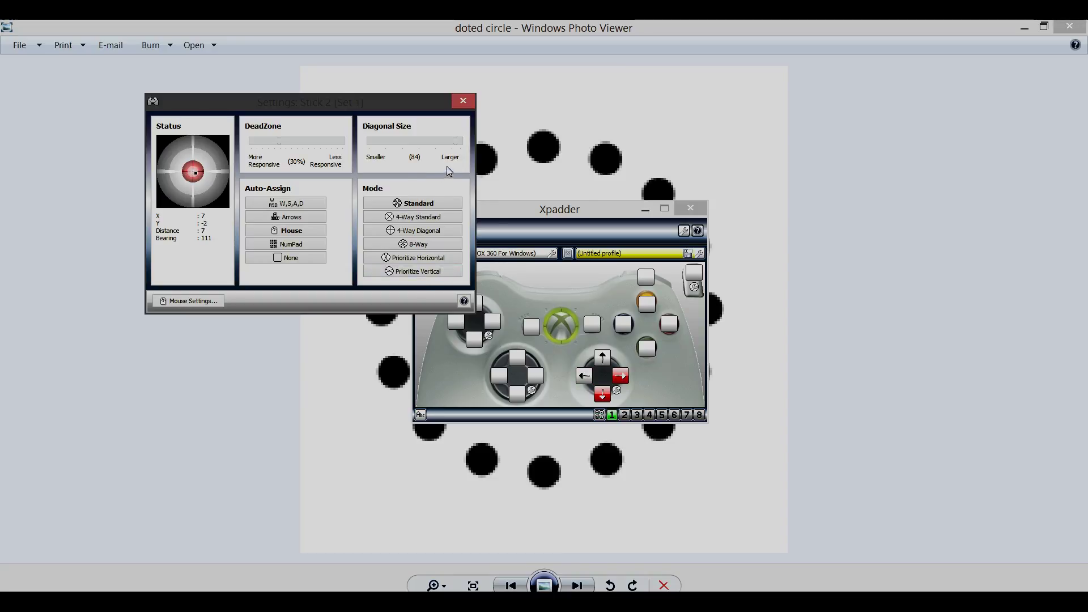
drag(457, 143, 444, 153)
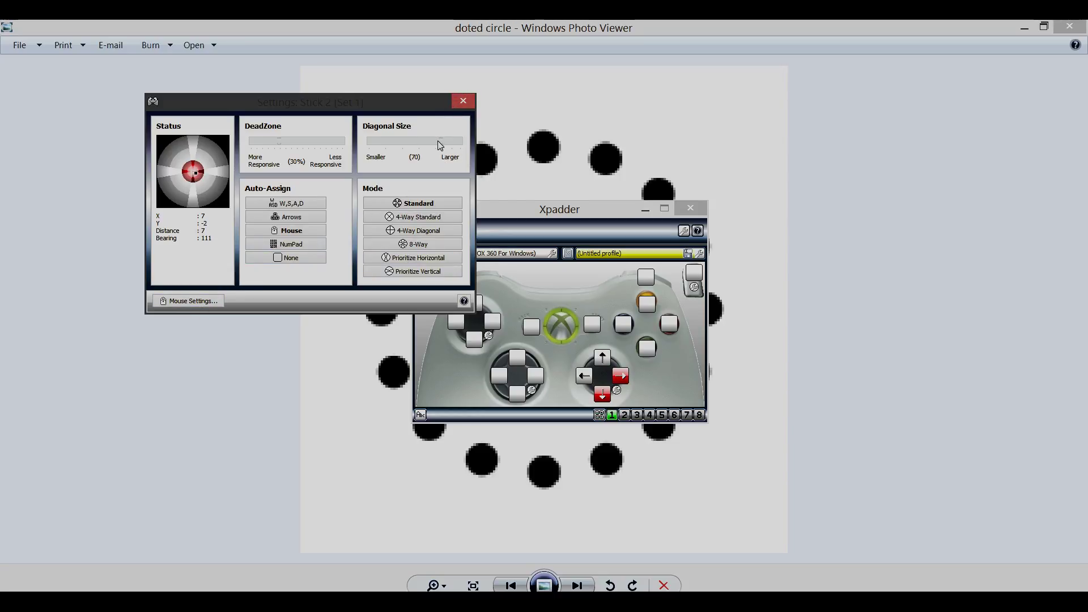
Link the right stick's horizontal and vertical mouse speeds with Move Together and set both to 53.
click(457, 103)
click(617, 389)
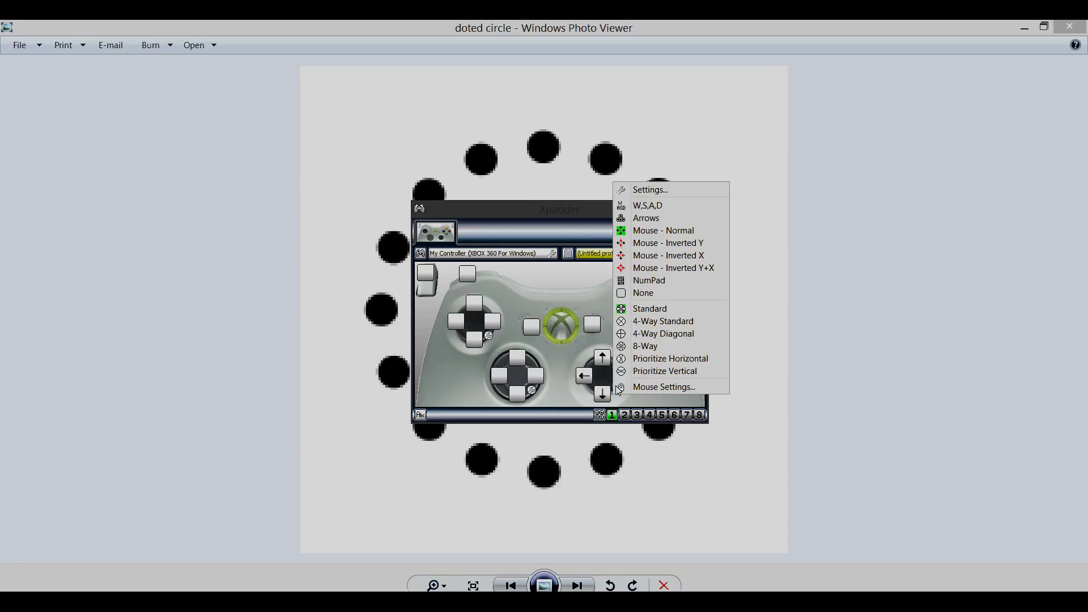
click(622, 386)
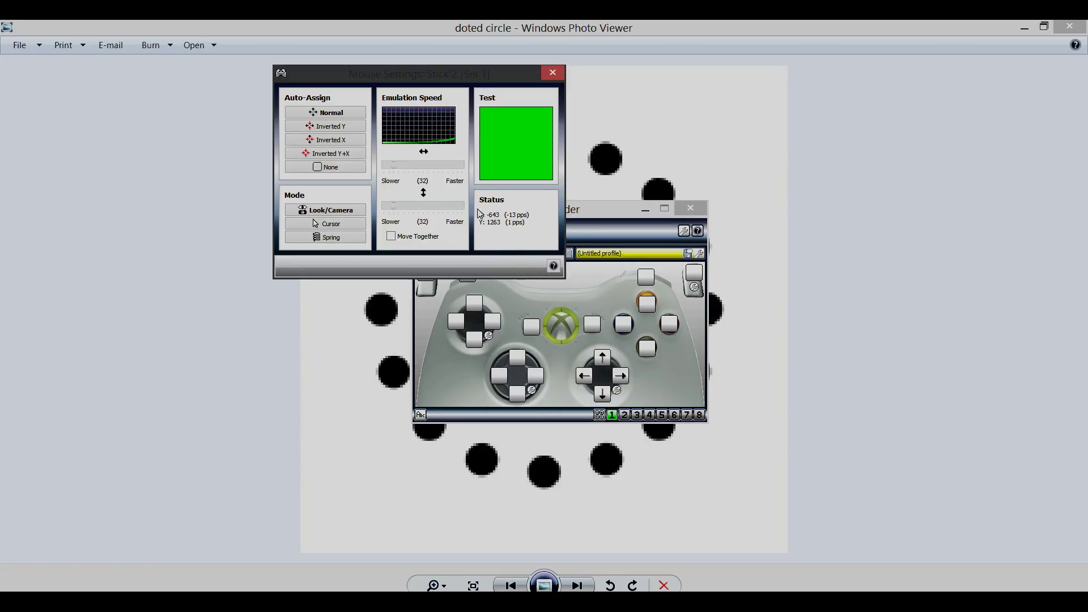
click(392, 236)
drag(398, 206, 405, 211)
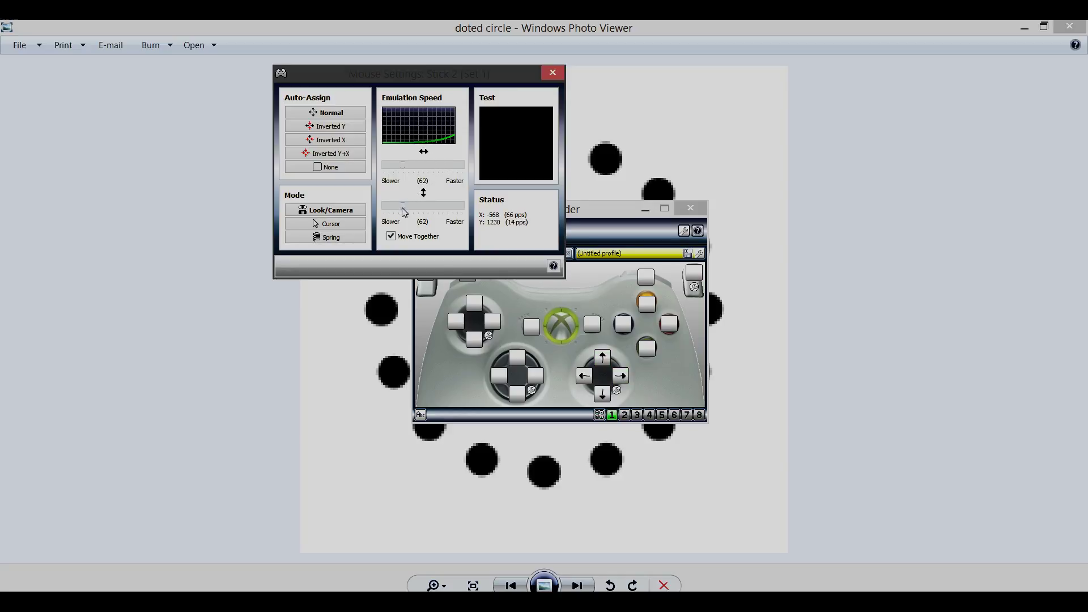
drag(405, 211, 403, 211)
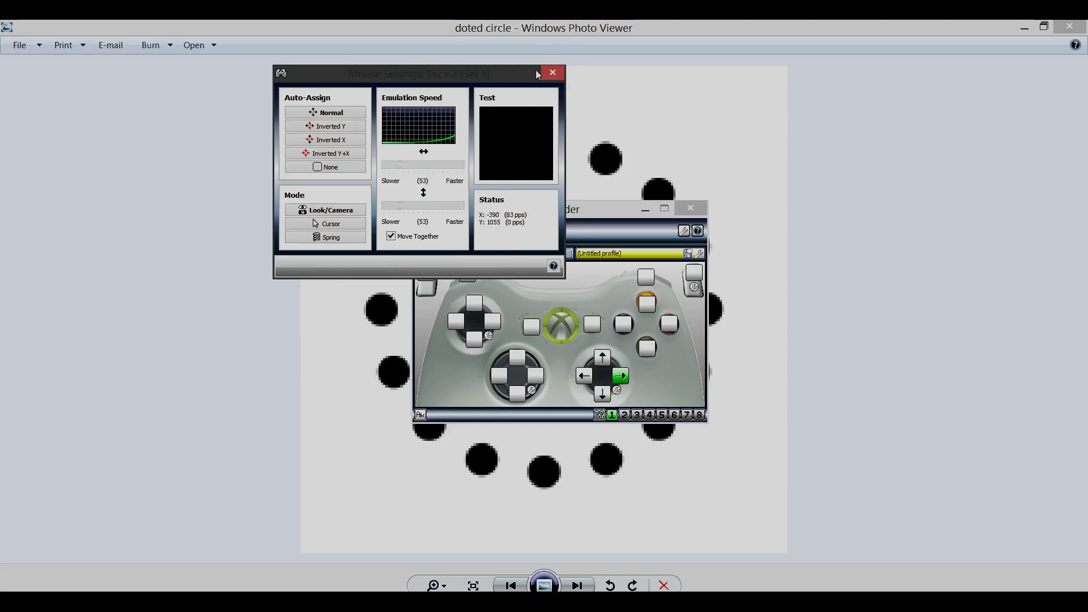
Map the right trigger to the left mouse button and the left trigger to the right mouse button.
click(551, 73)
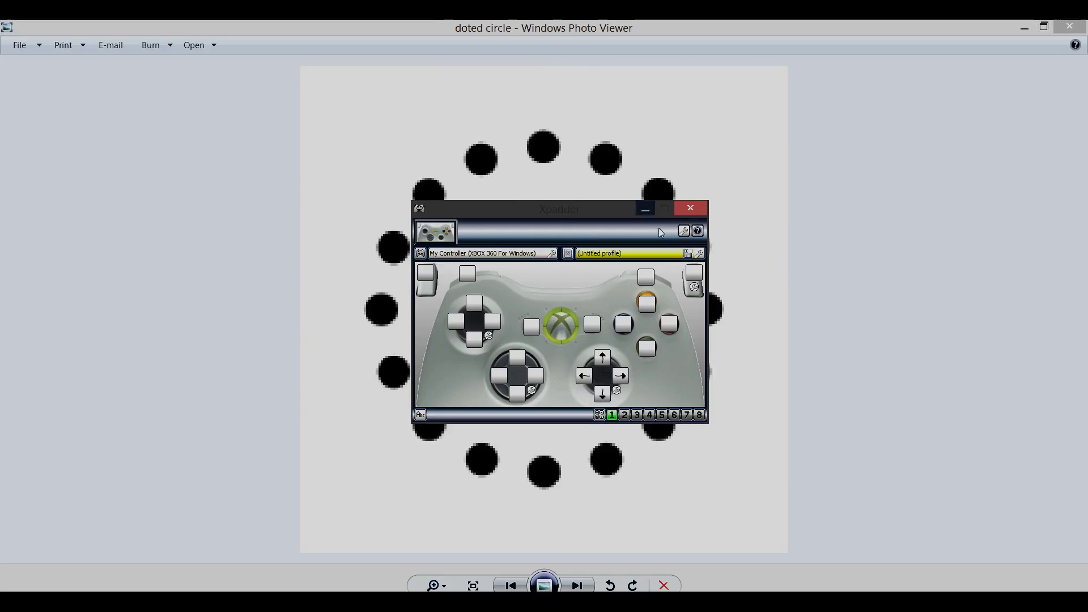
click(694, 273)
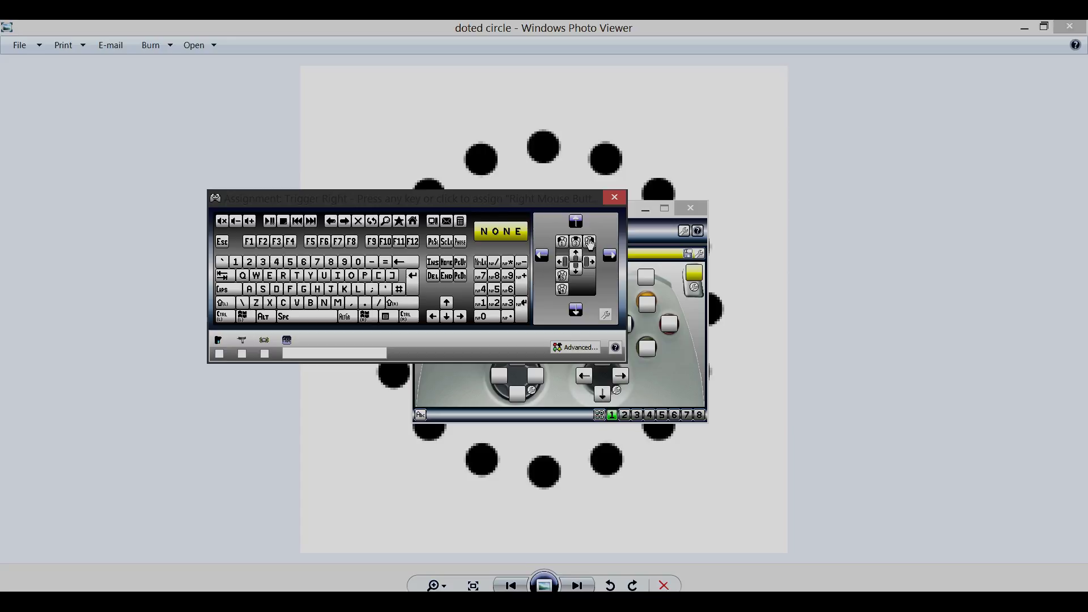
click(564, 246)
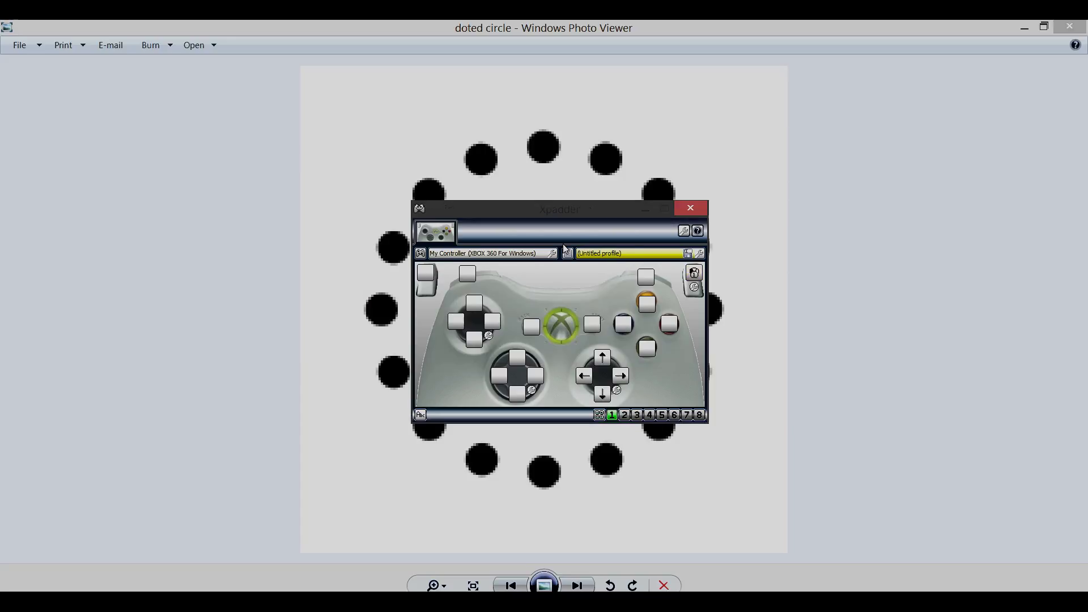
click(419, 279)
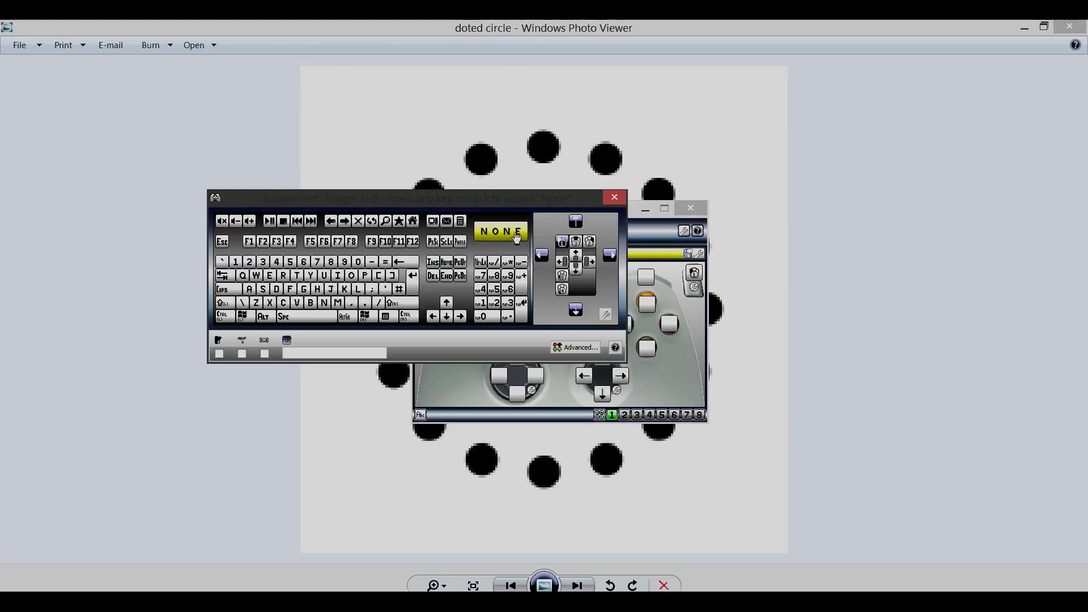
click(590, 243)
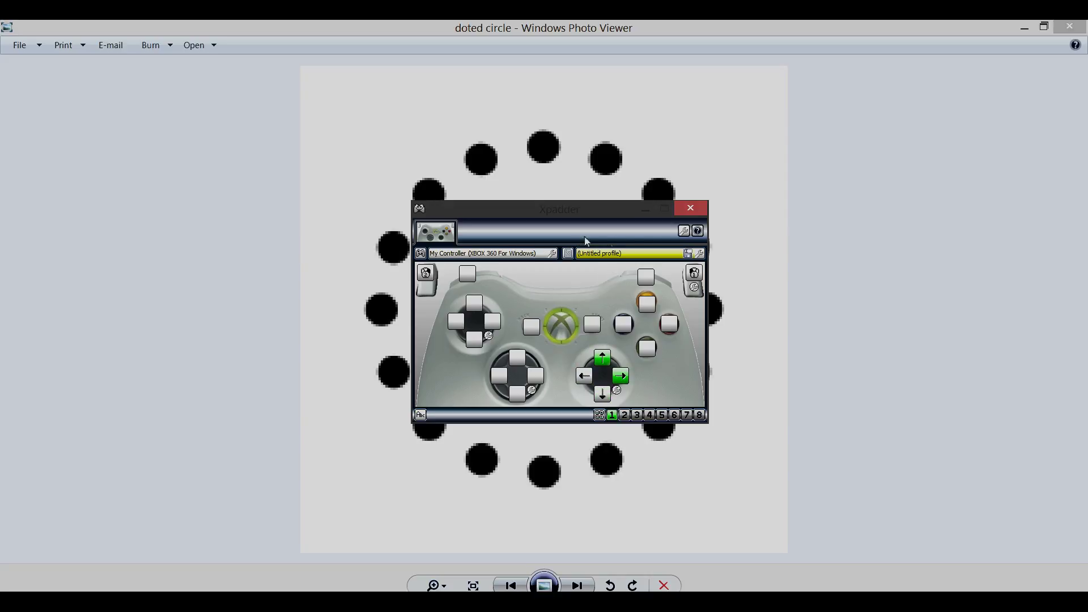
Map the Start button to Esc and the B button to the back-arrow (Backspace) key.
click(1027, 26)
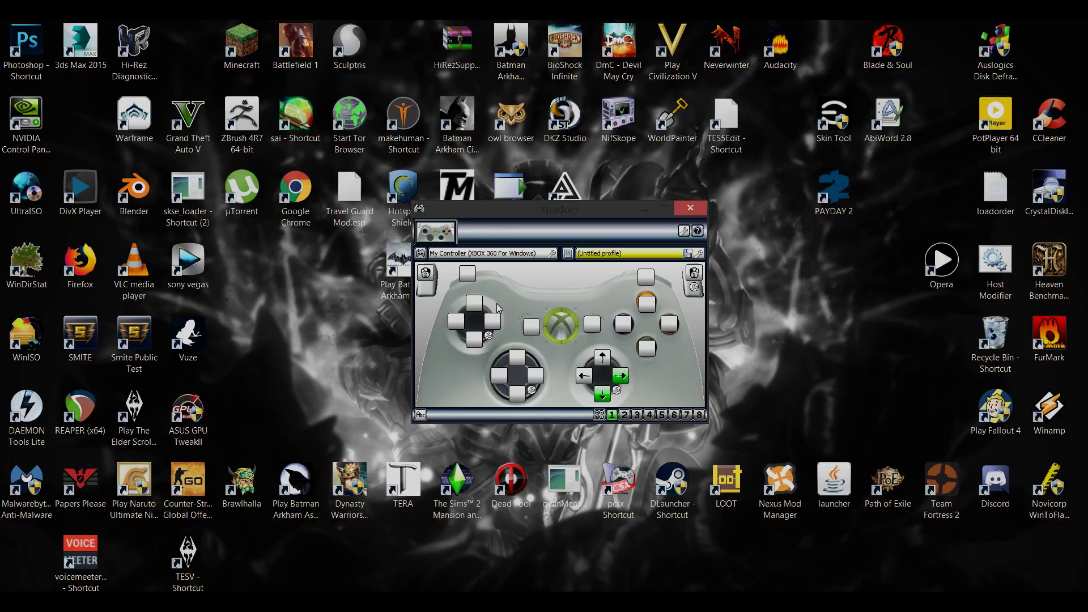
click(591, 324)
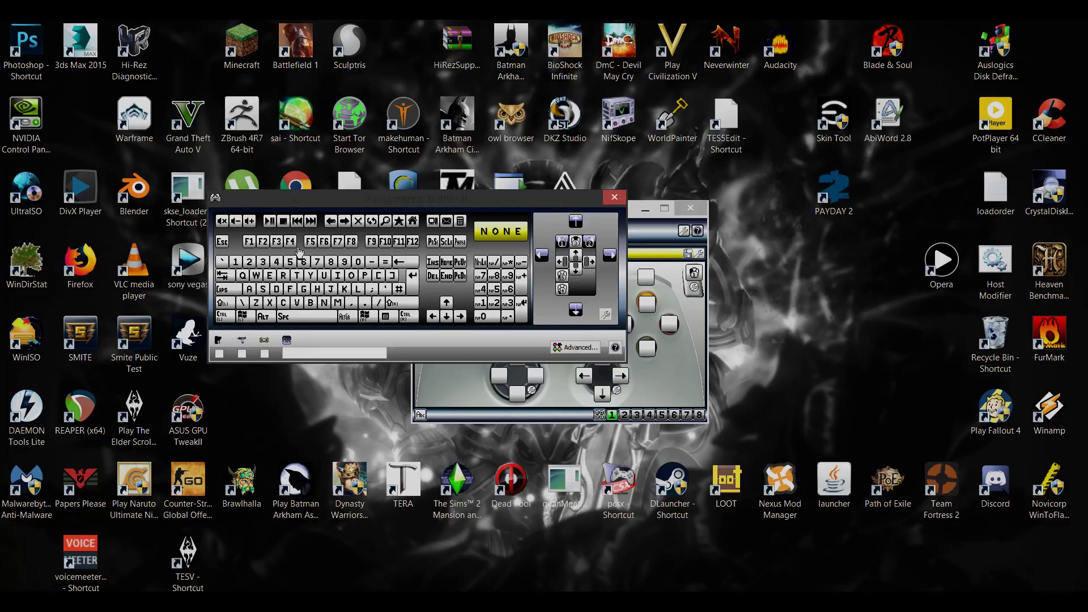
click(221, 240)
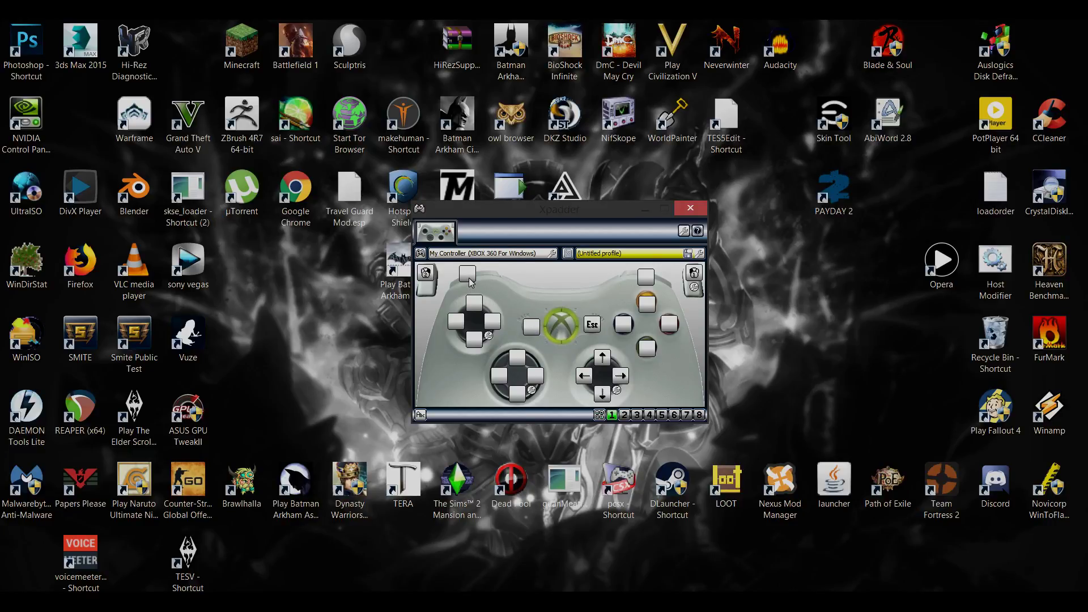
click(668, 326)
key(BackSpace)
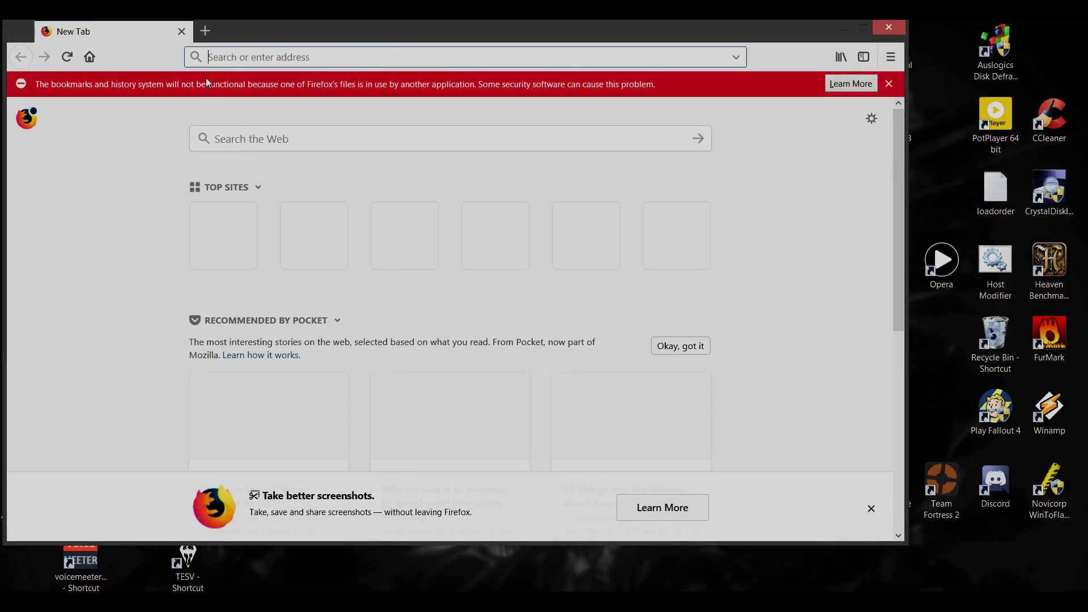
In a fresh Firefox tab, search 'youtube', visit YouTube, then go back to the search results.
click(200, 32)
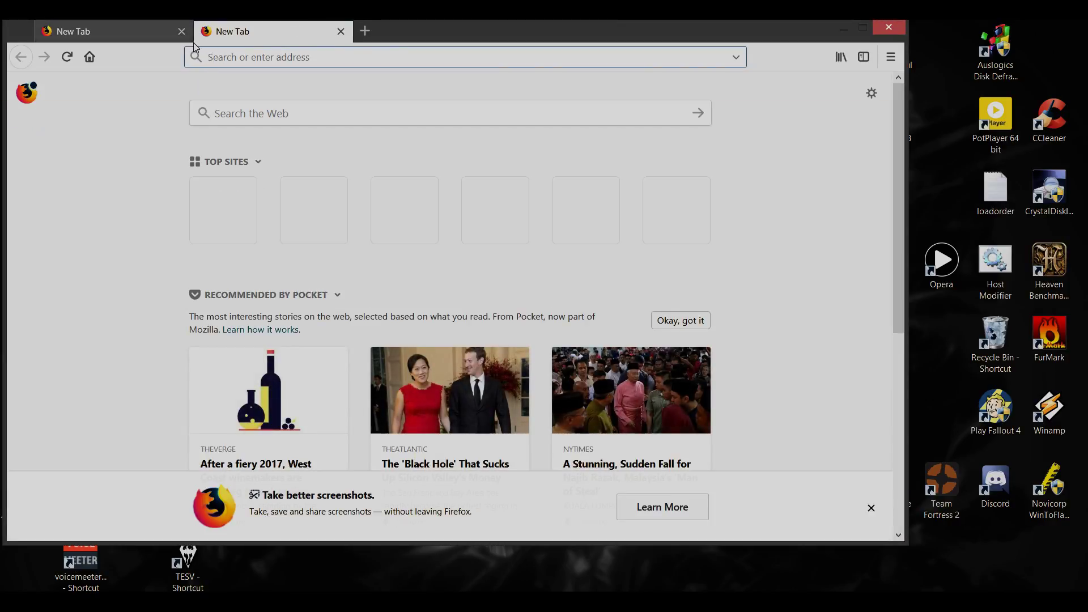
click(181, 33)
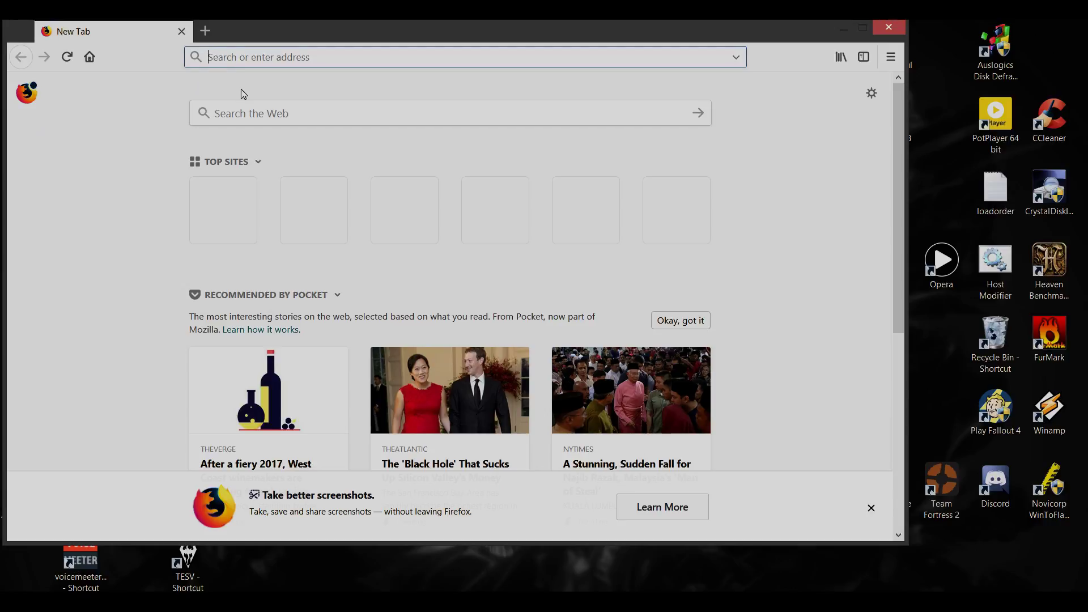
text(youtube)
key(Return)
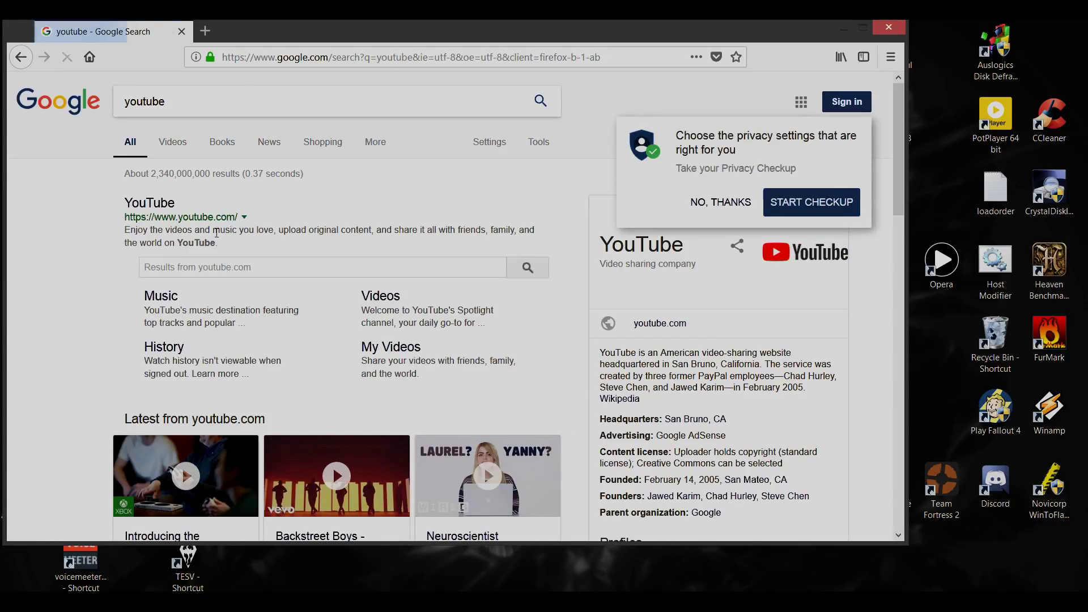
click(161, 212)
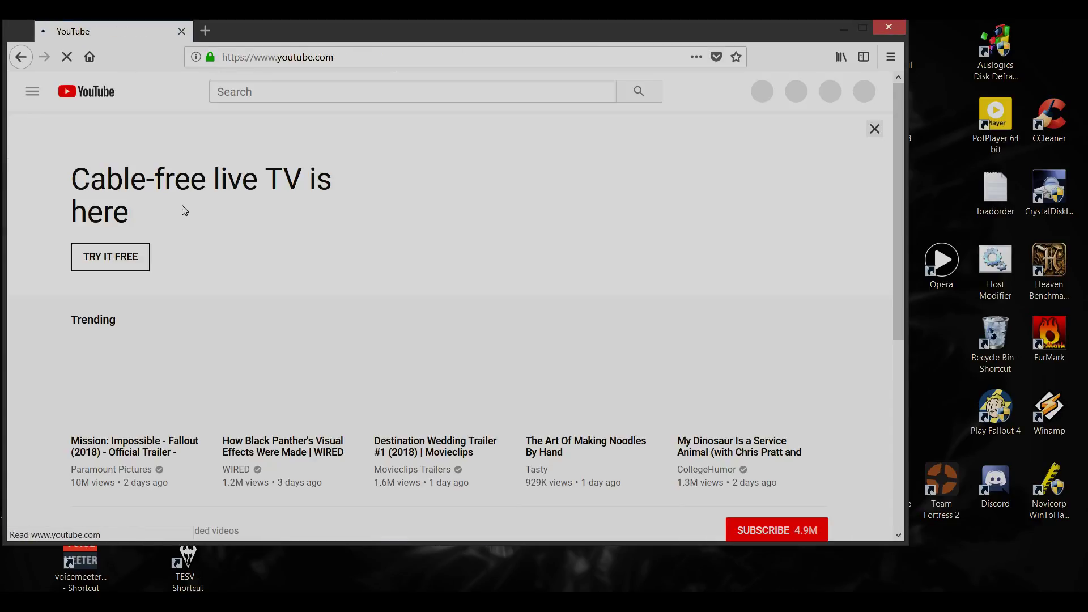
key(alt+Left)
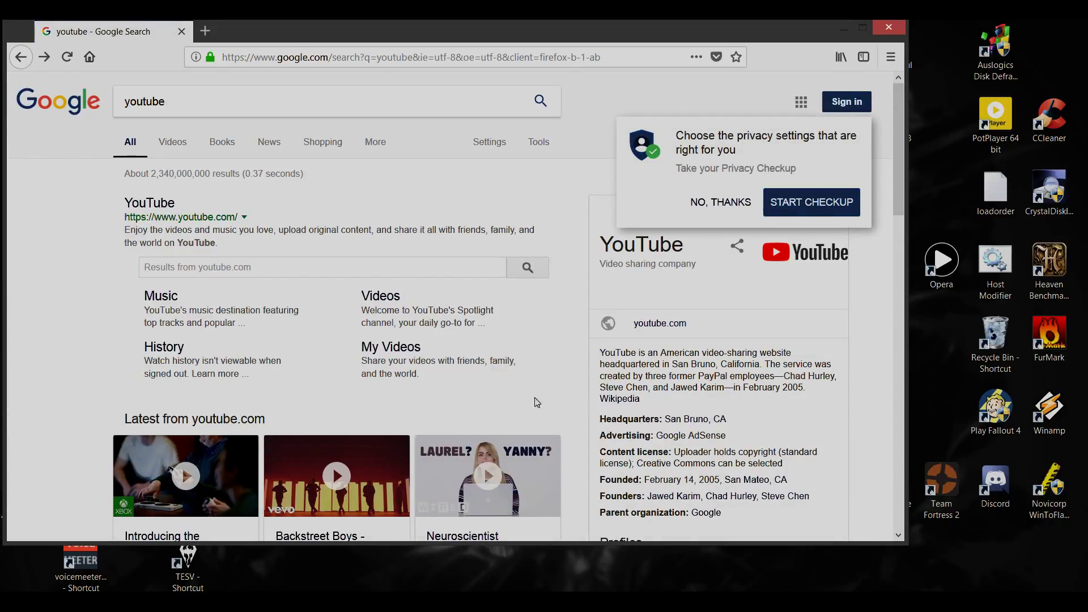
Bring the Xpadder window back and set the lower-left pad to Arrows mode.
mouse_move(599, 602)
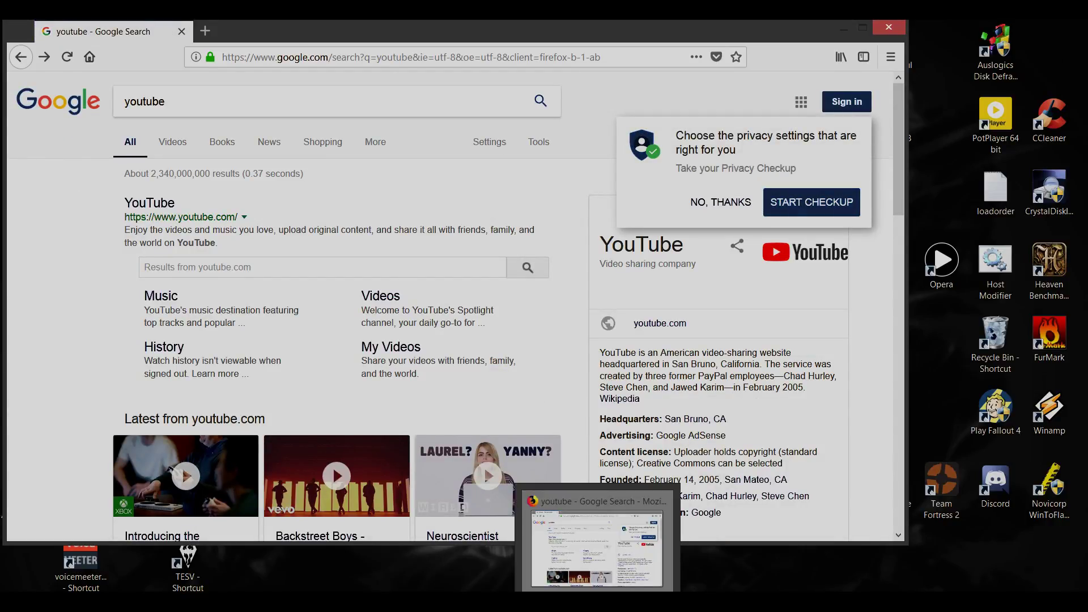
click(390, 602)
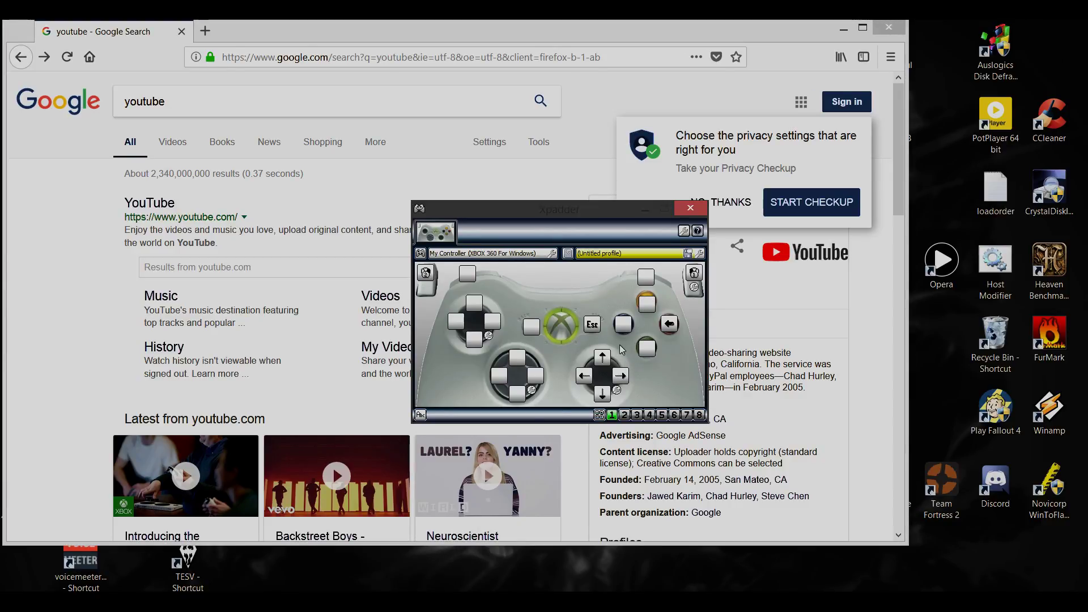
click(531, 393)
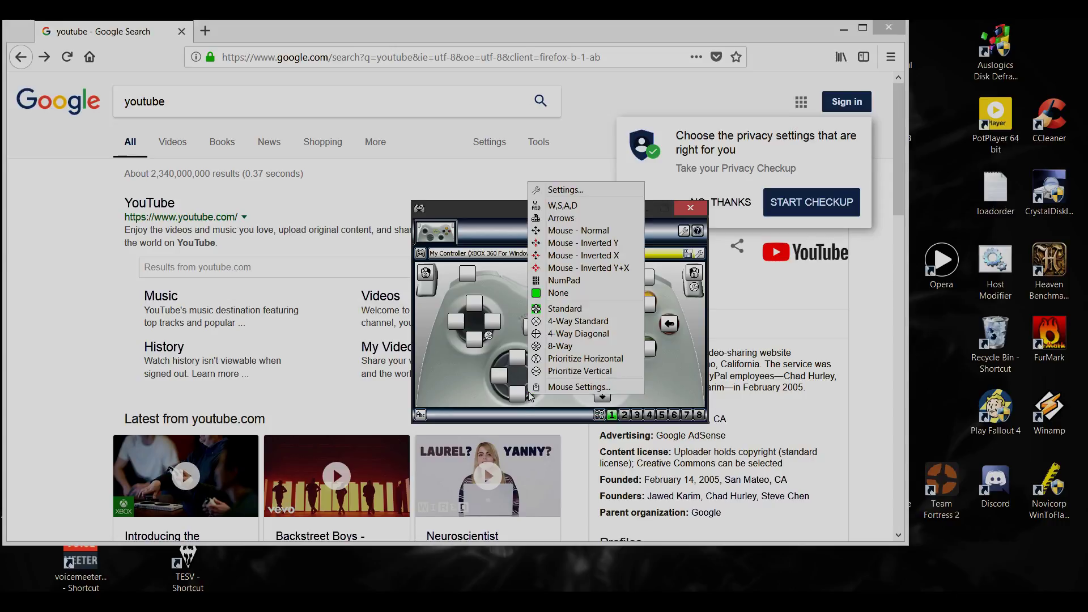
click(554, 218)
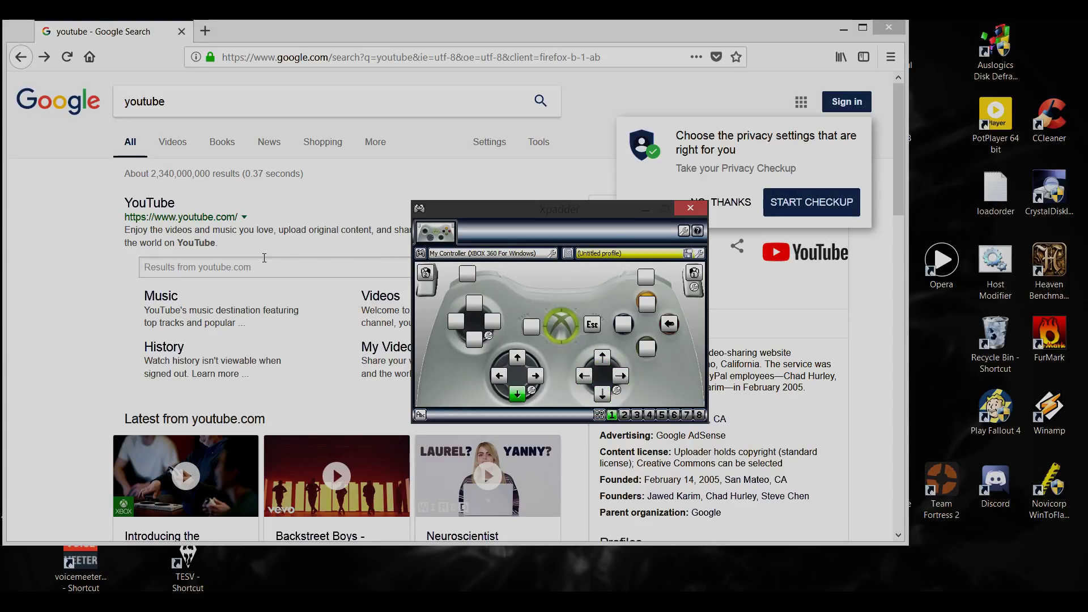
Map the right bumper to Mouse Wheel Up and the left bumper to Mouse Wheel Down.
click(646, 277)
click(578, 259)
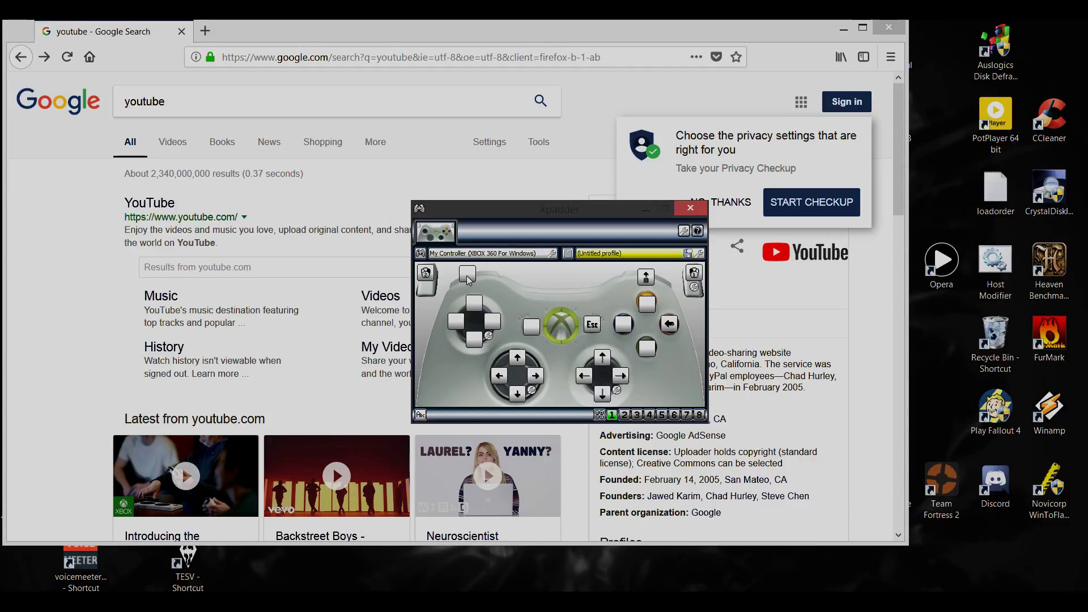
click(474, 278)
click(576, 274)
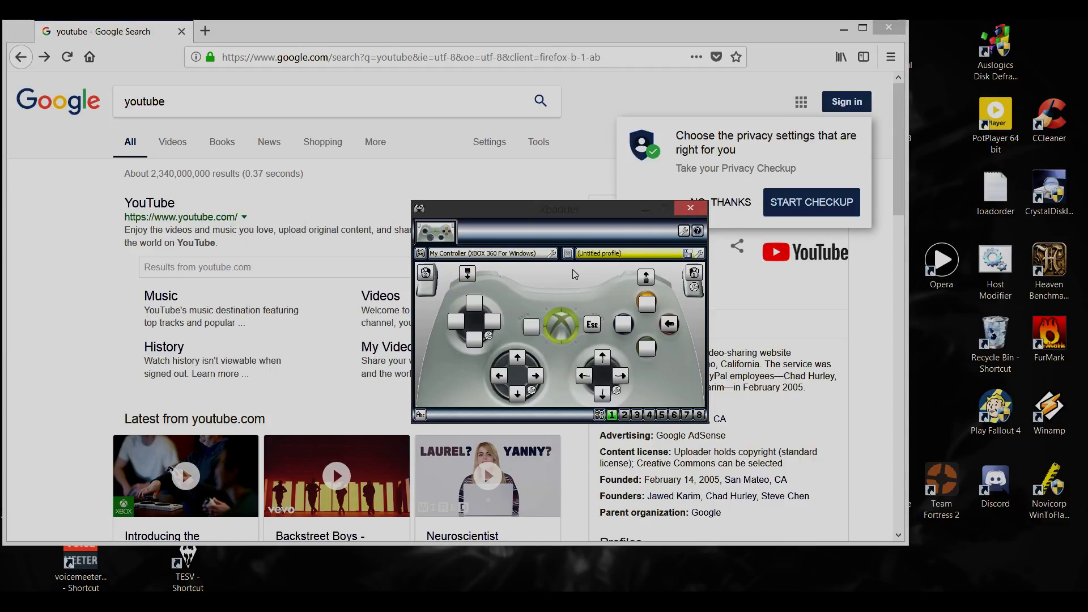
scroll(521, 179, down, 3)
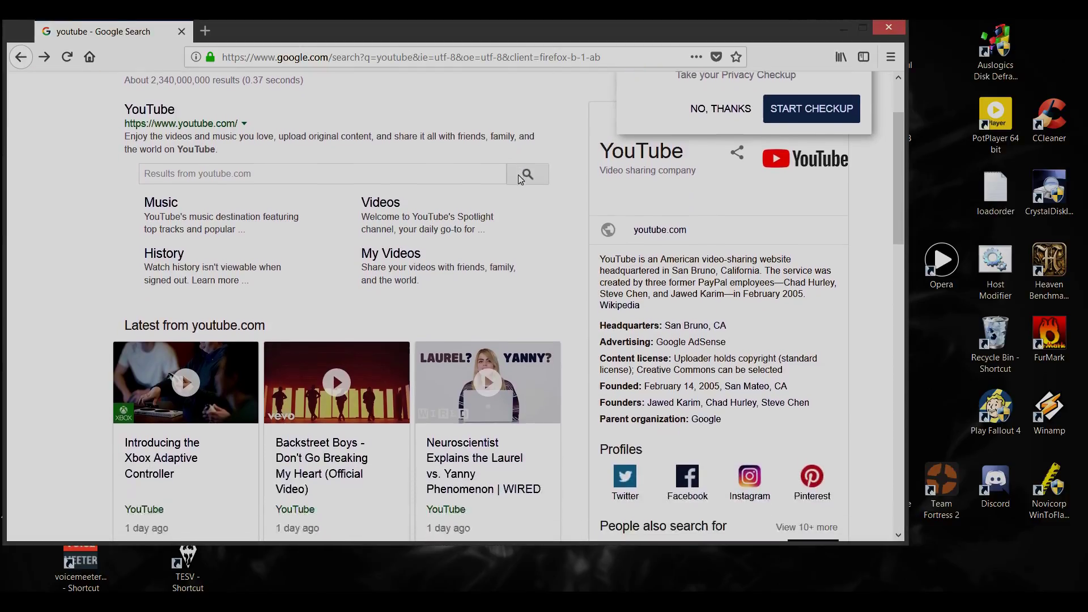
scroll(520, 179, down, 3)
scroll(520, 181, up, 2)
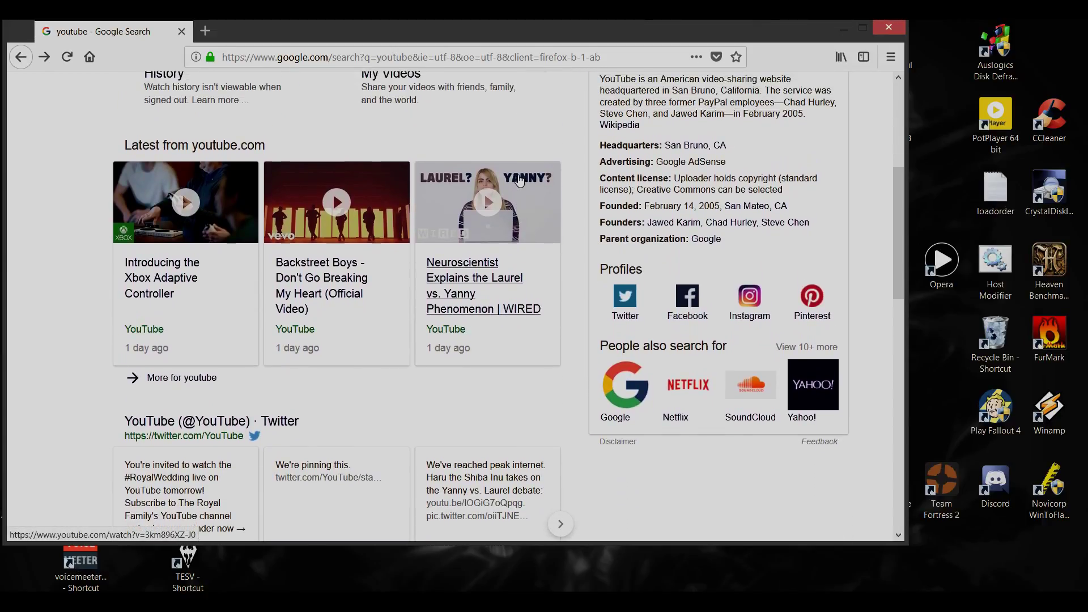
scroll(520, 182, up, 4)
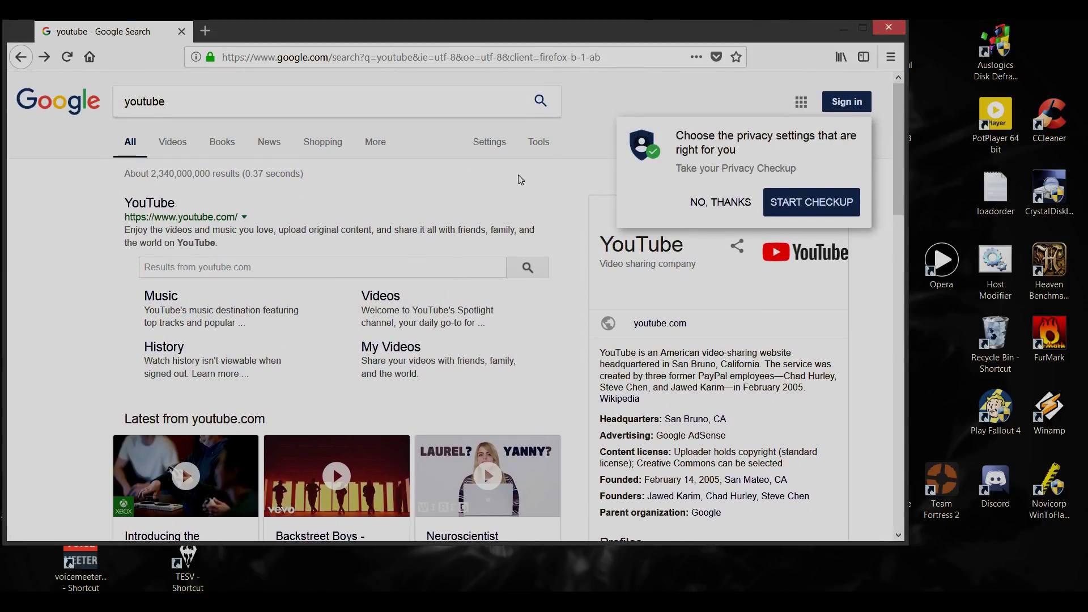
scroll(521, 180, down, 1)
scroll(521, 179, down, 6)
scroll(520, 180, up, 3)
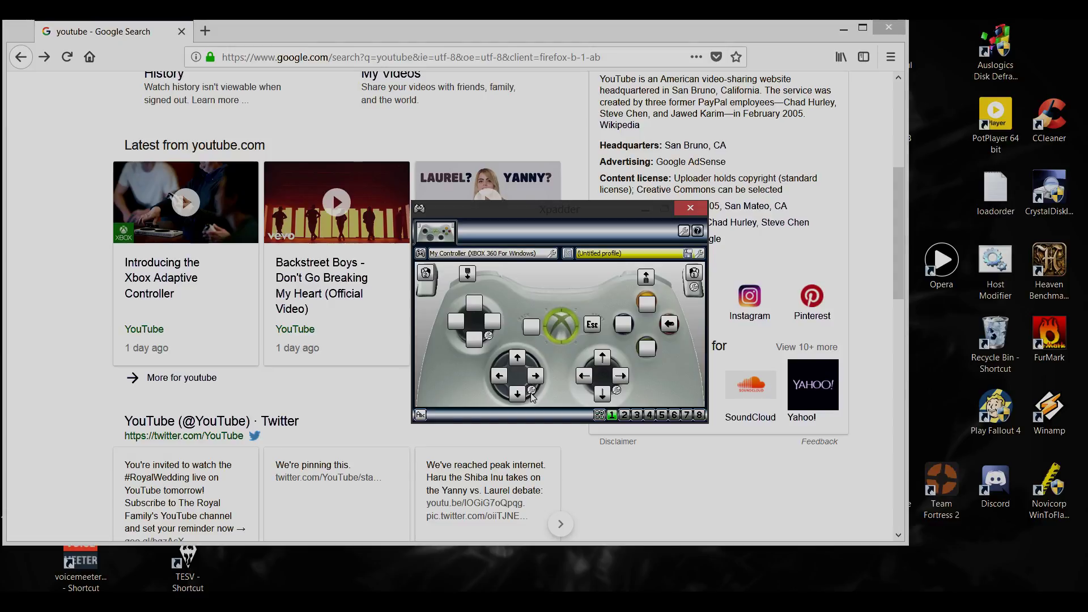
Map the A button to Enter and the X button to Space.
click(648, 349)
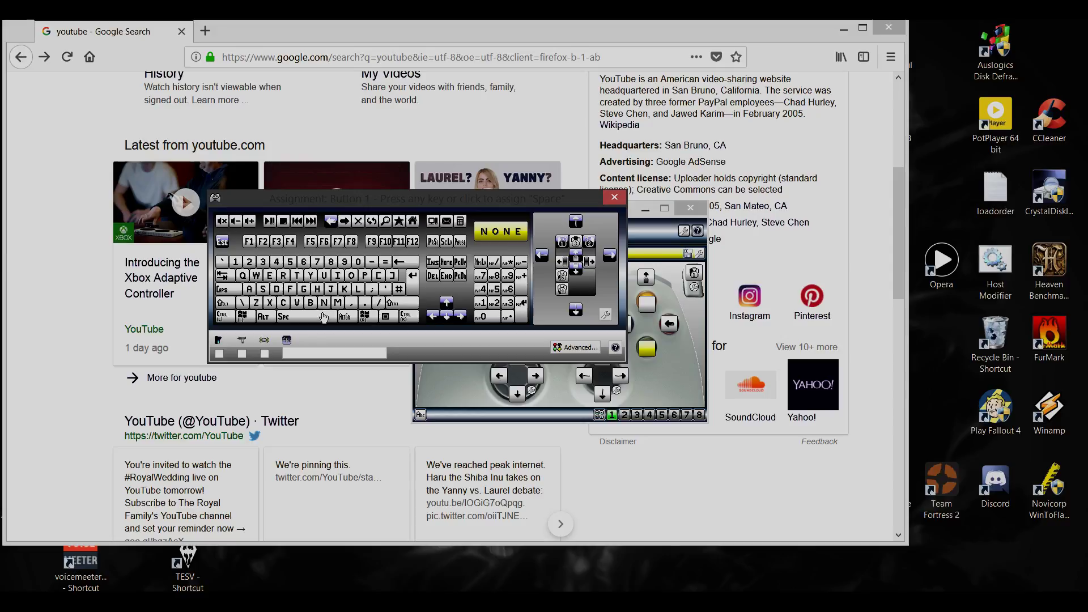
click(322, 320)
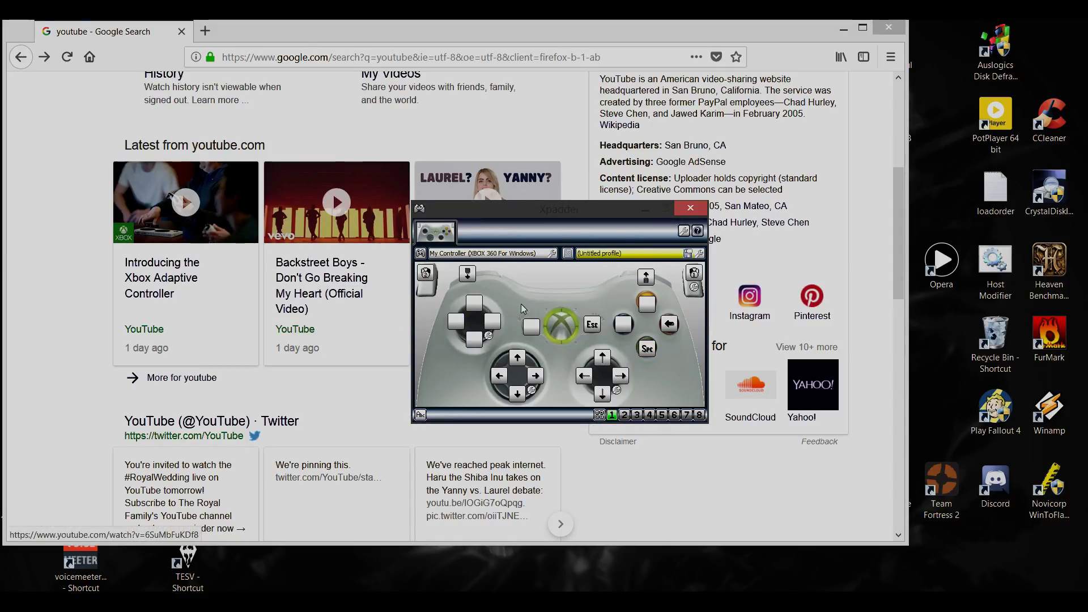
click(646, 345)
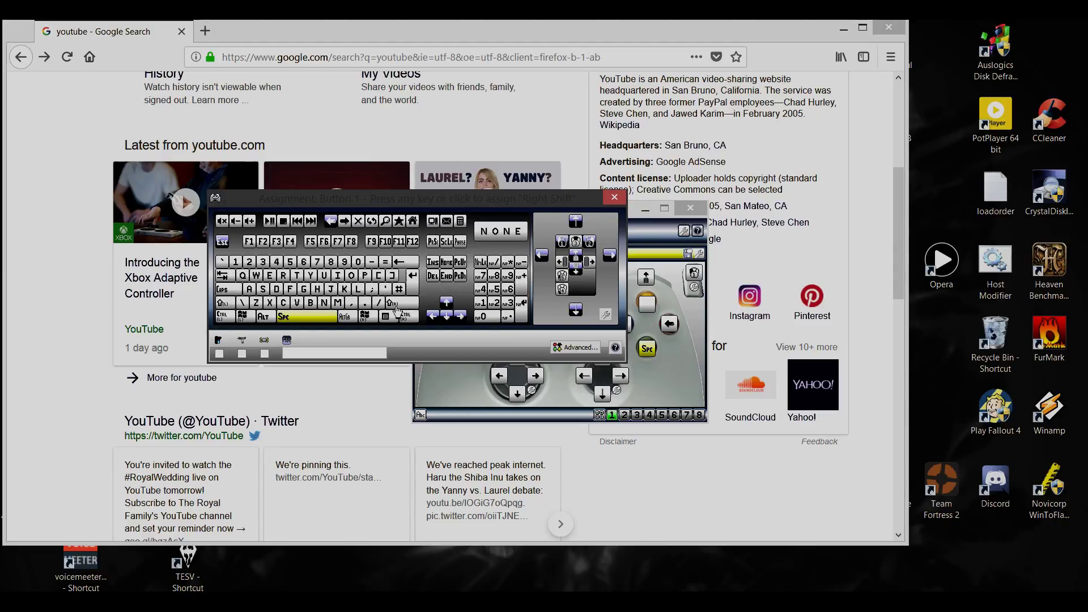
click(411, 283)
click(646, 347)
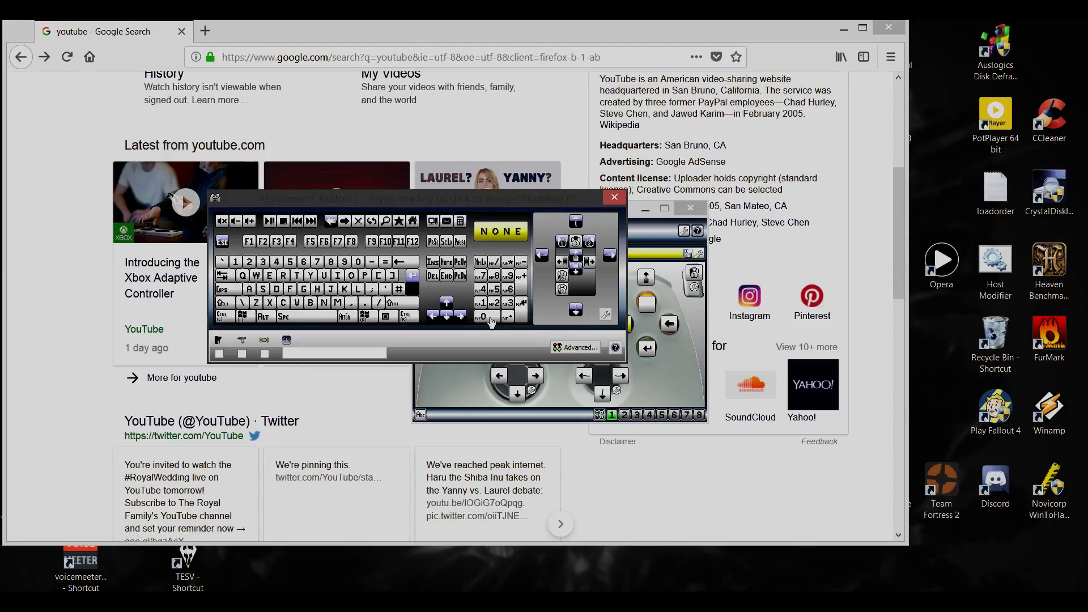
click(310, 320)
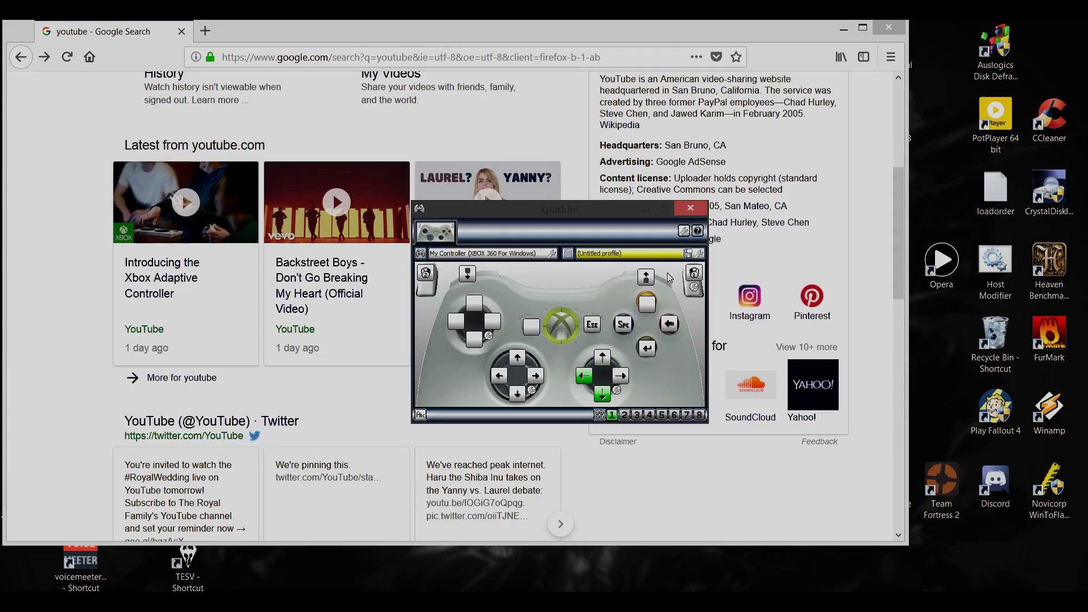
Map the Y button to Backspace, then open Save Profile and cancel it.
click(647, 304)
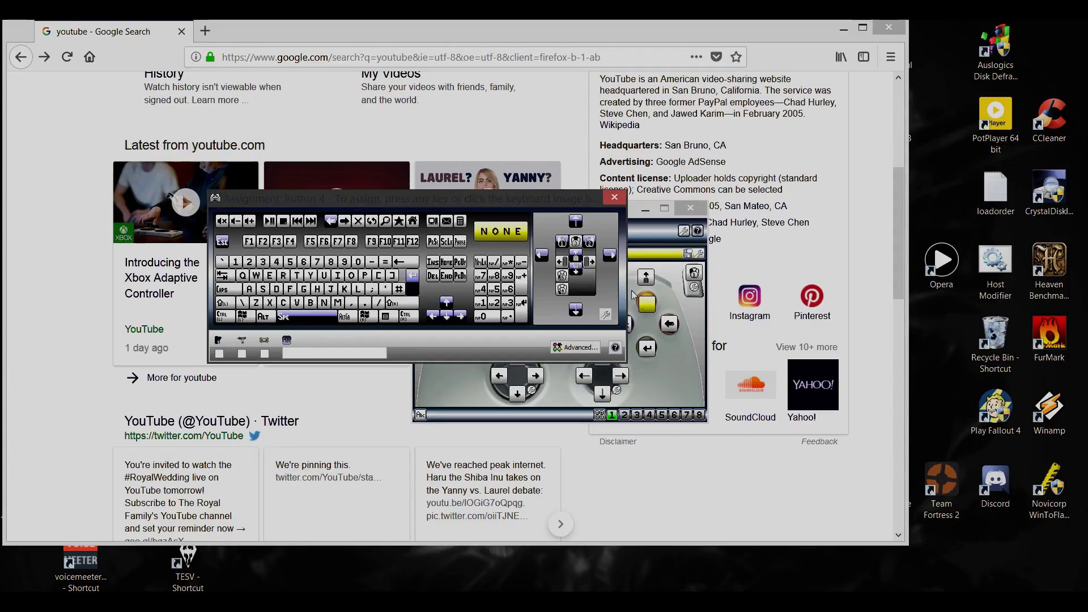
click(417, 264)
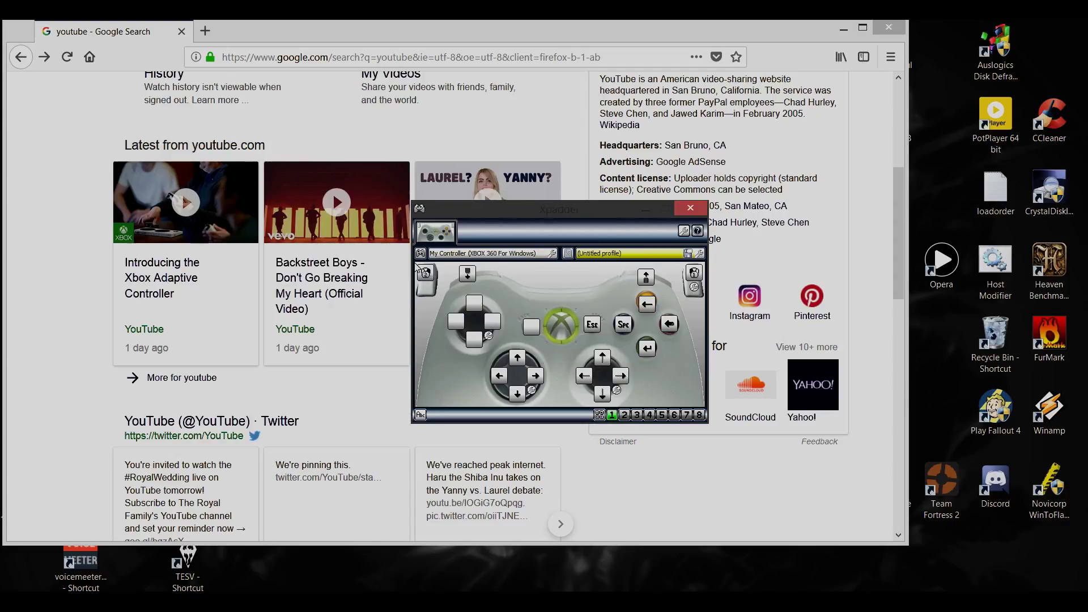
click(644, 305)
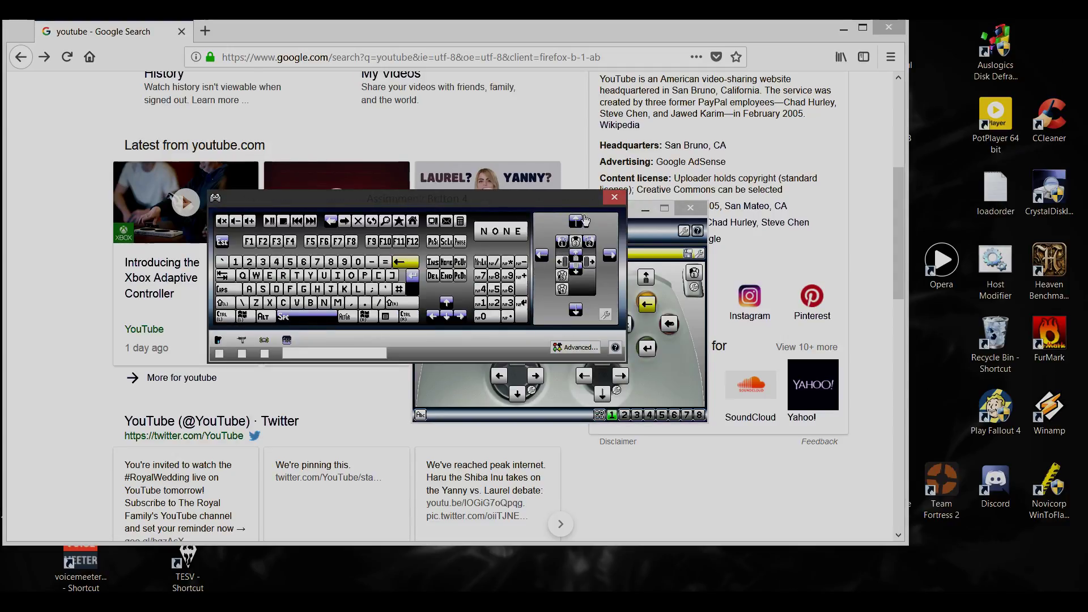
click(604, 199)
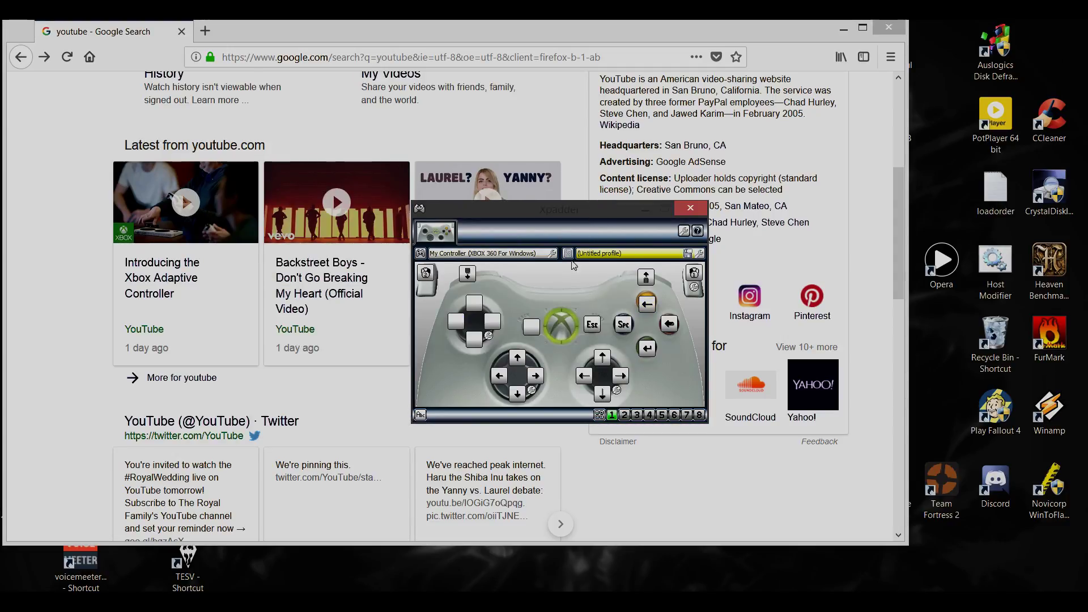
click(687, 253)
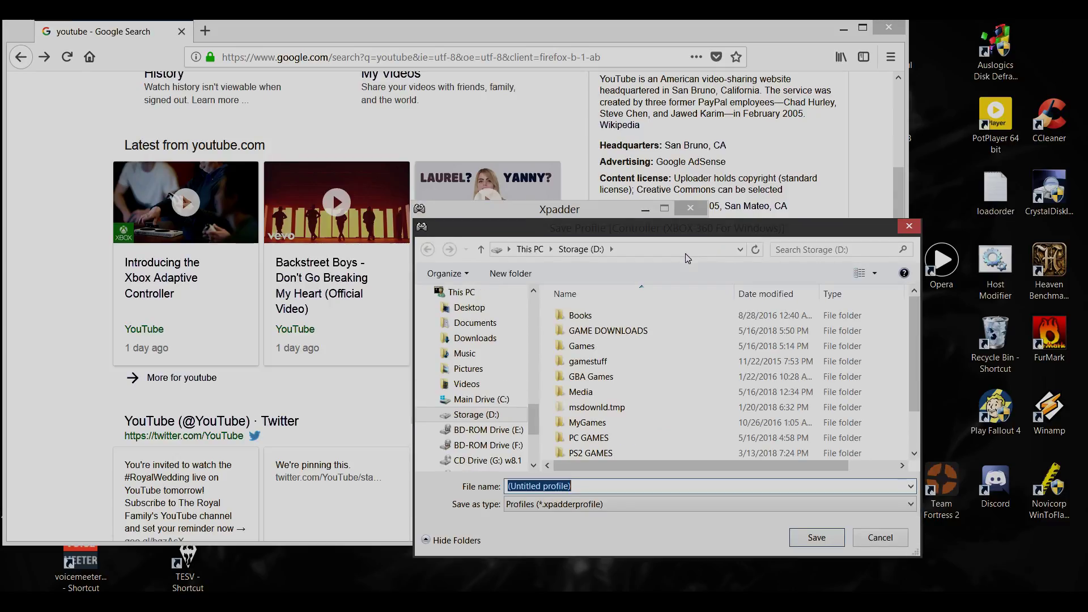
click(887, 542)
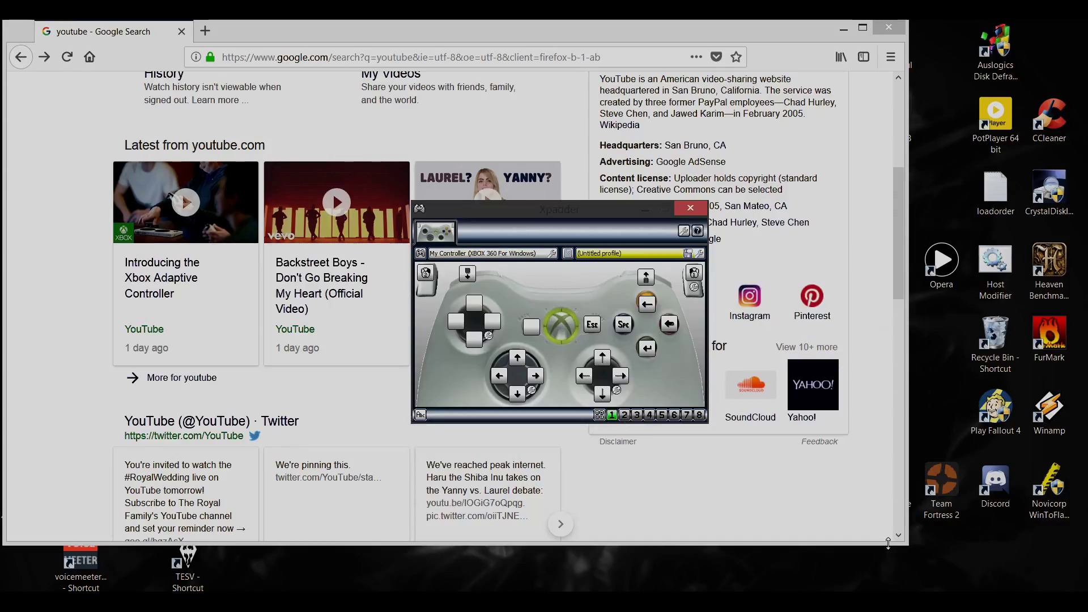
Give the Back button (Button 7) the advanced assignment 'Selects Set 2 Two-way'.
click(531, 328)
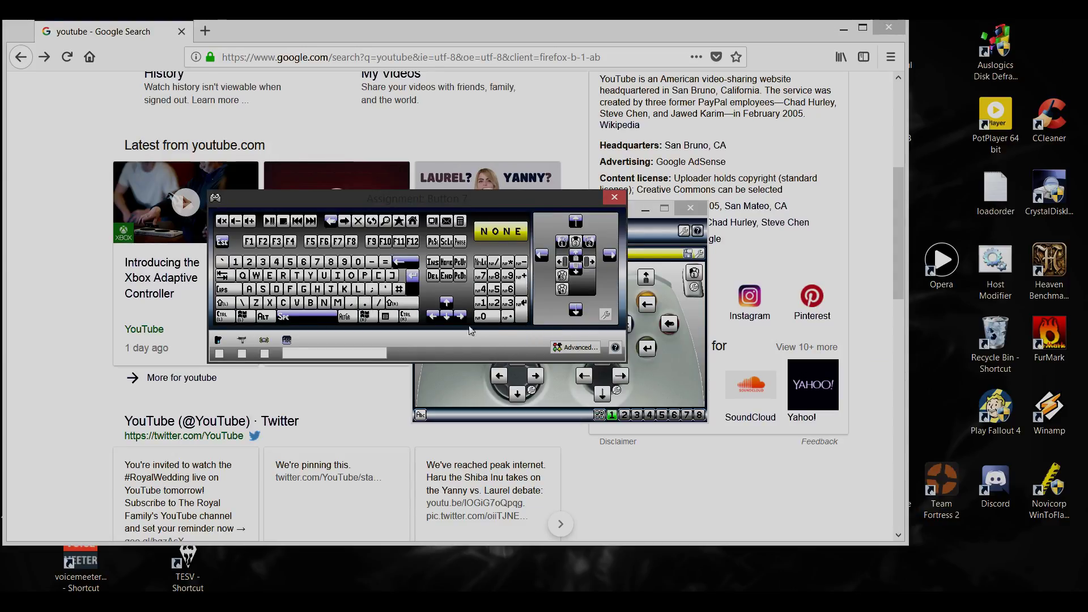
click(573, 347)
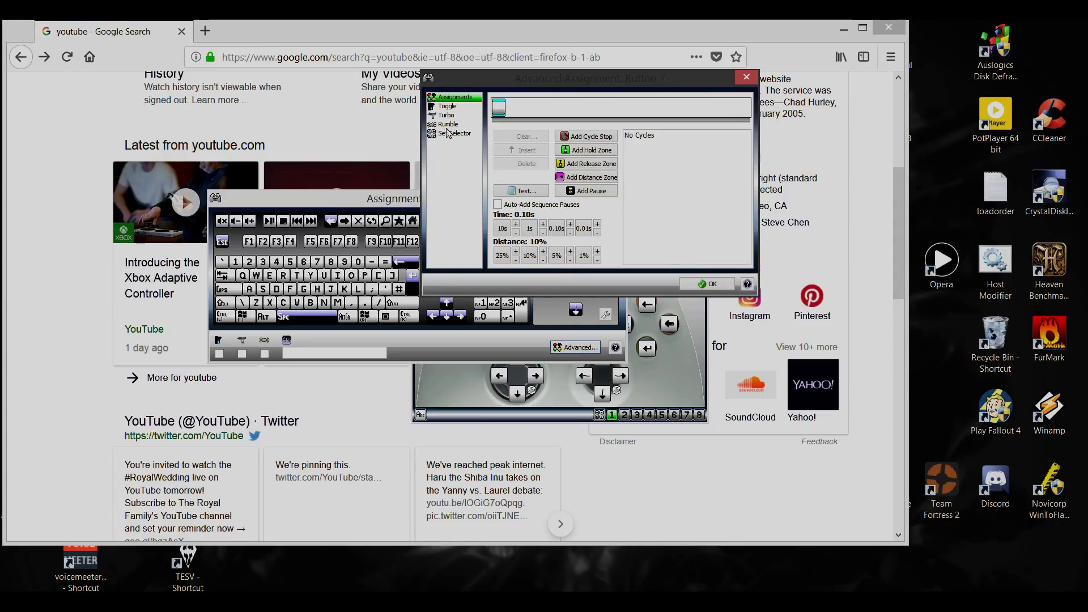
click(442, 135)
click(545, 116)
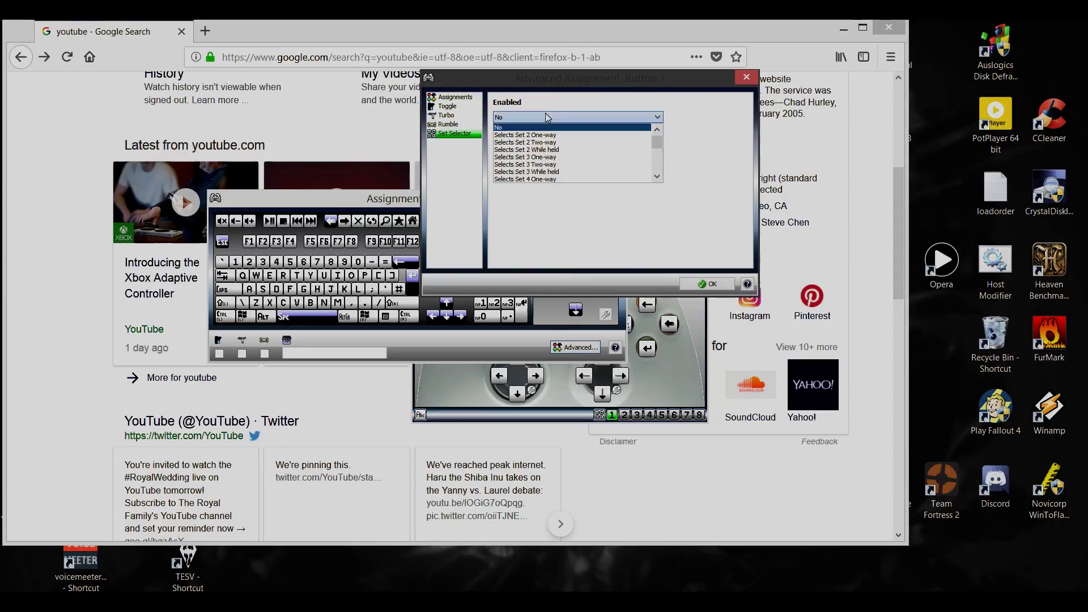
click(553, 143)
click(726, 285)
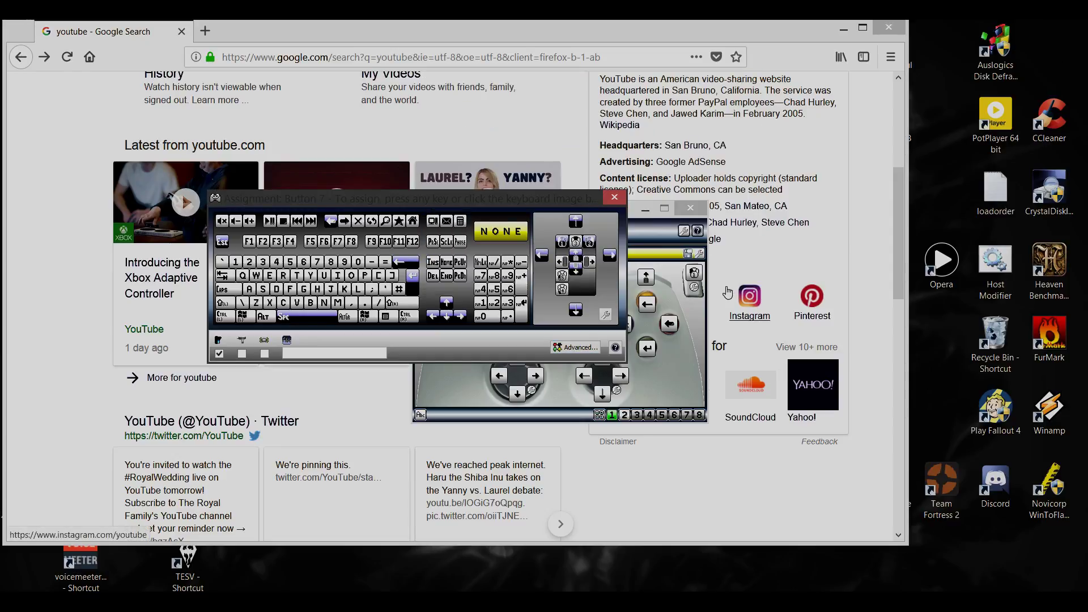
click(606, 197)
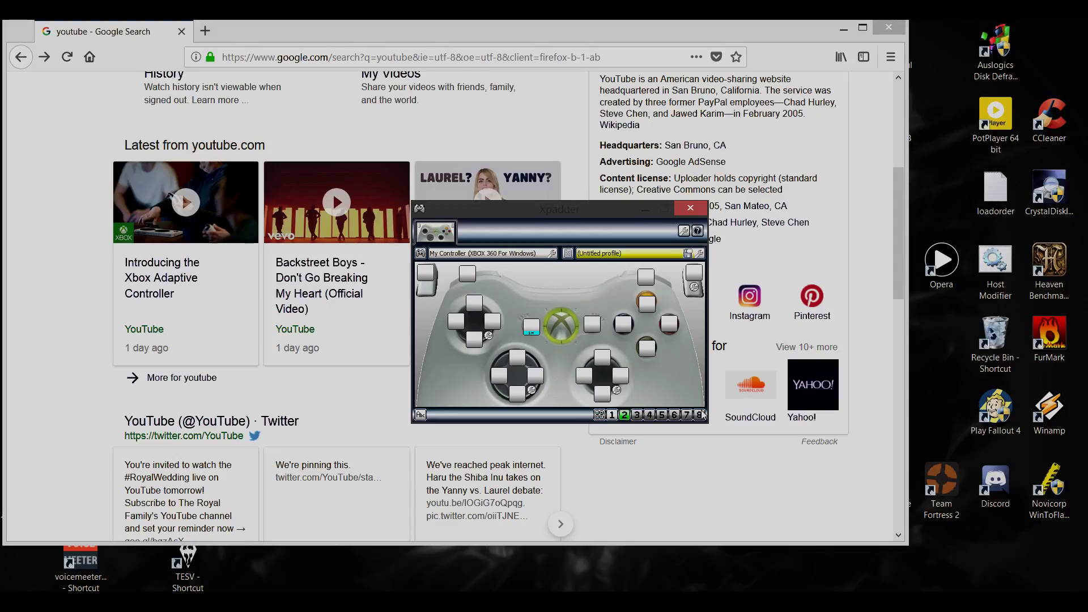
Set set 2's right stick to Arrows, with linked and lowered mouse emulation speed.
click(618, 392)
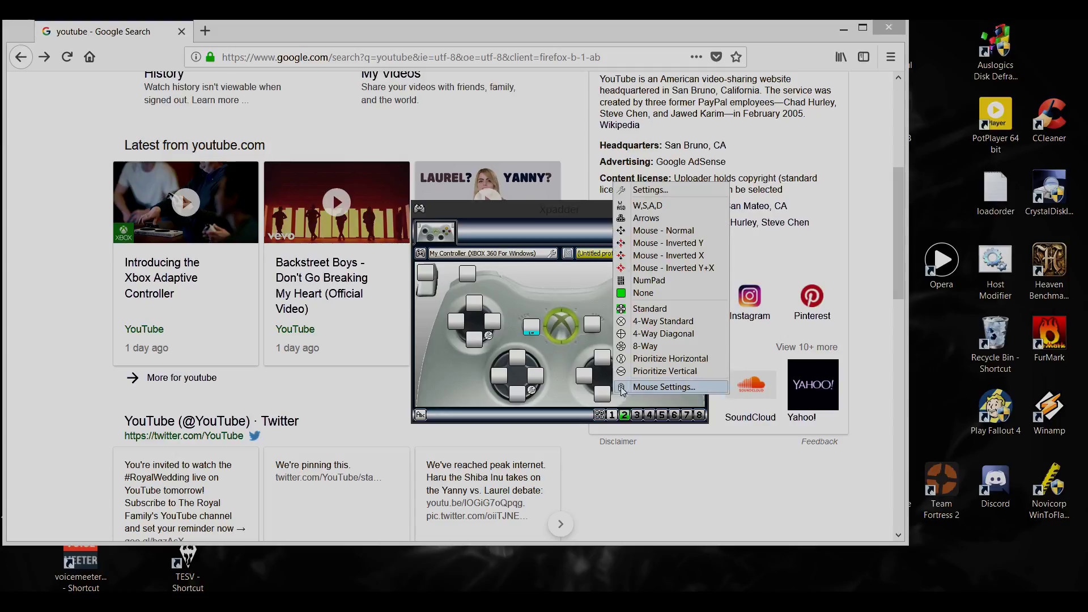
click(646, 218)
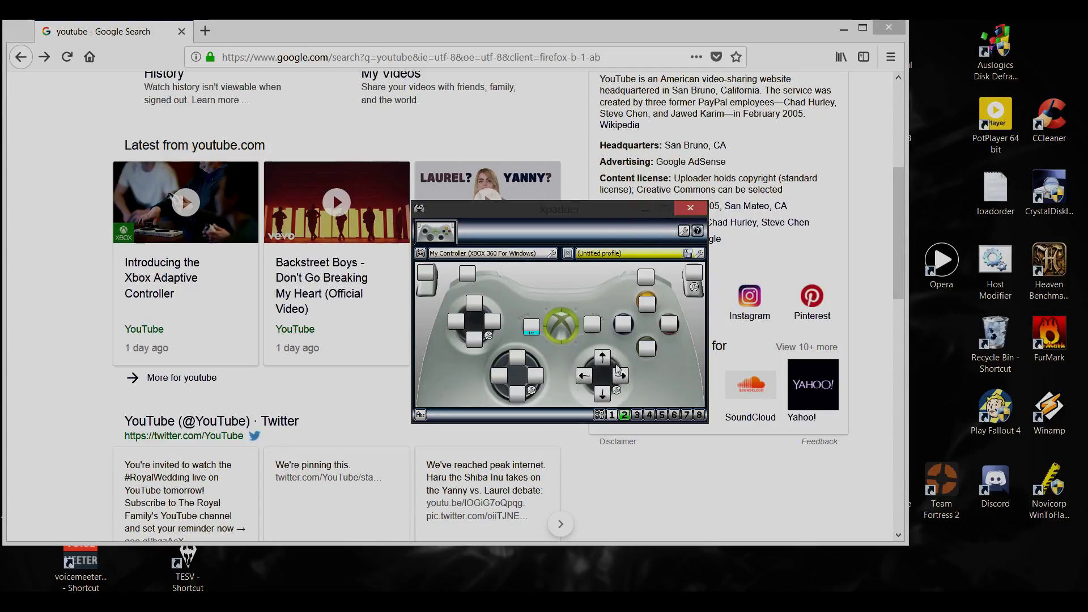
click(619, 393)
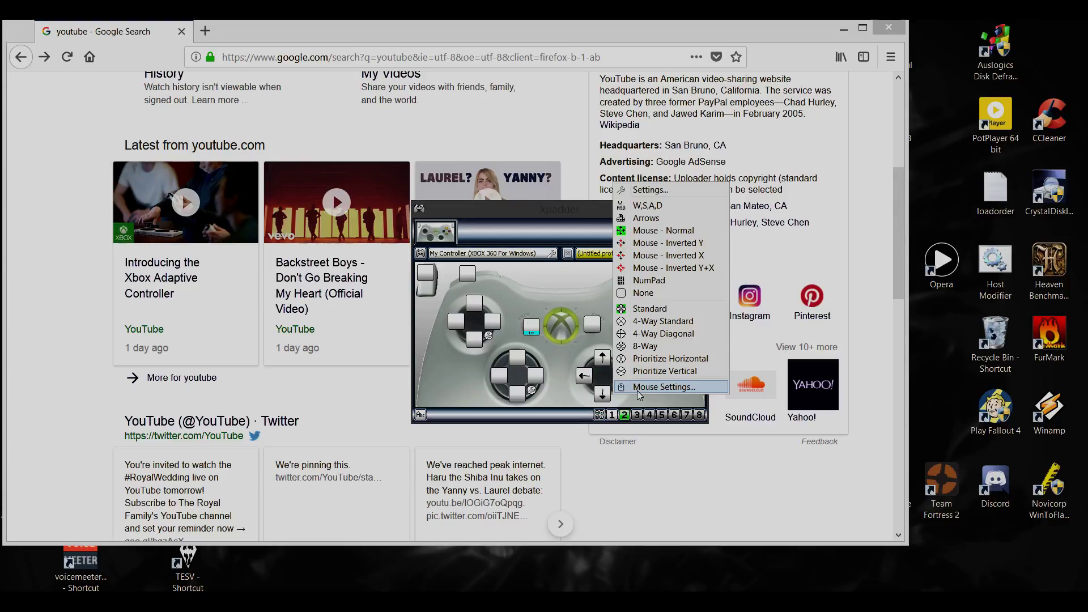
click(637, 390)
click(391, 236)
drag(392, 205, 391, 217)
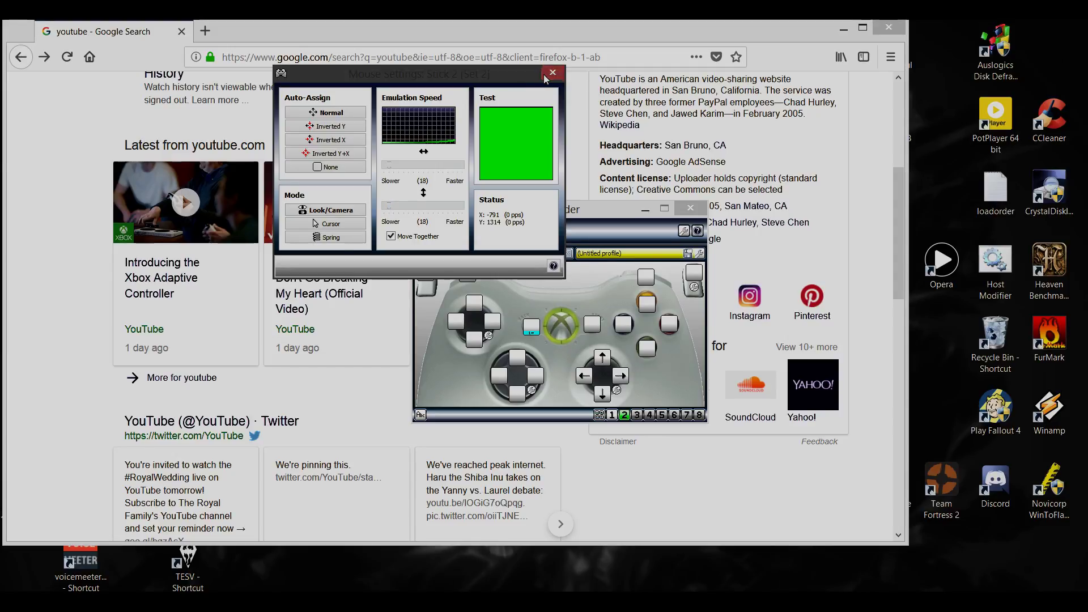
click(544, 73)
Raise the right stick's diagonal size from 45 to 70 and its dead zone from 25% to 30%.
click(617, 391)
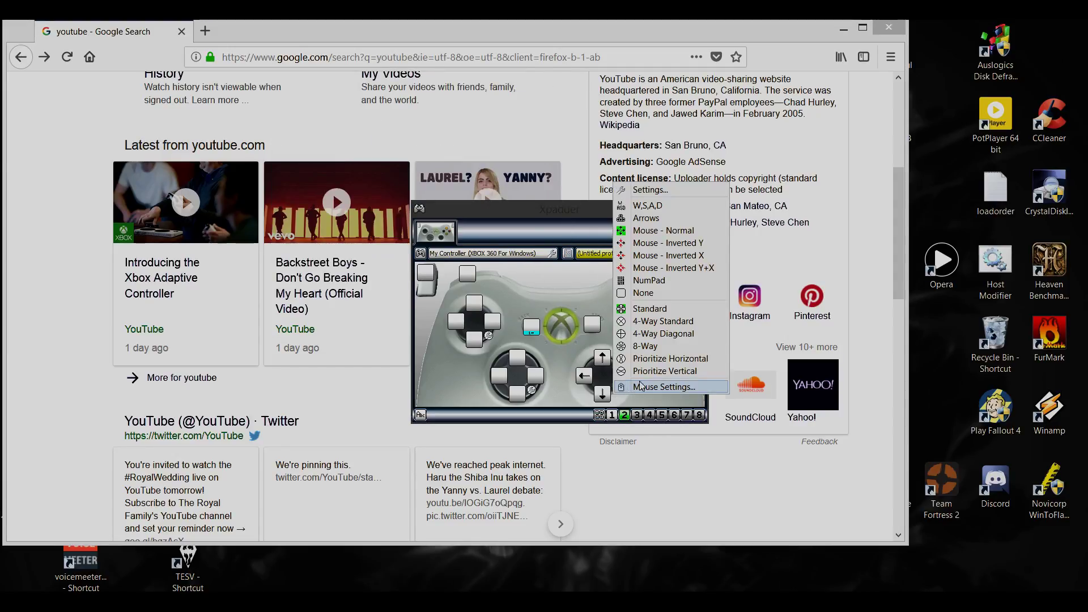
click(673, 191)
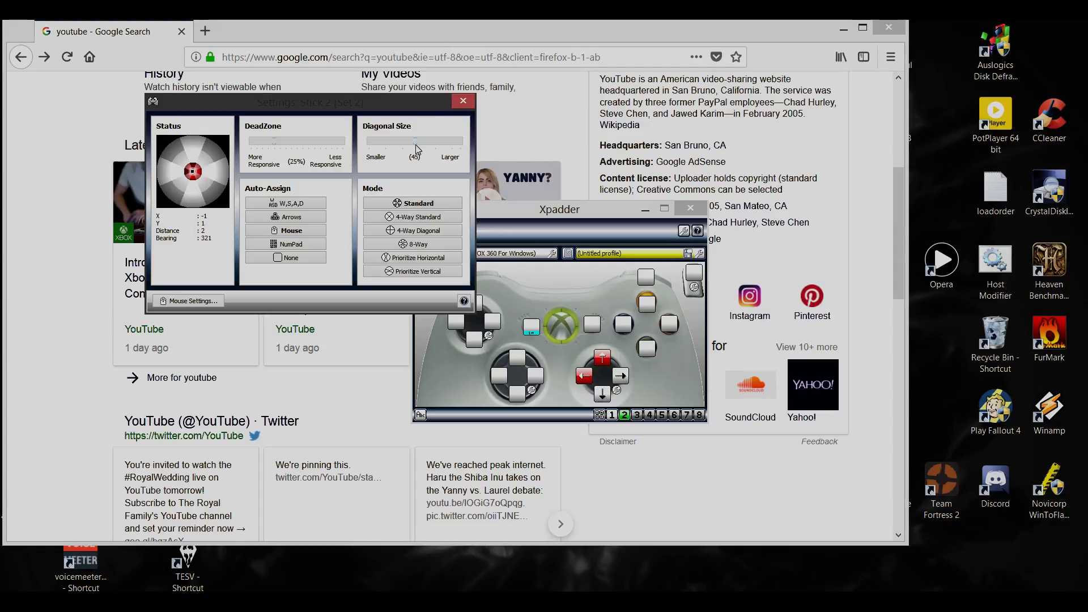
drag(416, 148, 440, 143)
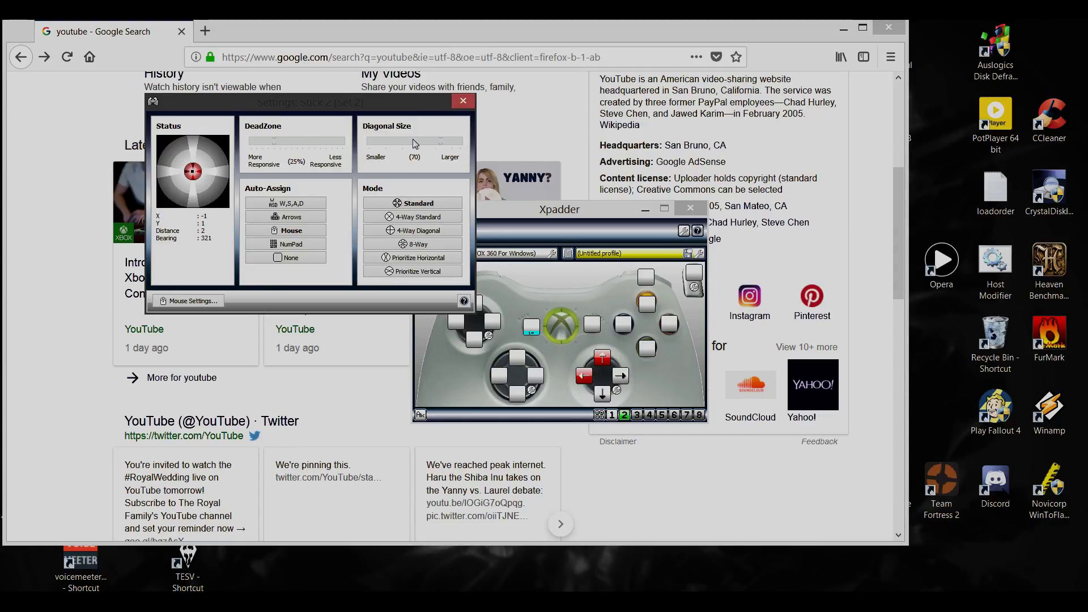
drag(276, 148, 282, 149)
click(463, 101)
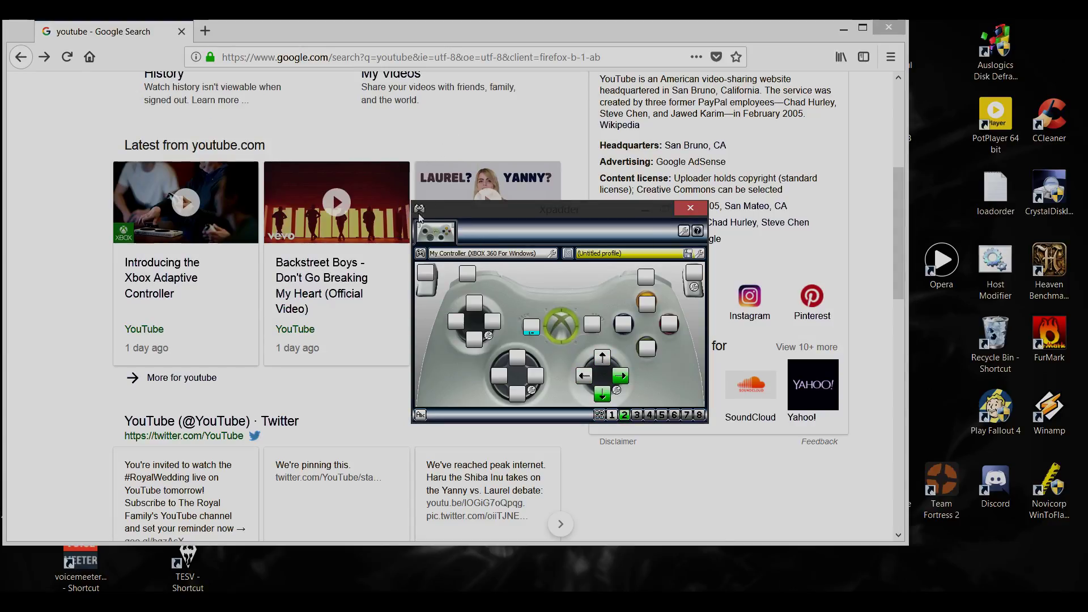
Raise set 2's right-stick mouse speed from 18 to 25.
click(617, 391)
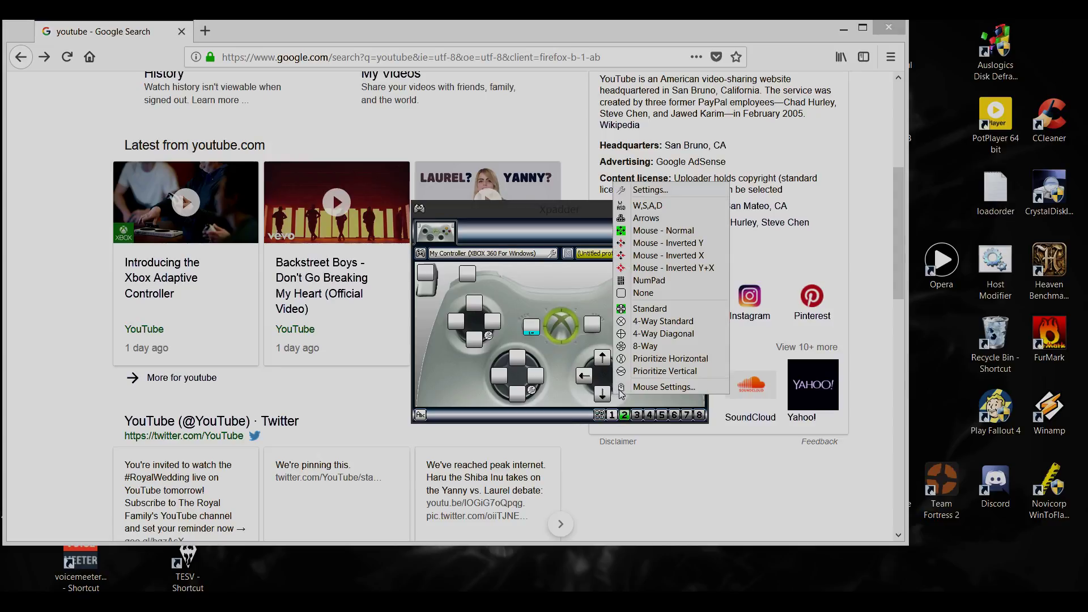
click(659, 387)
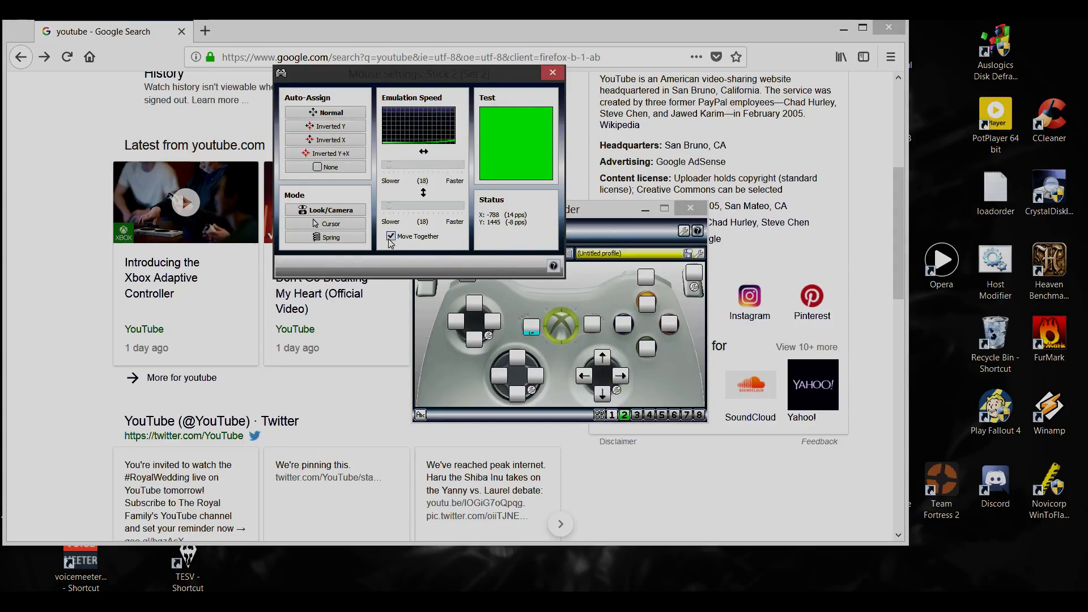
drag(390, 207, 395, 214)
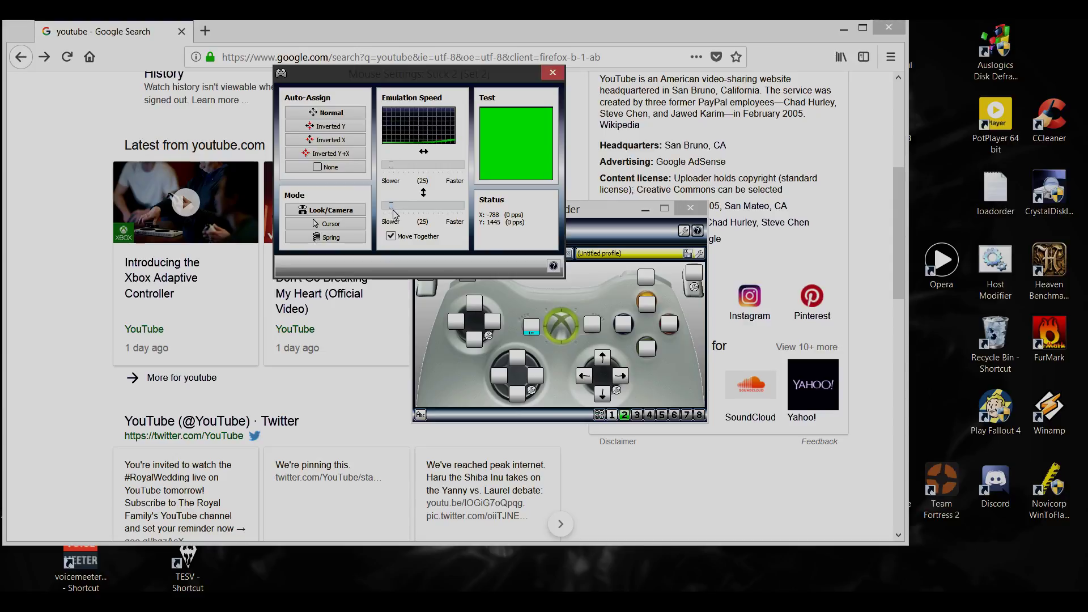
click(555, 77)
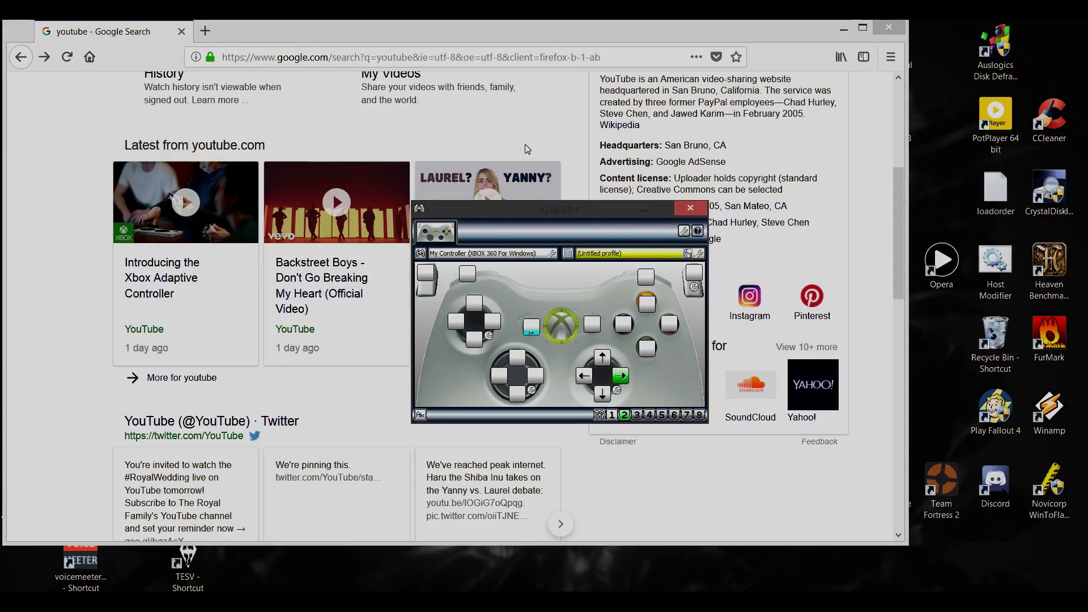
In set 2, make the right trigger a left mouse click and the left trigger a right click.
click(693, 274)
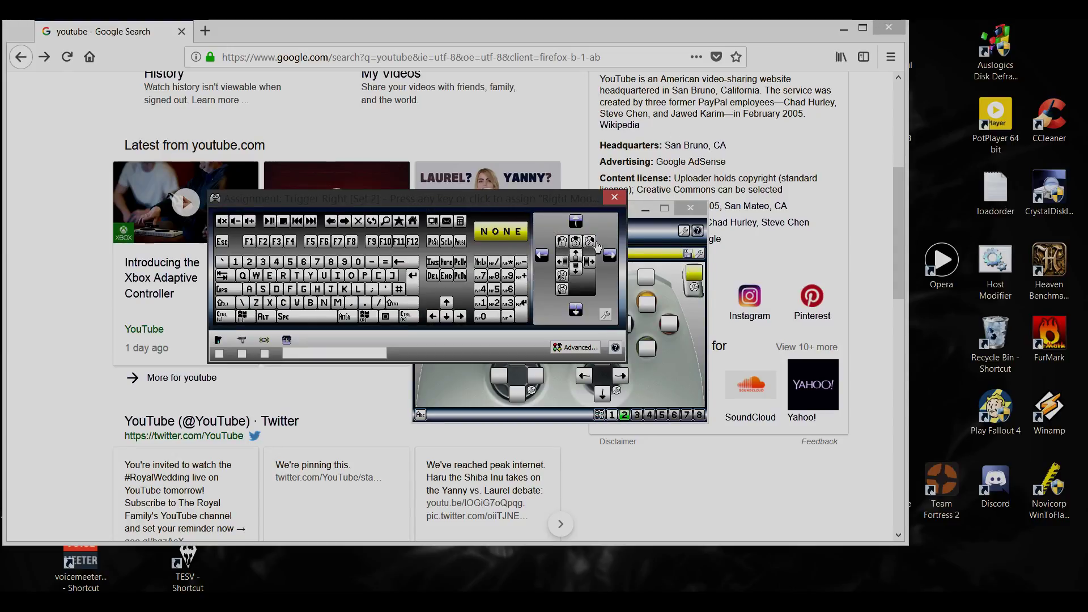
click(563, 242)
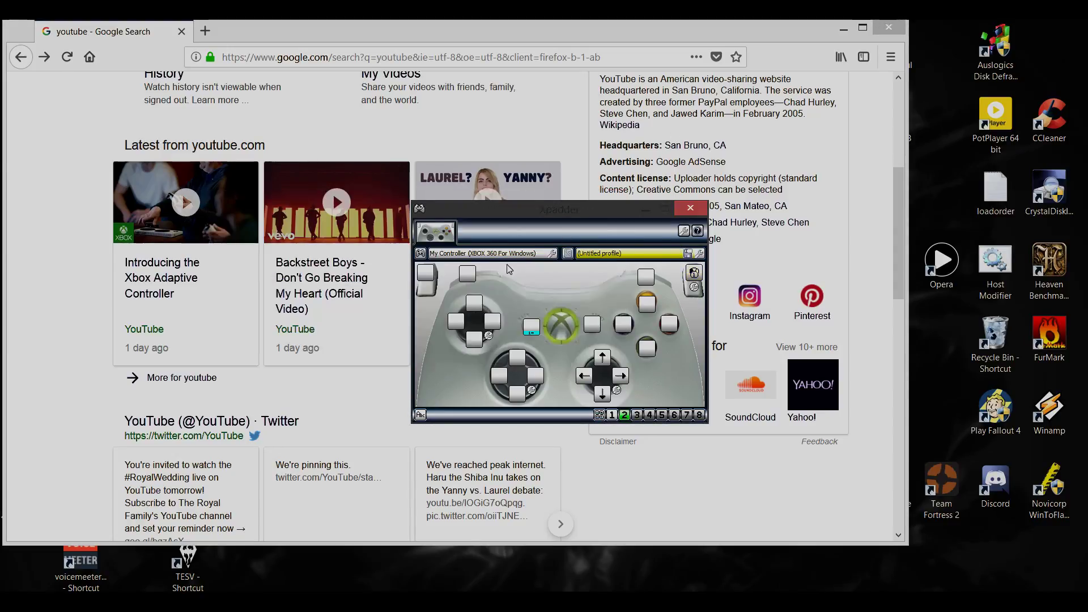
click(426, 275)
click(590, 244)
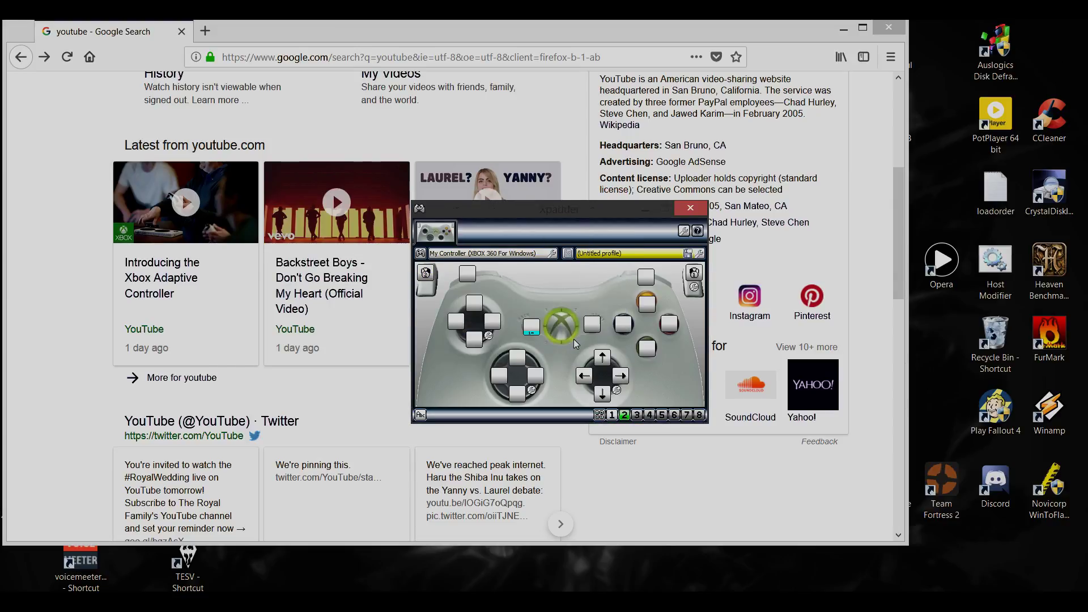
Map set 2's Button 8 to Escape and Button 2 to the left arrow.
click(592, 332)
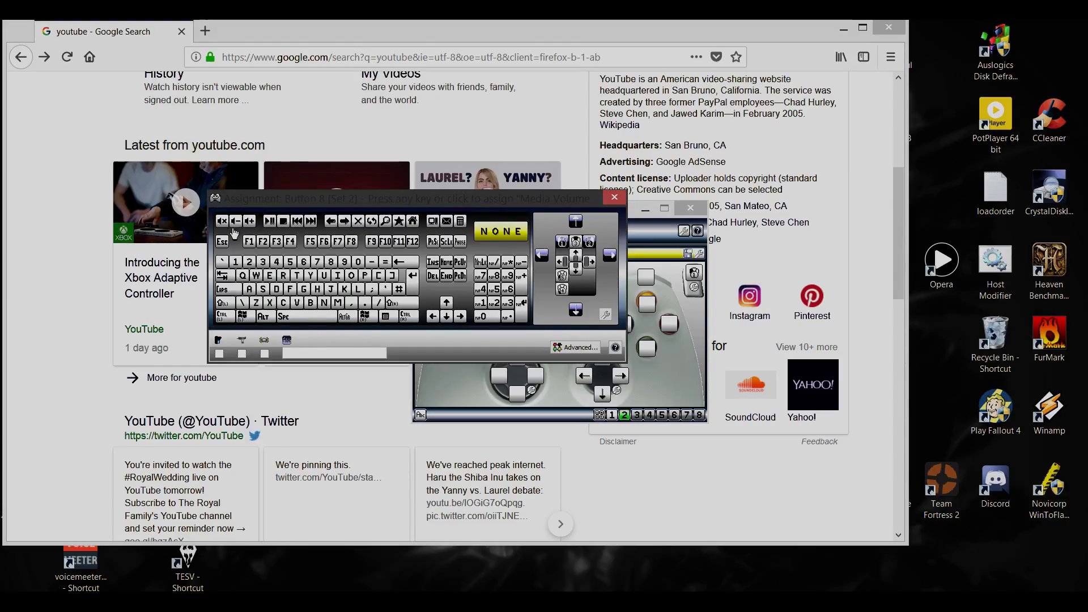
click(223, 241)
click(668, 324)
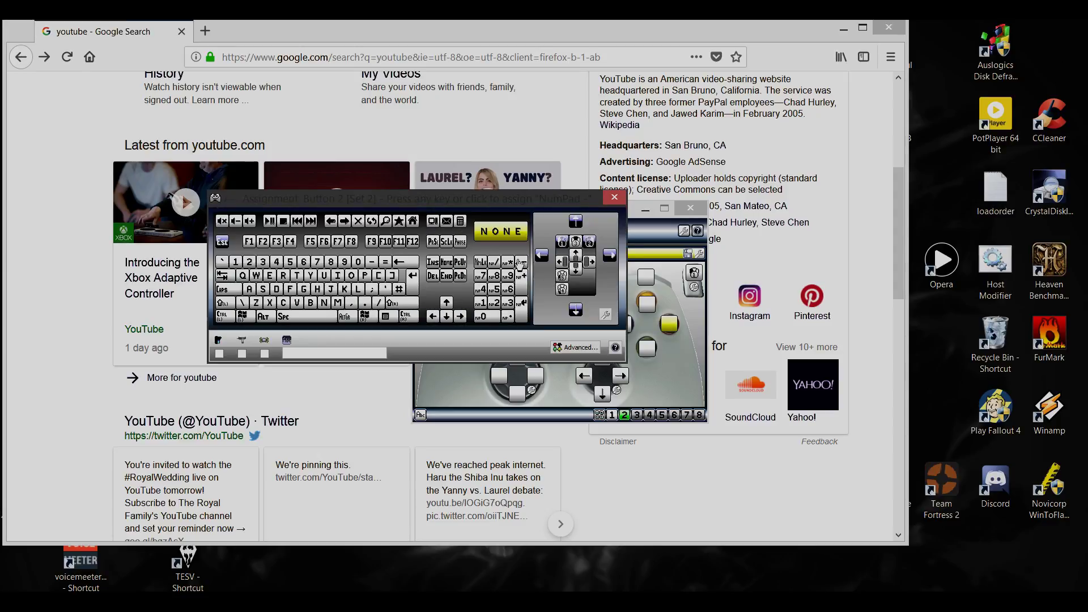
click(332, 222)
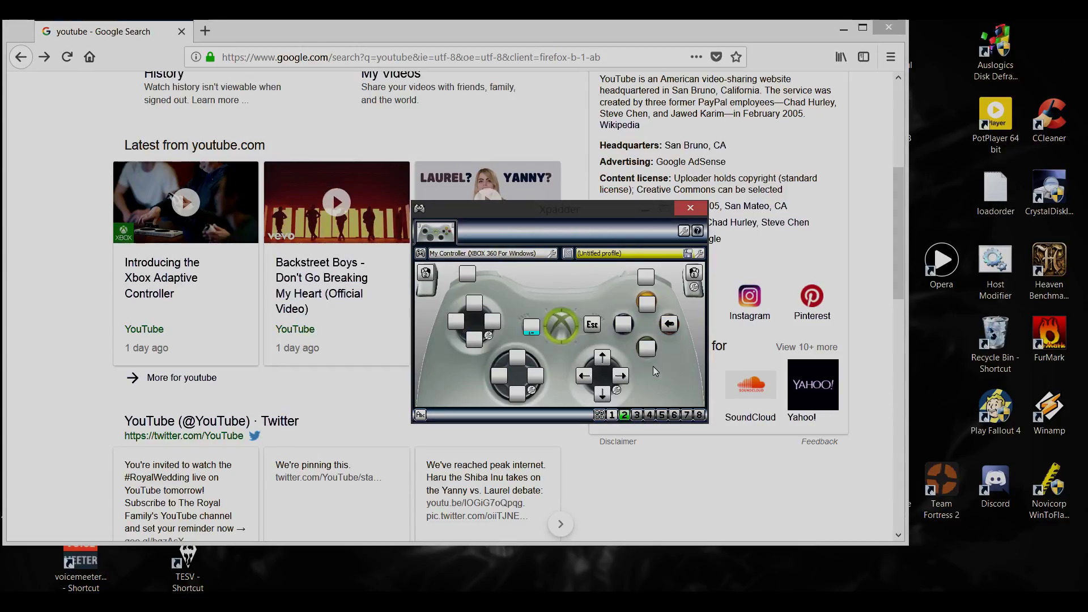
Map the bottom face button to Enter and give the left face button a key, checking set 1.
click(642, 347)
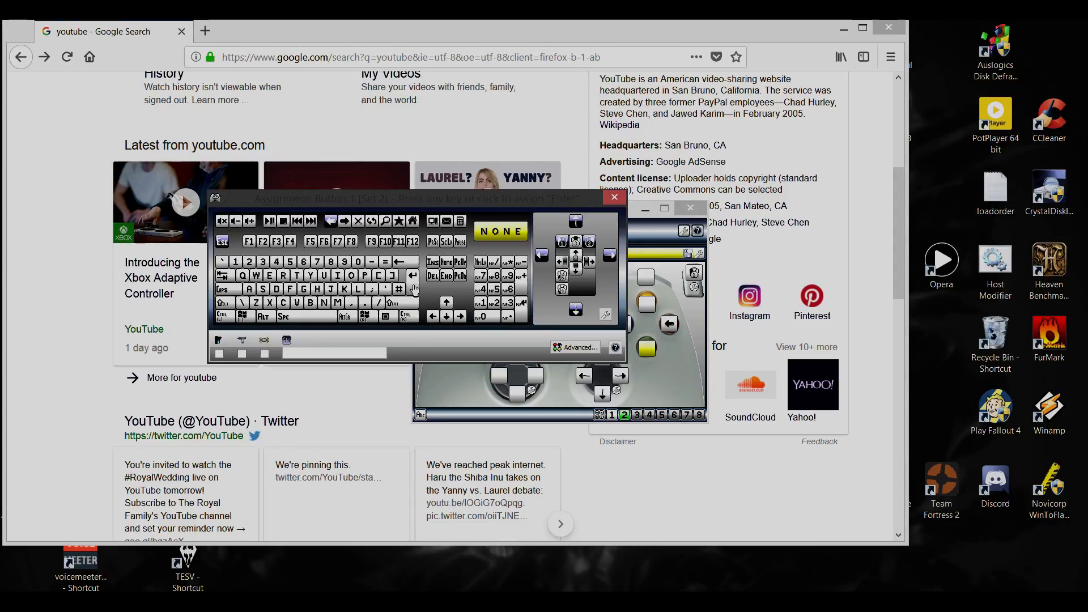
click(414, 288)
click(622, 326)
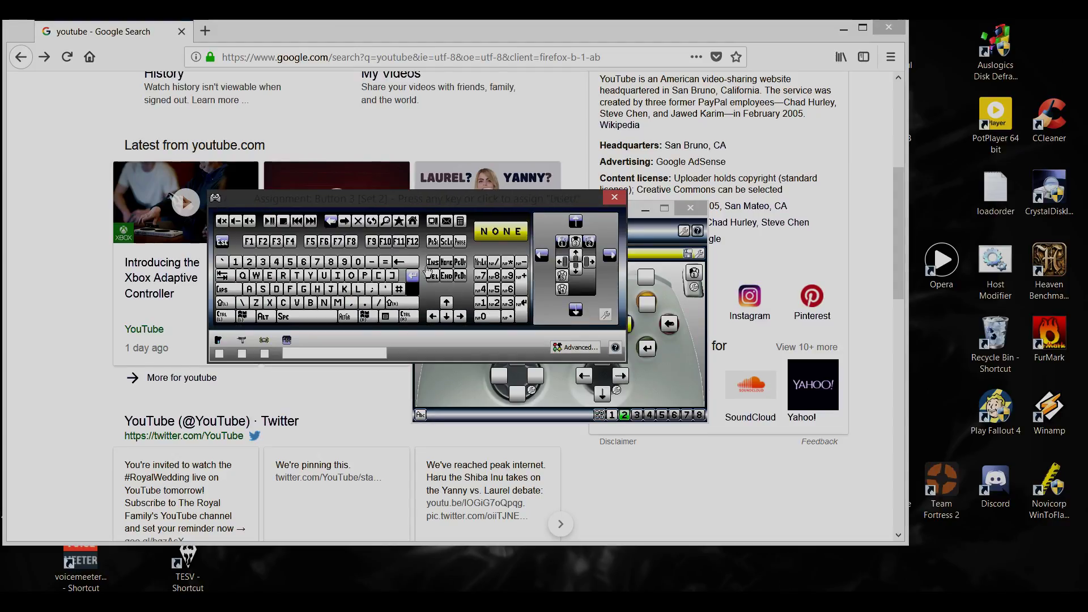
click(479, 251)
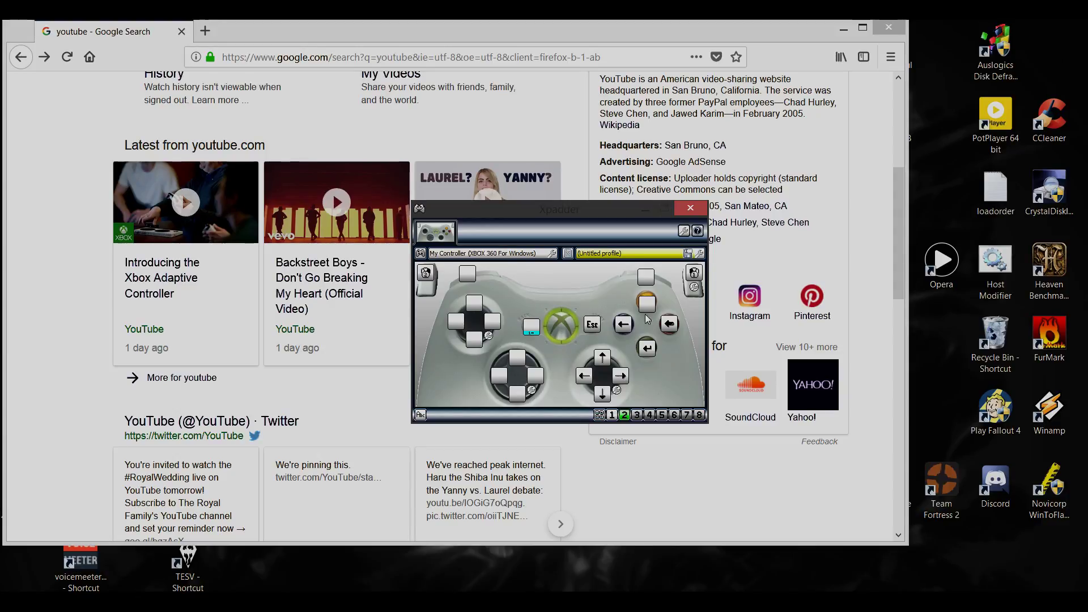
click(612, 416)
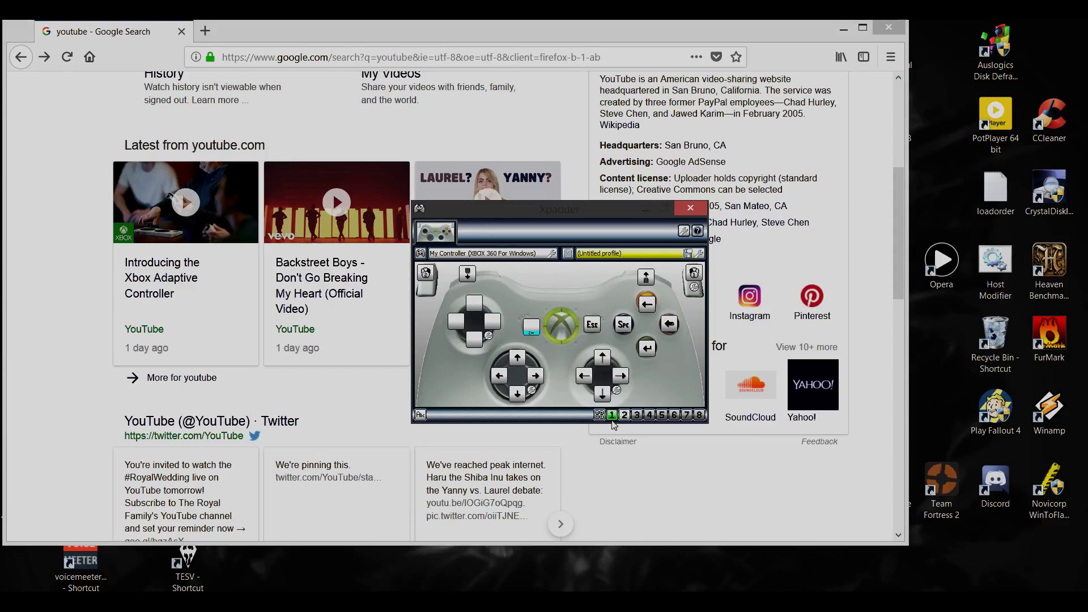
click(625, 415)
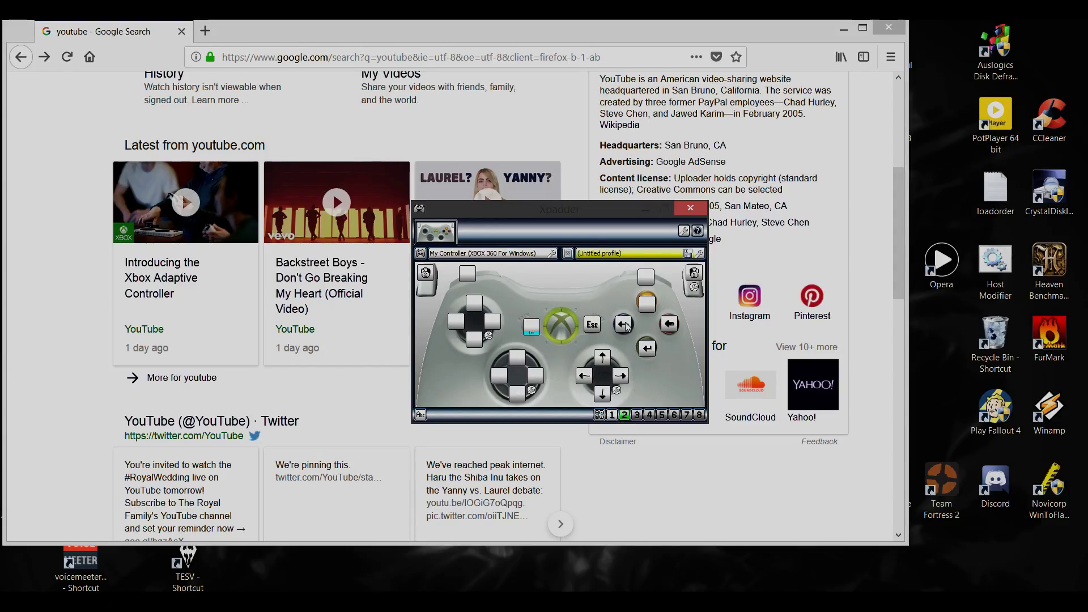
click(624, 326)
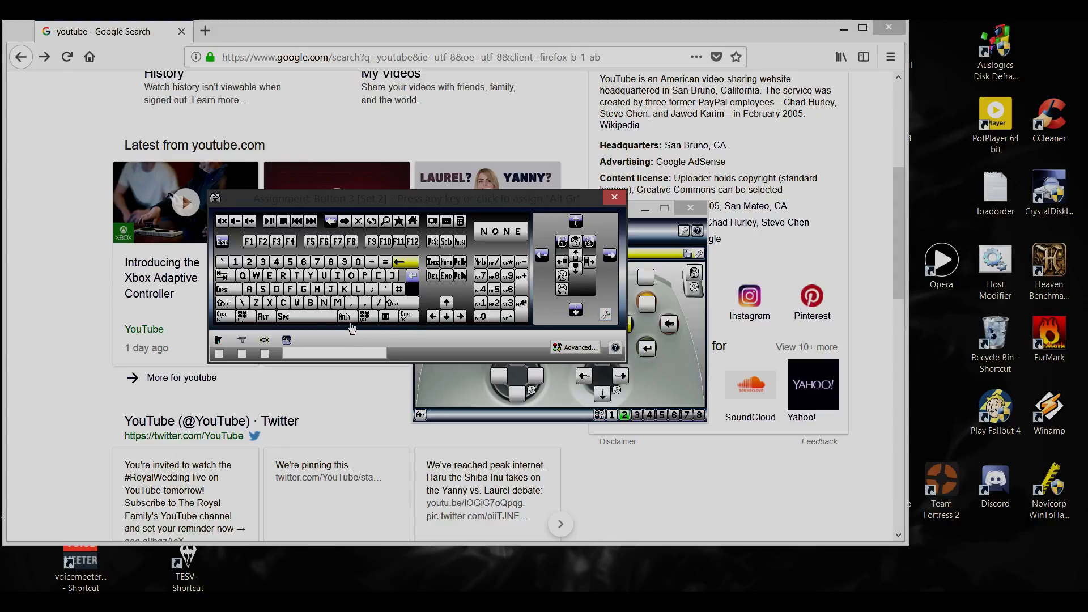
click(307, 319)
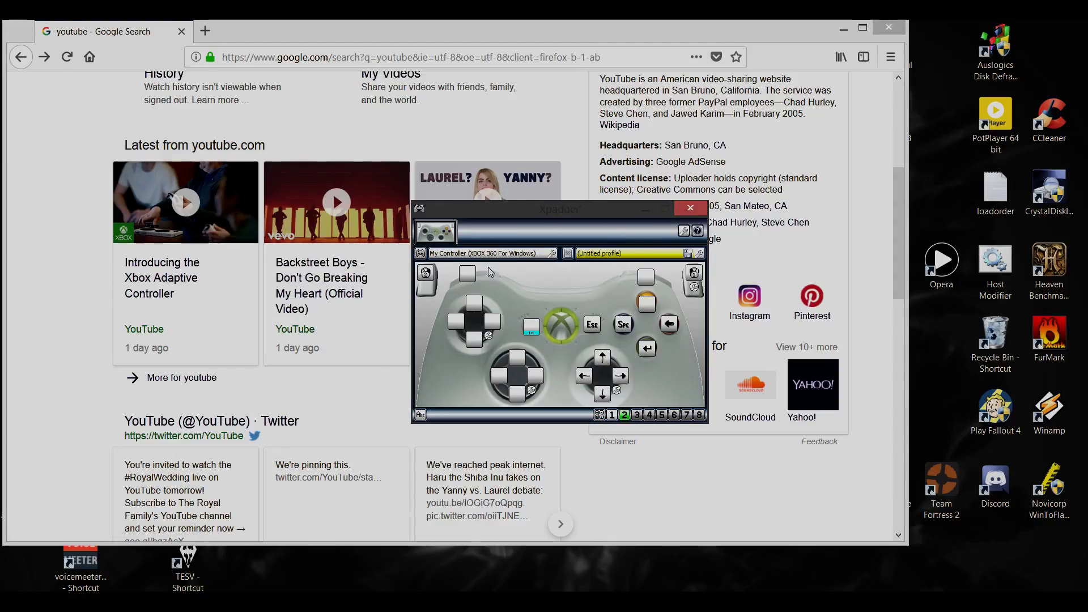
Assign Backspace to set 2's top-right face button.
click(613, 416)
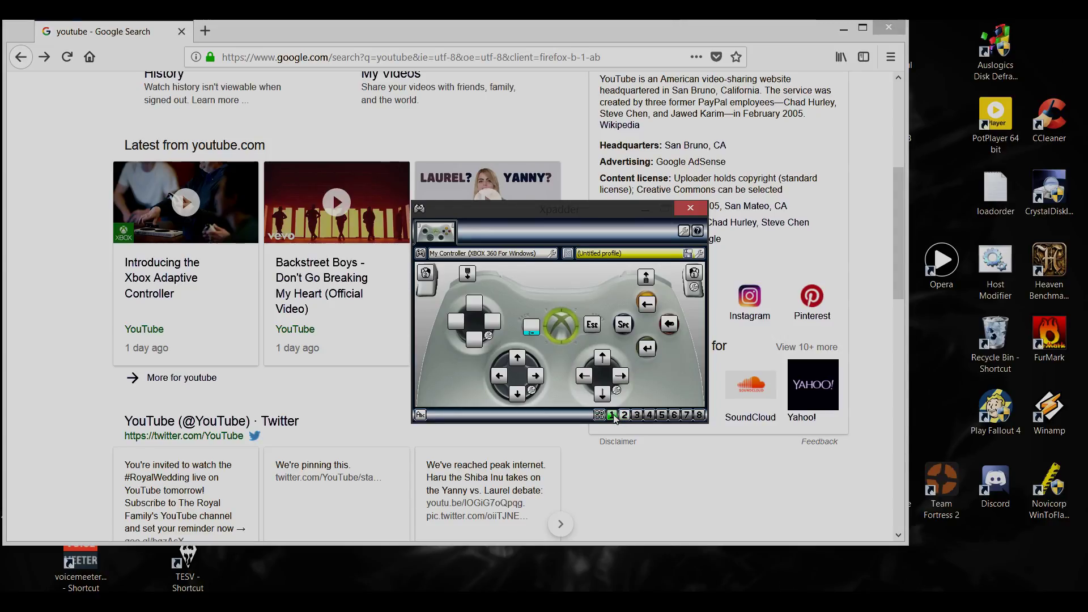
click(624, 416)
click(647, 304)
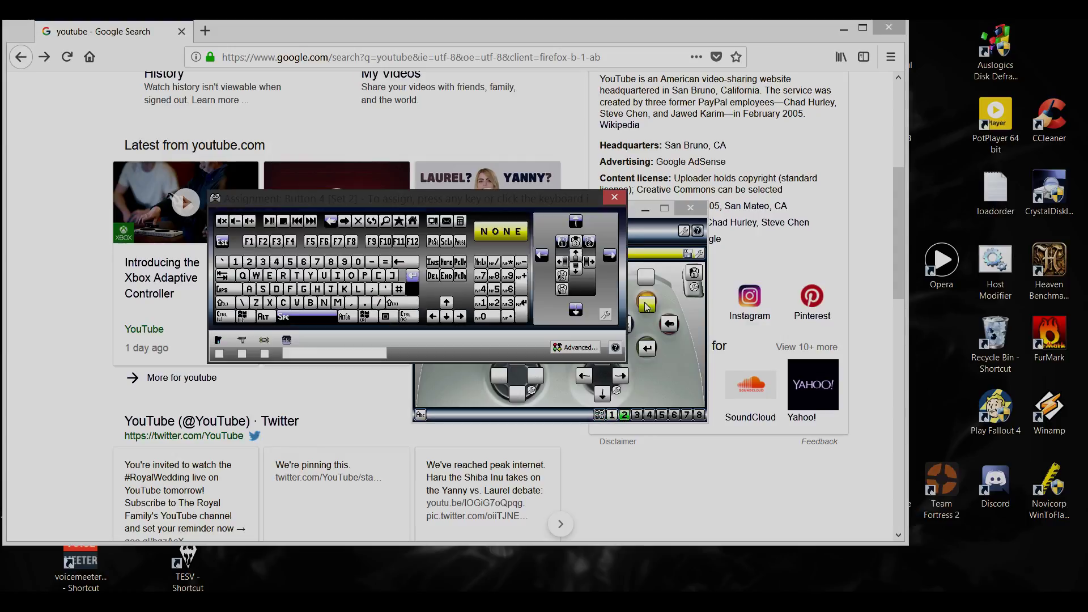
click(412, 265)
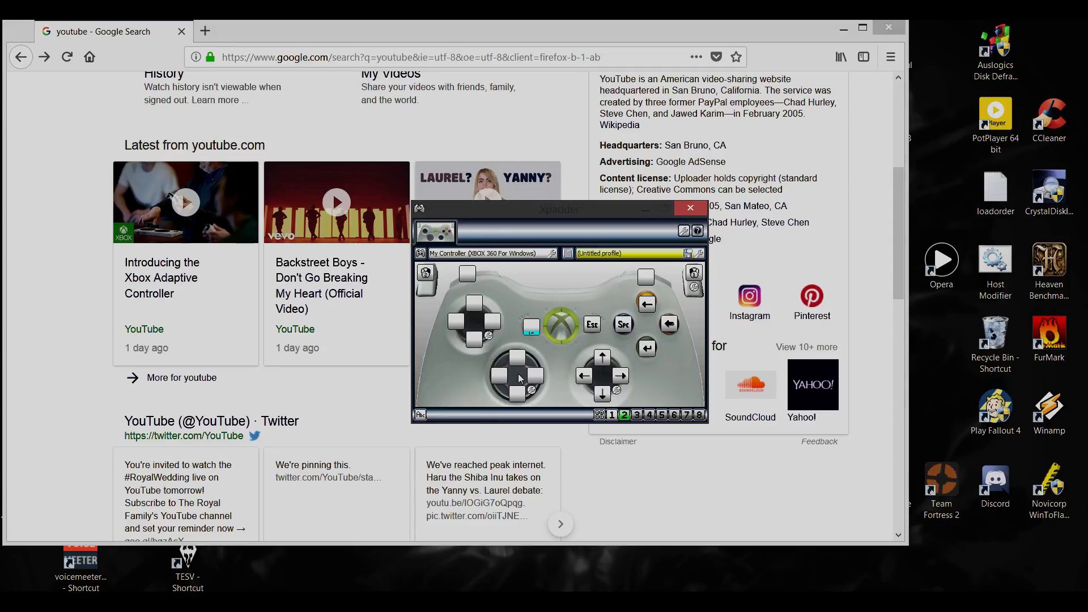
Set the left stick to Arrows, the left bumper to wheel down and the right bumper to wheel up.
click(532, 391)
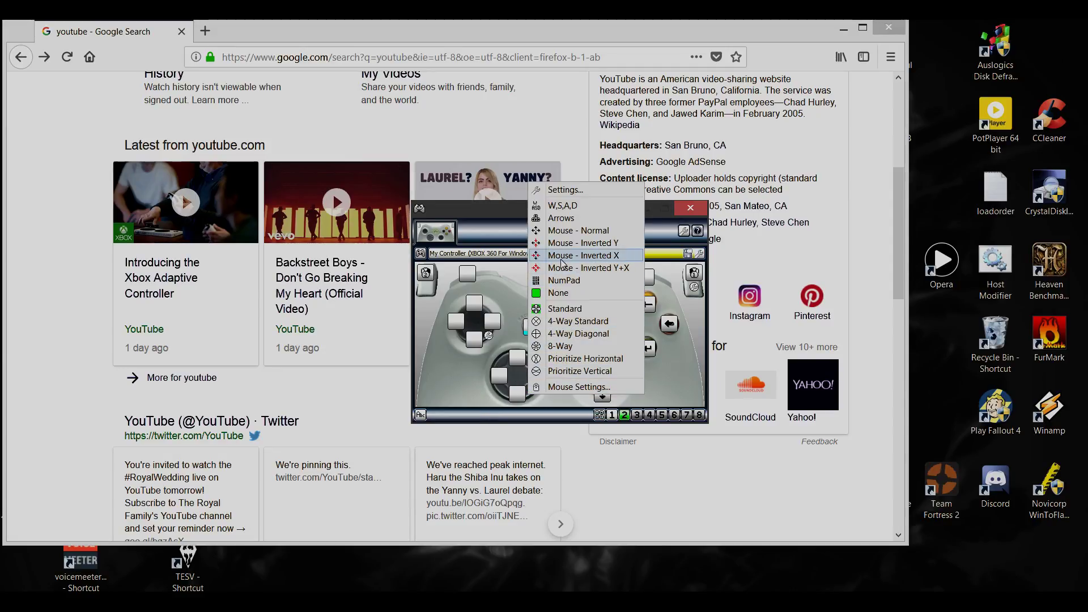
click(573, 219)
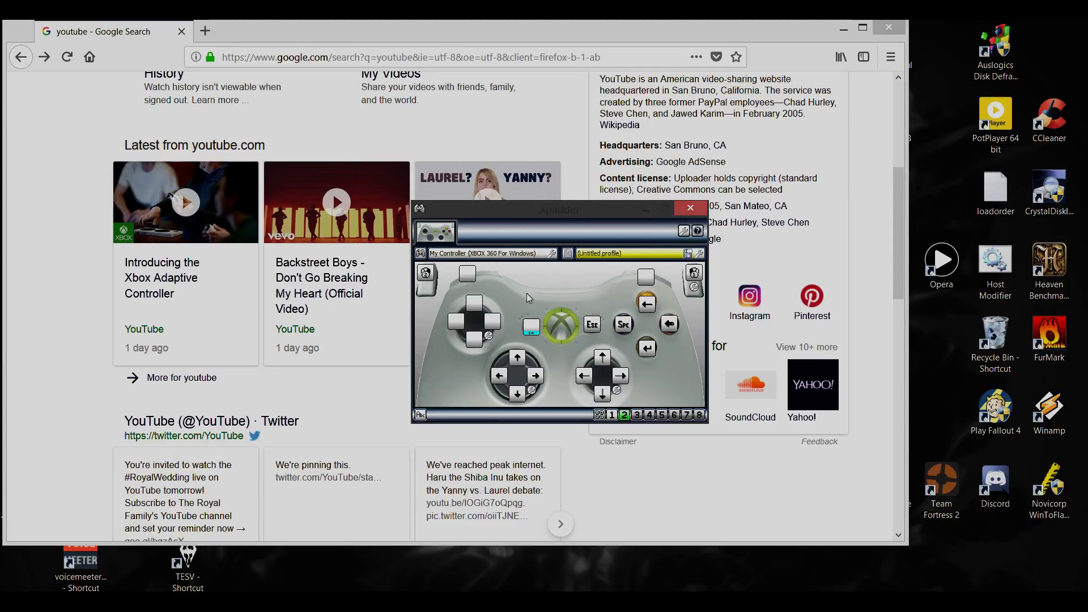
click(462, 277)
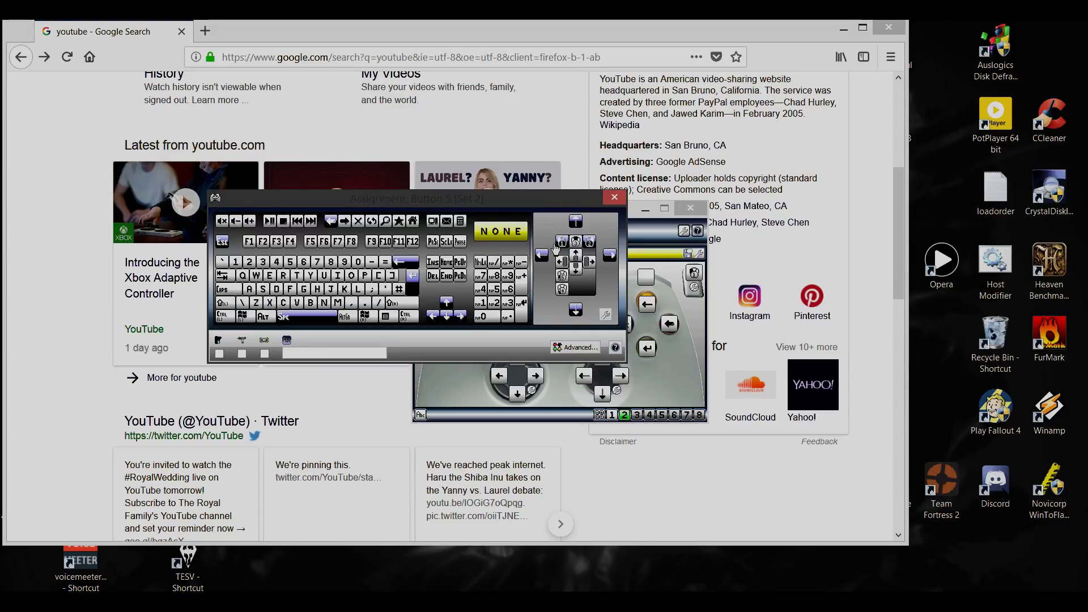
click(577, 275)
click(645, 276)
click(574, 256)
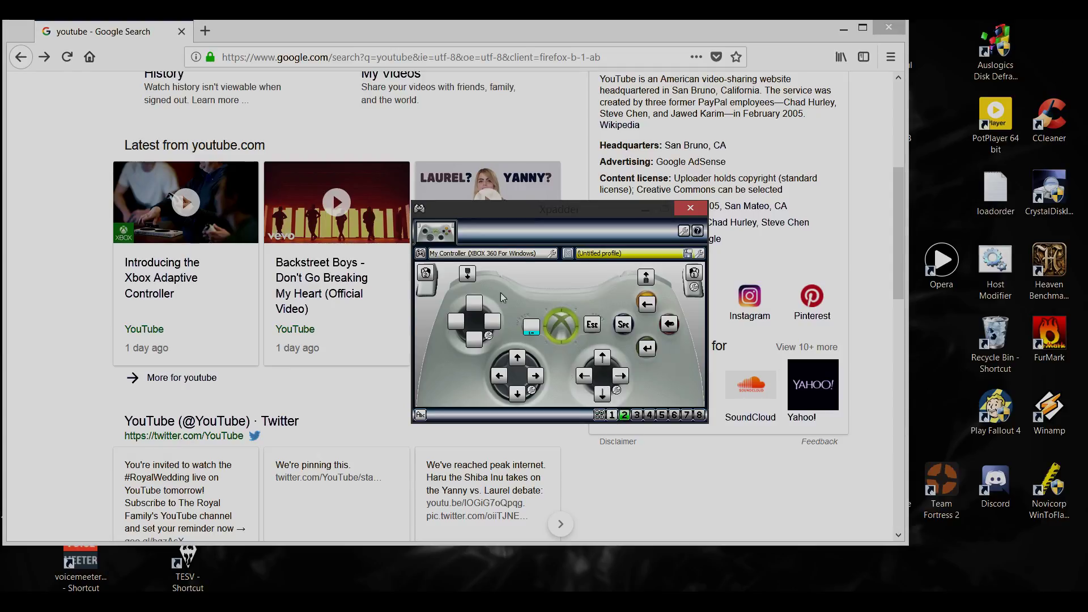
In the controller layout settings, add Buttons 10 and 9 and place them on the right and left stick centres.
click(422, 254)
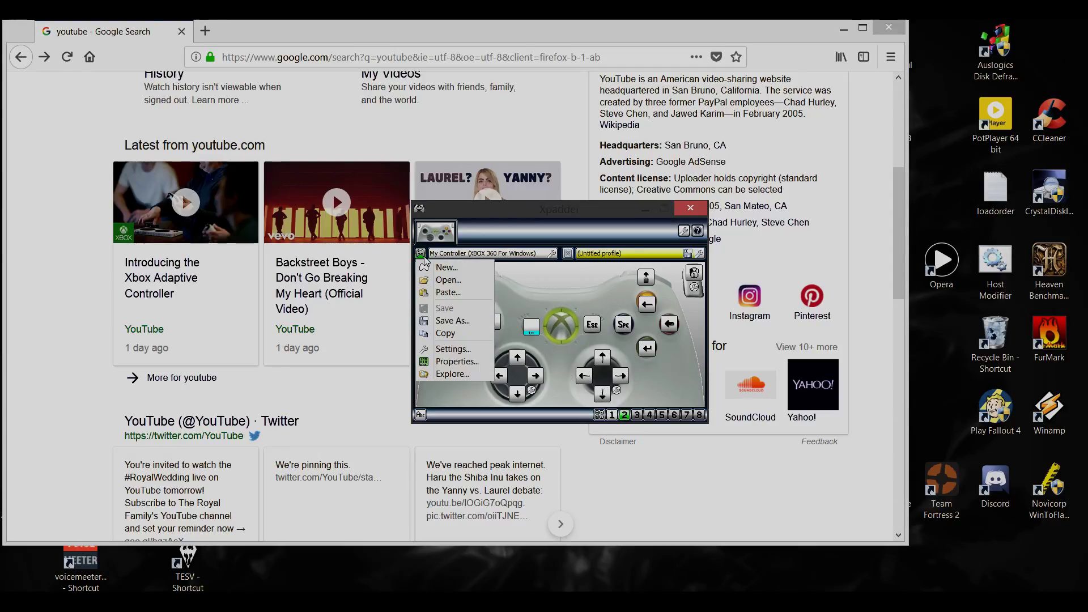
click(452, 348)
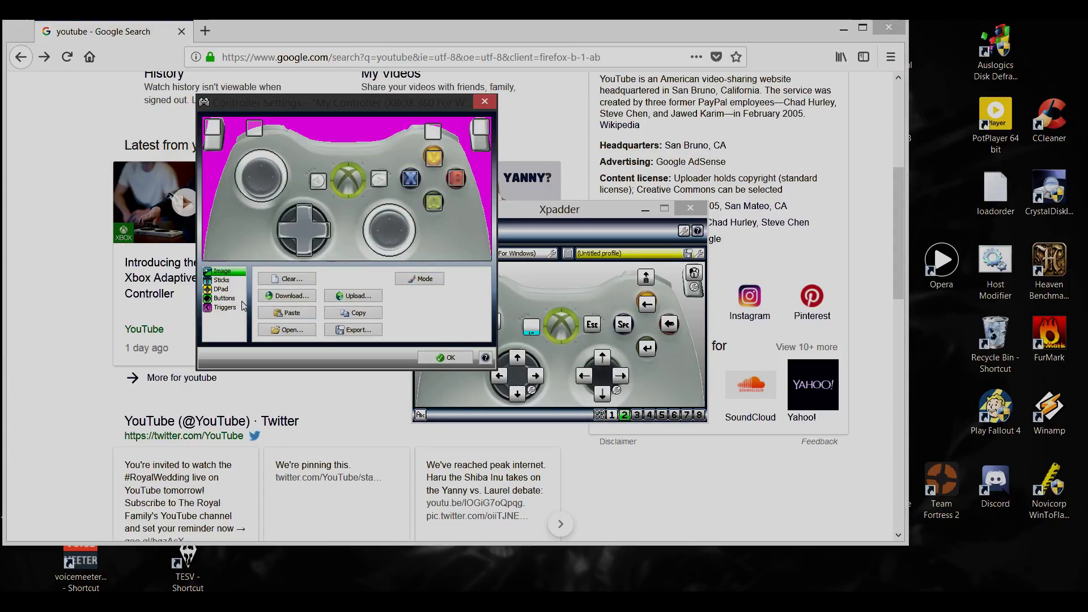
click(217, 298)
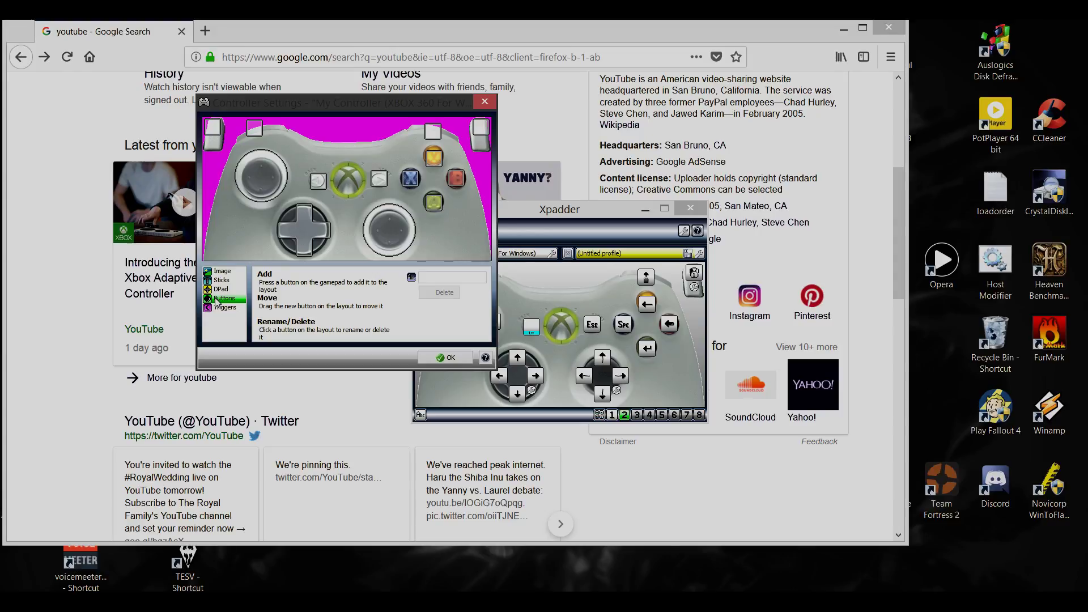
drag(368, 181, 386, 231)
click(355, 179)
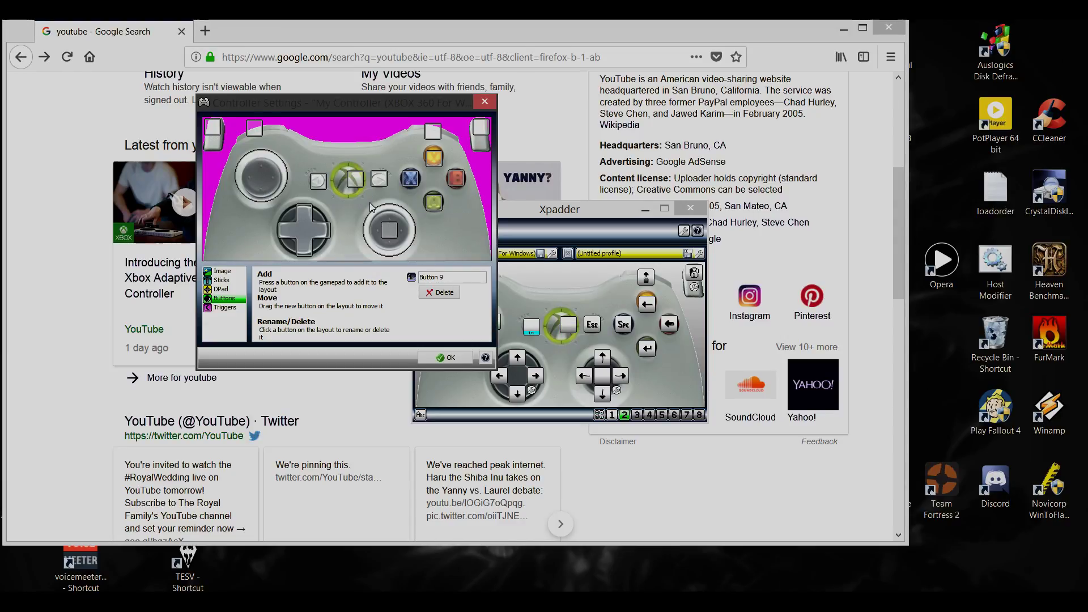
mouse_move(355, 180)
mouse_down()
mouse_move(285, 199)
mouse_move(259, 171)
mouse_move(260, 181)
mouse_up()
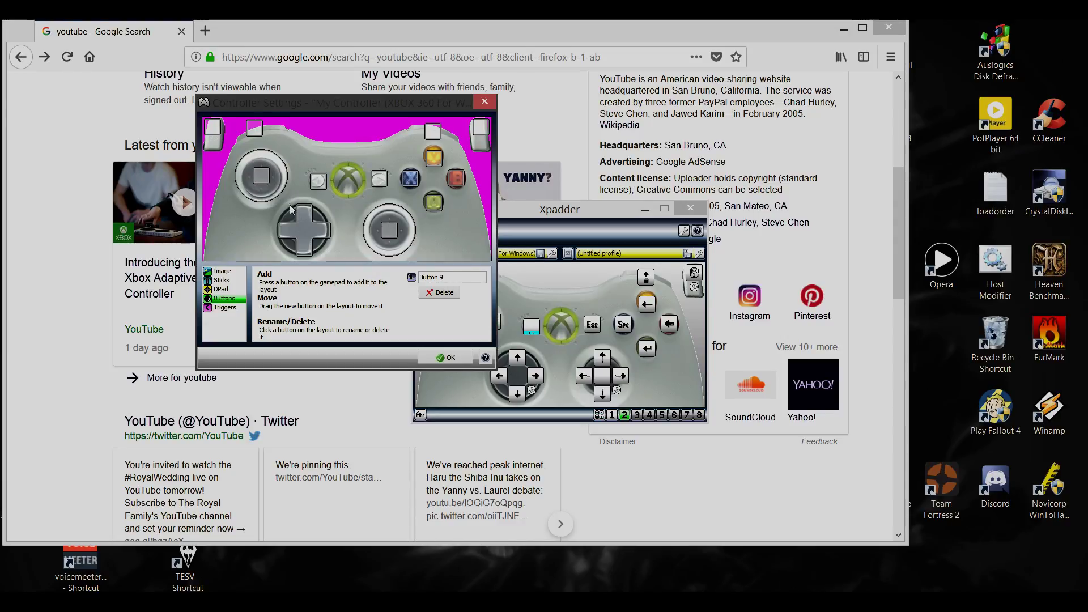
click(451, 357)
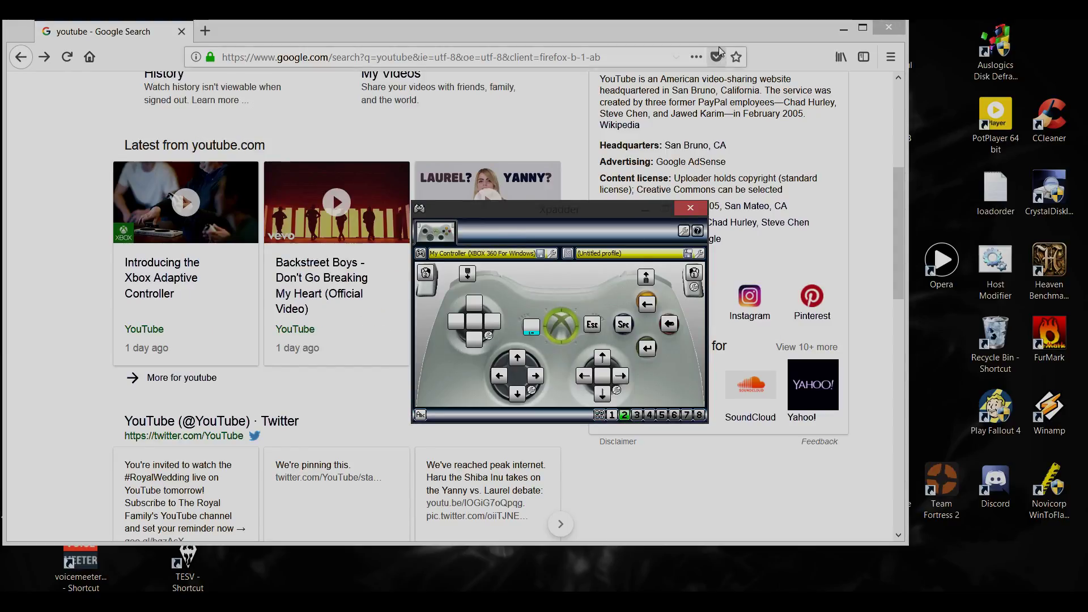
Map the right stick press to middle mouse in set 2 and to a mouse button in set 1.
click(603, 385)
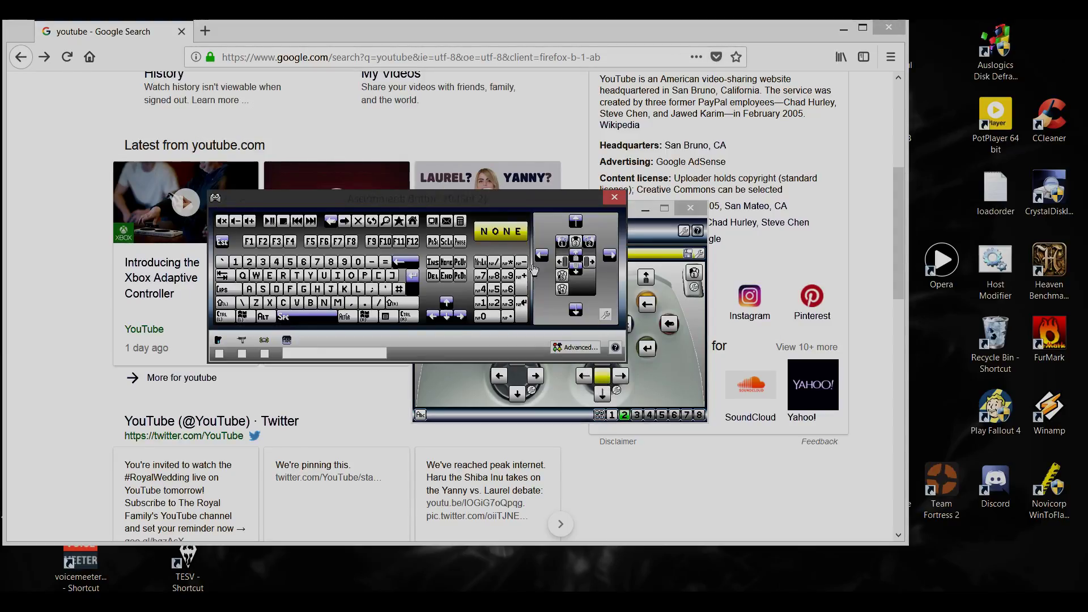
click(581, 244)
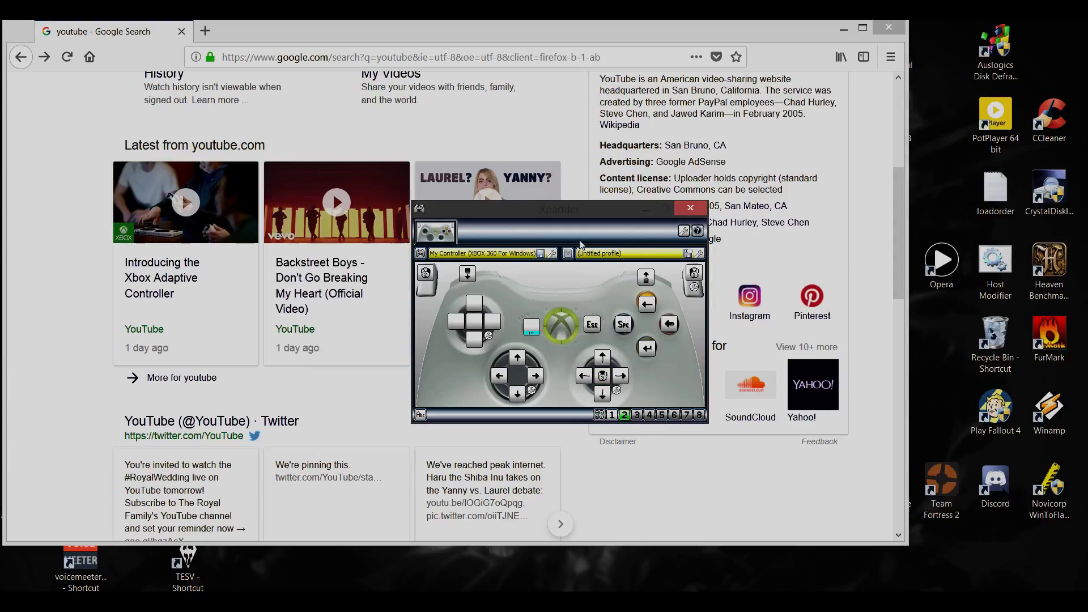
click(612, 415)
click(603, 375)
click(577, 252)
click(627, 416)
click(612, 417)
Give Button 7 an advanced Set Selector assignment of 'Selects Set 2 Two-way' and close it.
click(532, 327)
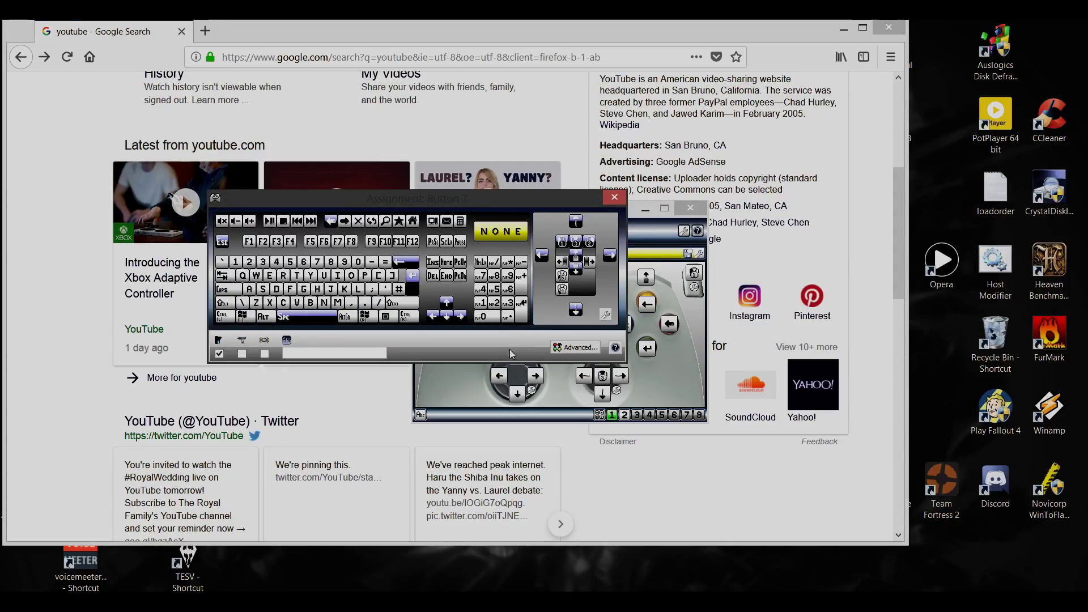
click(560, 348)
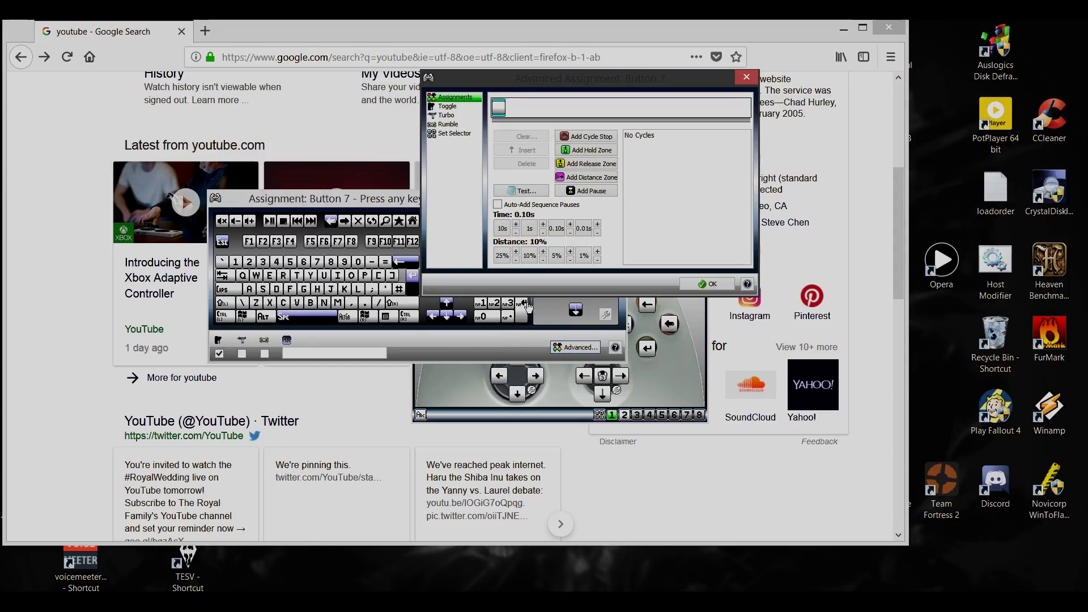
click(442, 135)
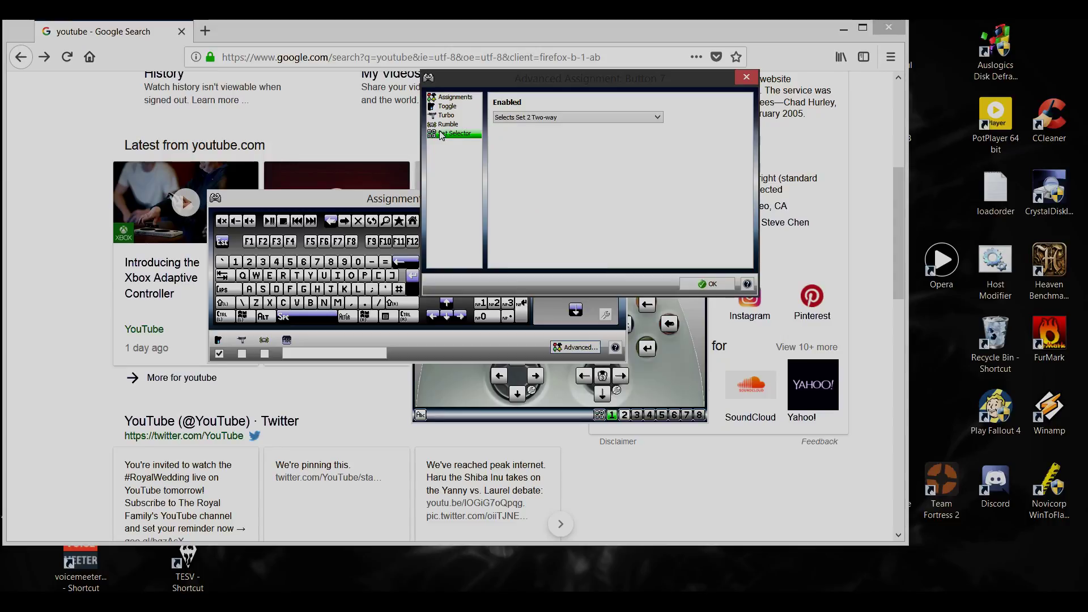
click(519, 122)
click(521, 120)
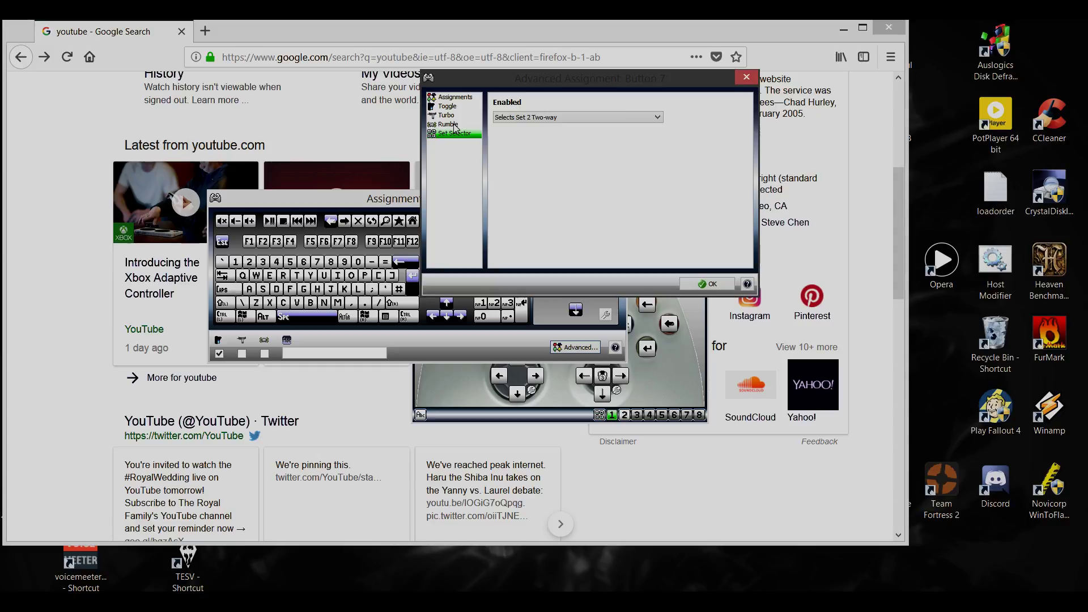
click(463, 100)
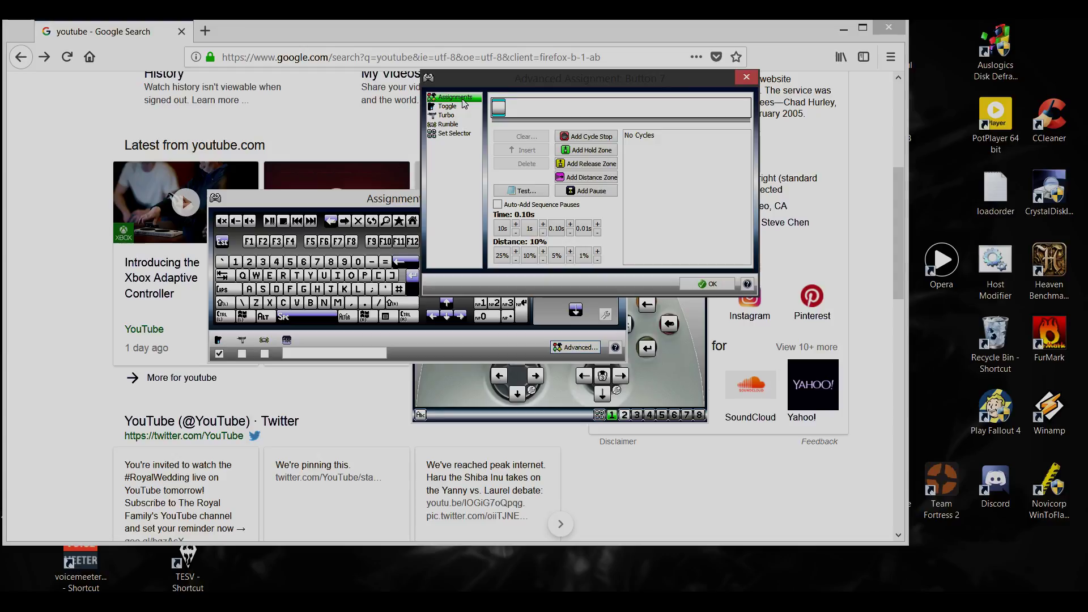
click(462, 133)
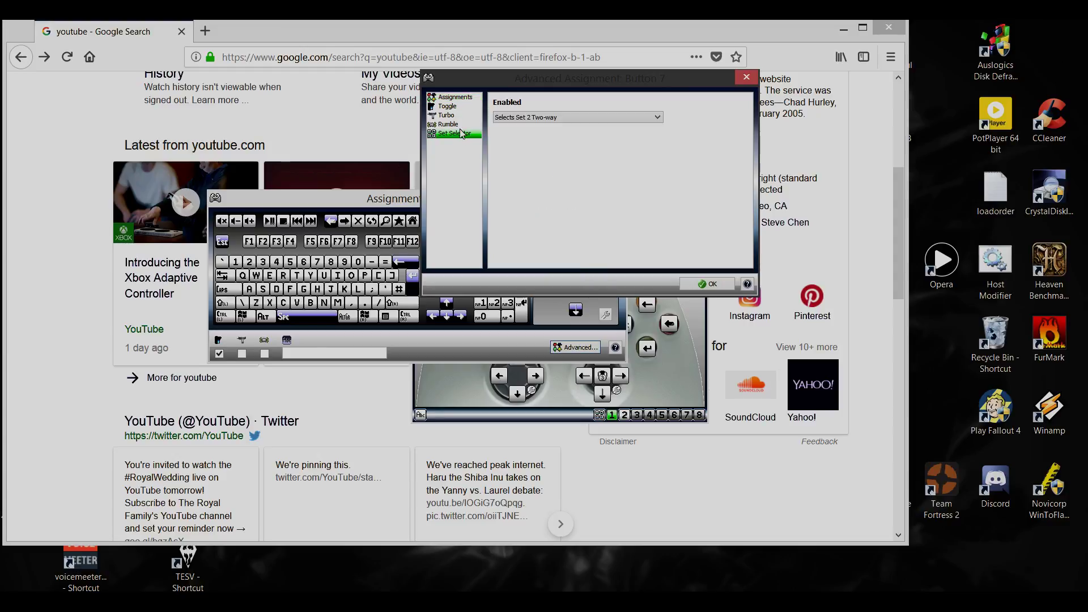
click(558, 117)
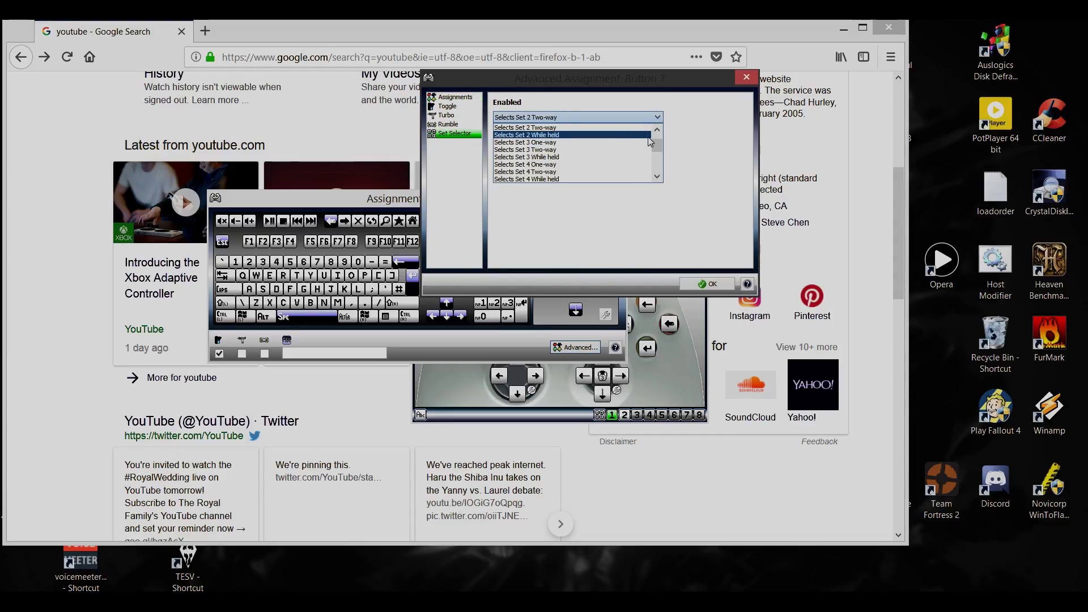
scroll(658, 145, up, 2)
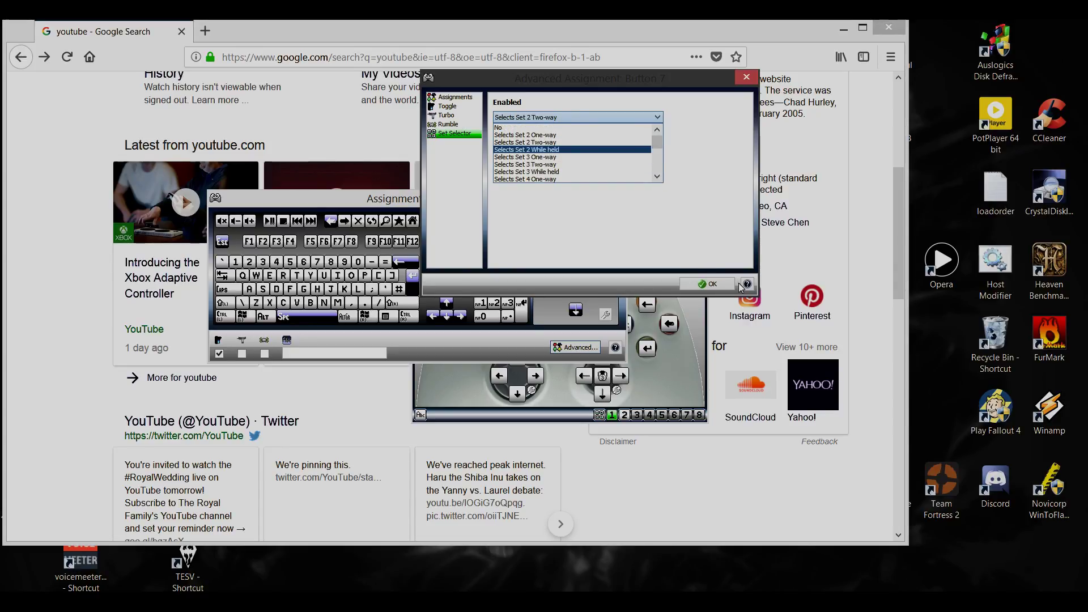
click(708, 291)
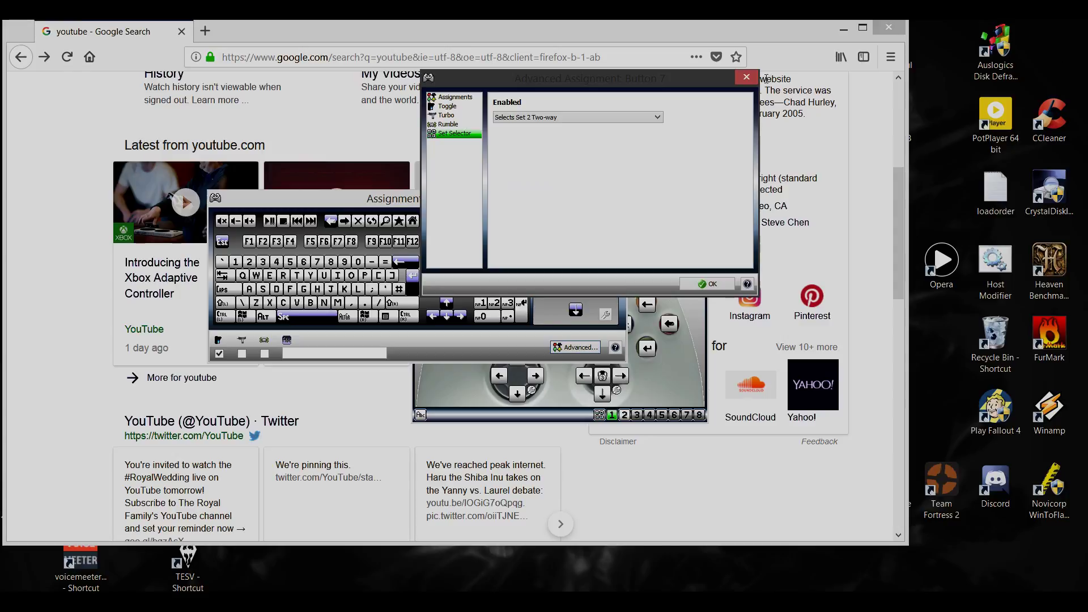
click(702, 290)
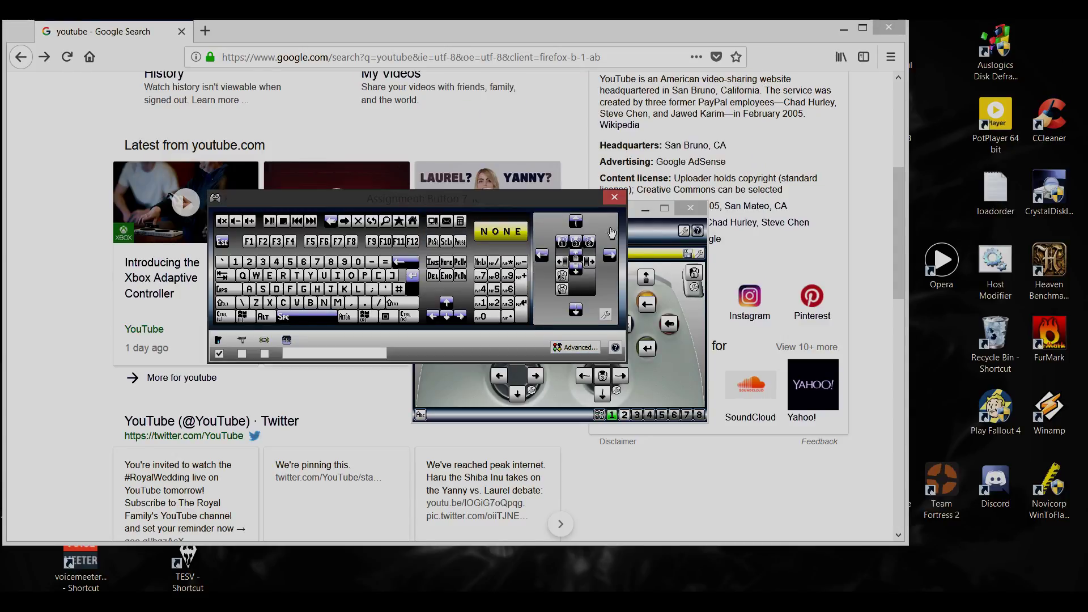
click(613, 199)
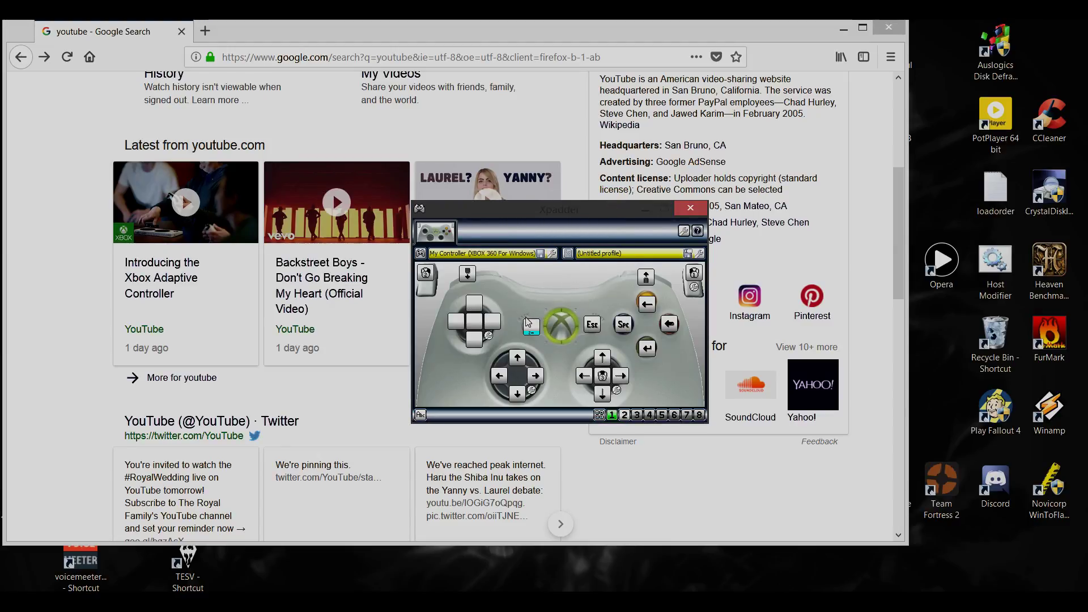